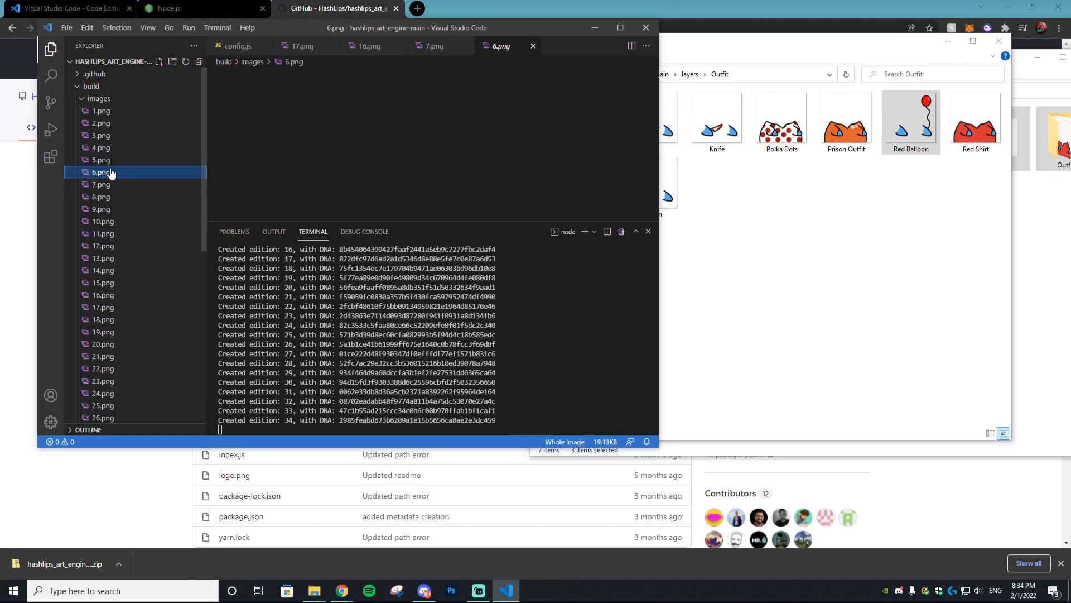
- Preview several generated images in build/images, including 3.png, 19.png and 21.png, and collapse the images folder
left_click(112, 148)
left_click(114, 135)
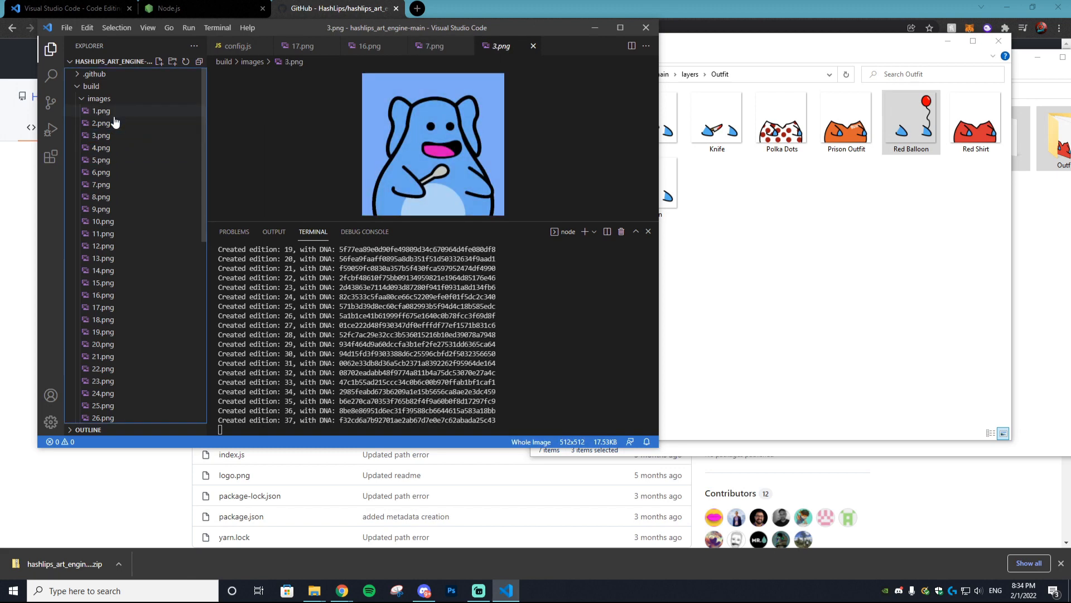
left_click(129, 332)
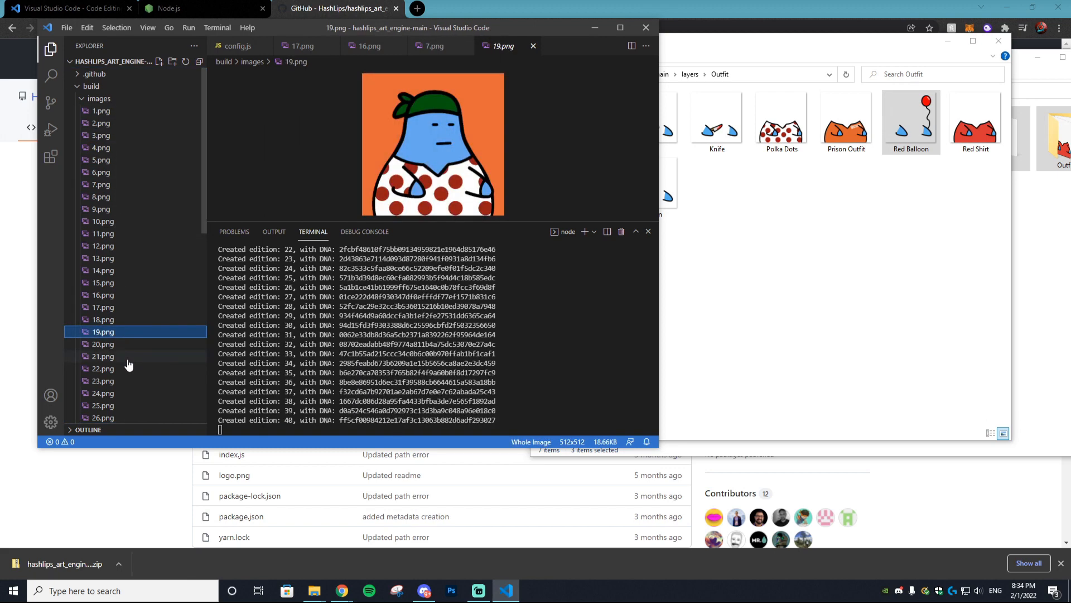
left_click(127, 357)
left_click(81, 99)
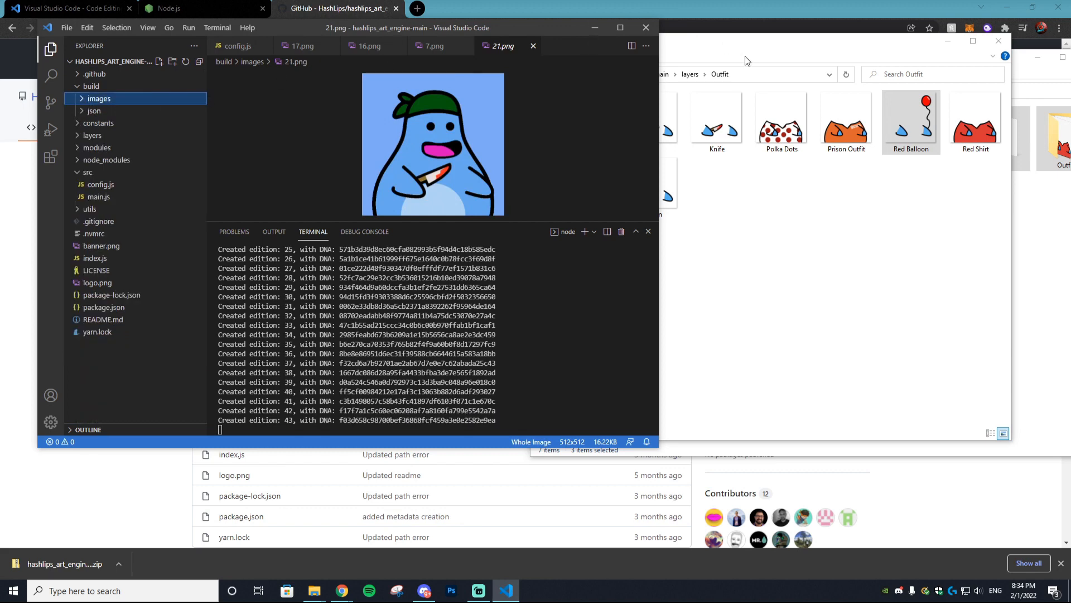
- Switch to File Explorer, go up from the Outfit folder to hashlips_art_engine-main, and open its build folder
left_click(717, 45)
left_click(691, 74)
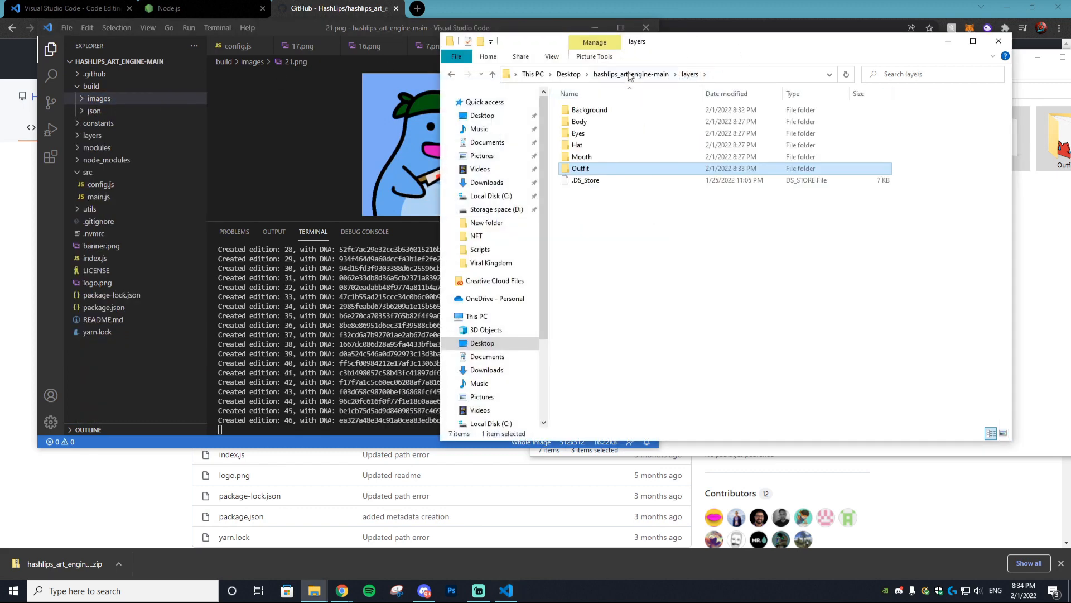
left_click(636, 75)
double_click(612, 123)
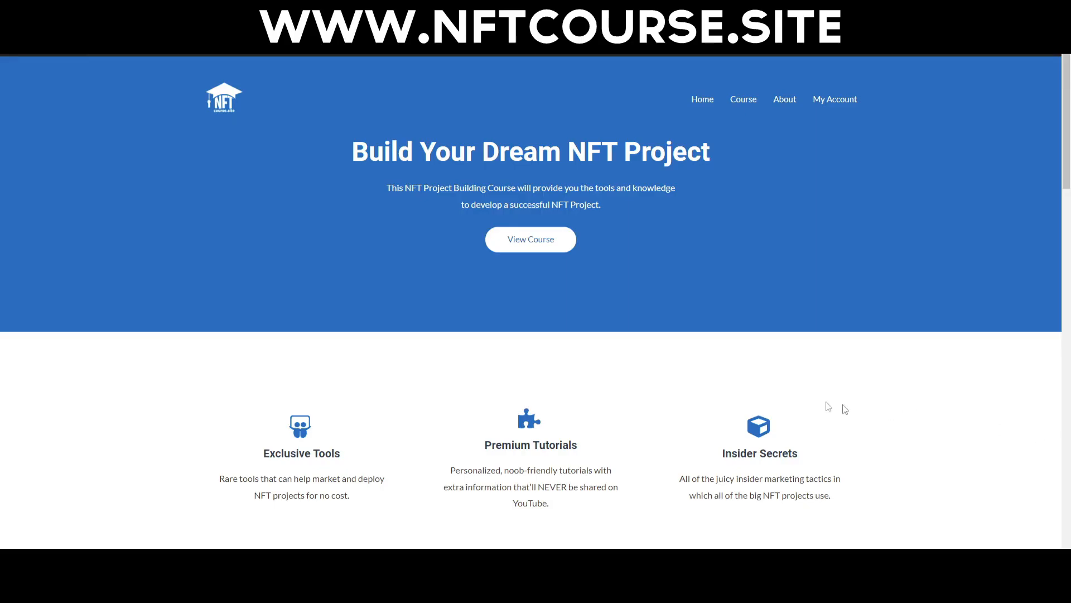
- Look through the NFT course home page and the lesson list of The NFT Project Building Course
scroll(843, 366, "down", 10)
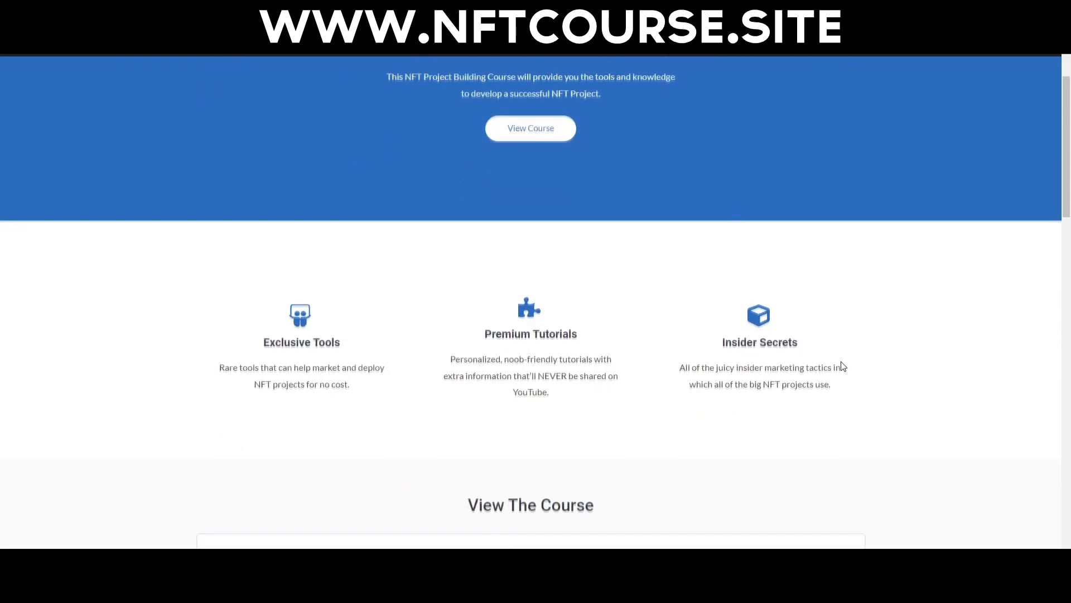
scroll(839, 366, "down", 15)
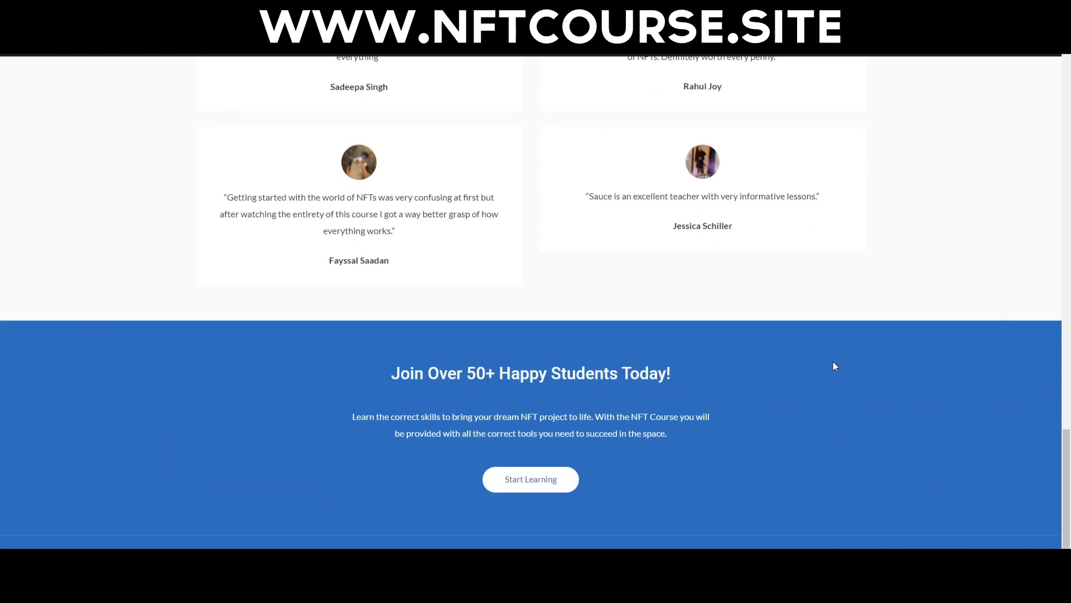
left_click(524, 475)
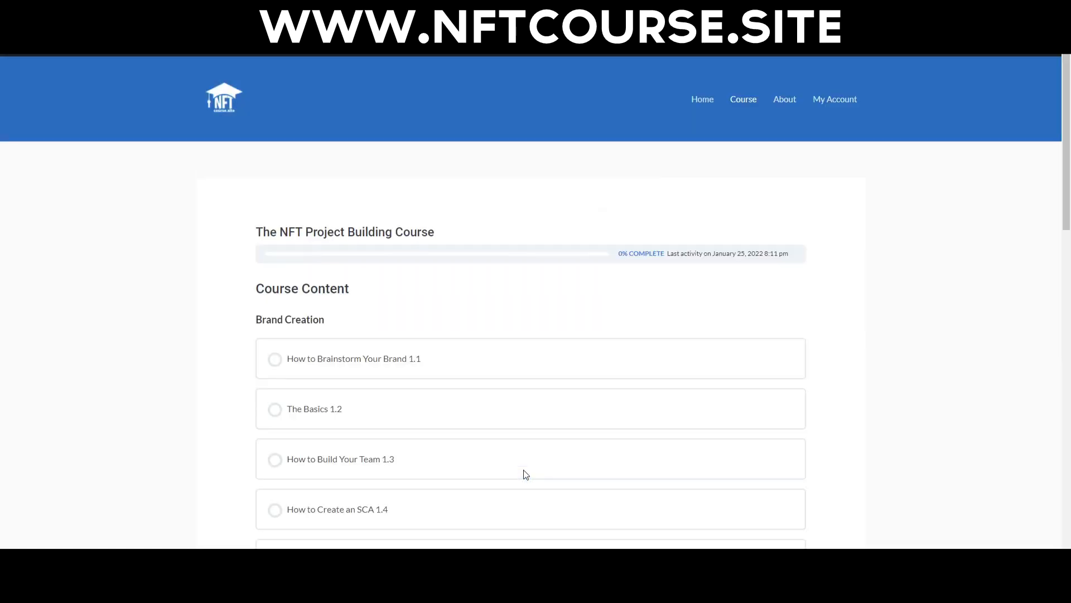
scroll(332, 373, "down", 7)
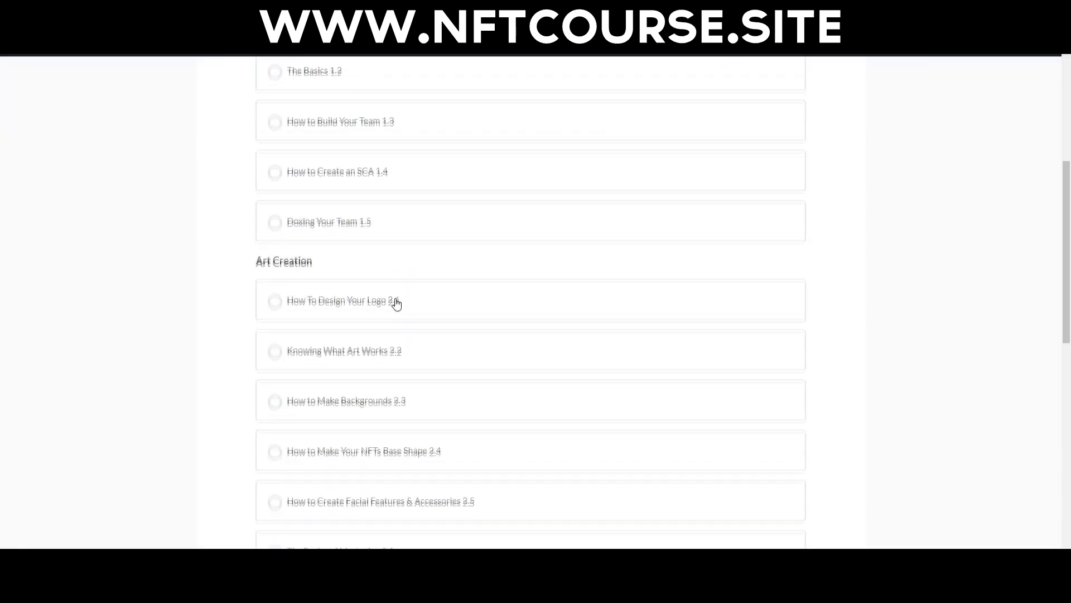
scroll(496, 332, "up", 8)
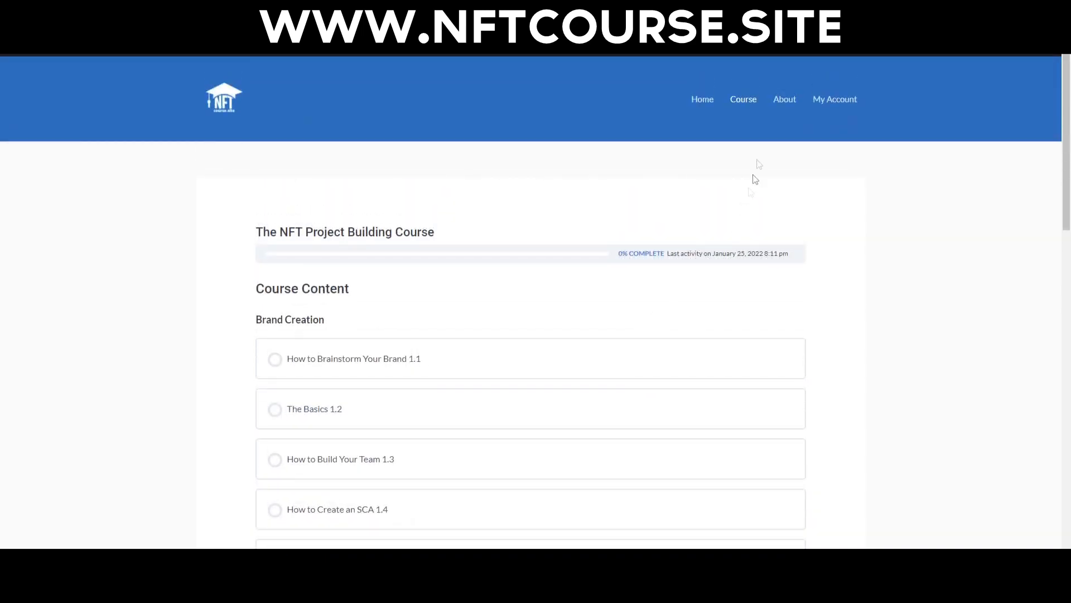
- Open the course website's About page and read through its story and the Brand Creation, Art Creation and Marketing curriculum
left_click(786, 100)
scroll(504, 323, "down", 10)
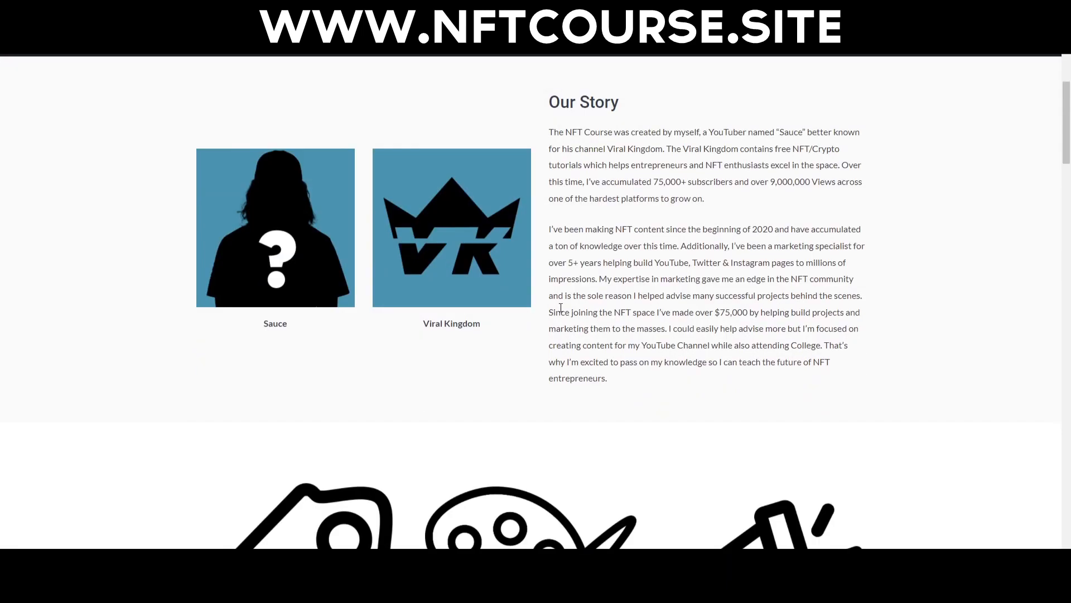
scroll(613, 326, "down", 7)
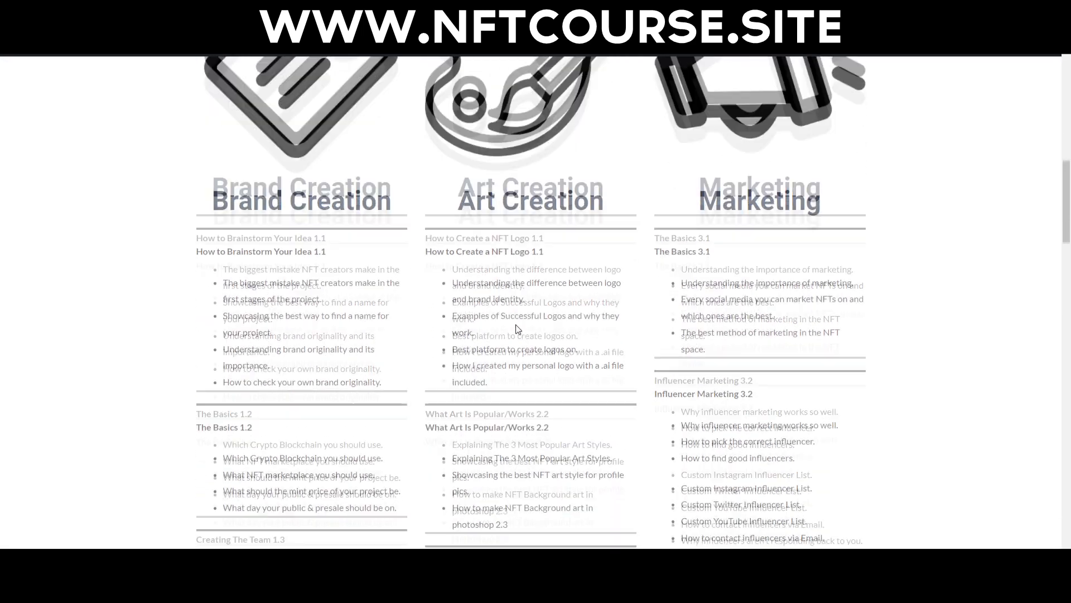
scroll(513, 329, "down", 5)
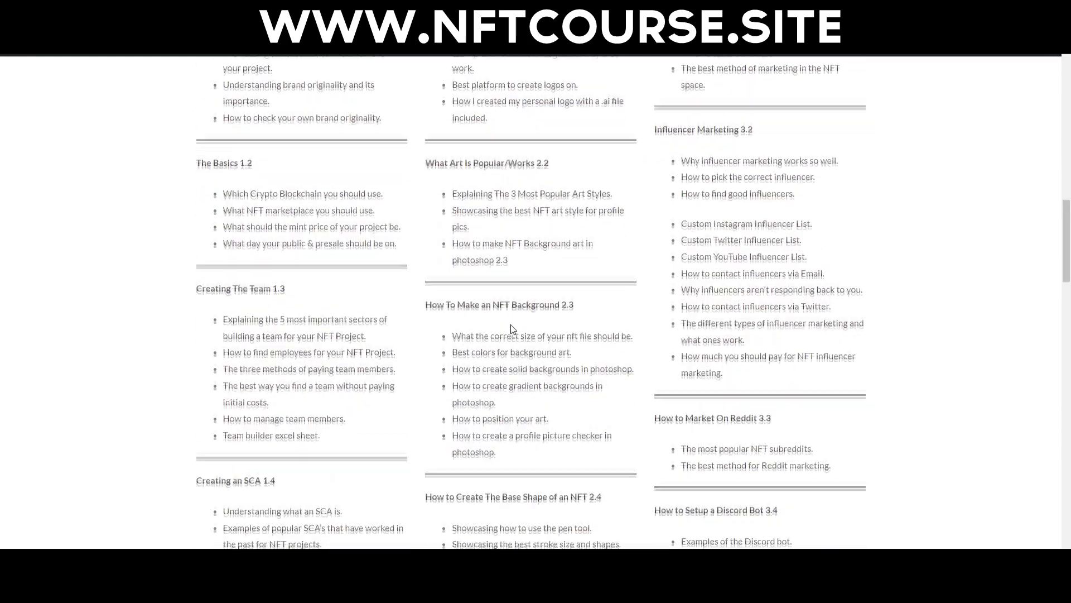
scroll(512, 325, "down", 12)
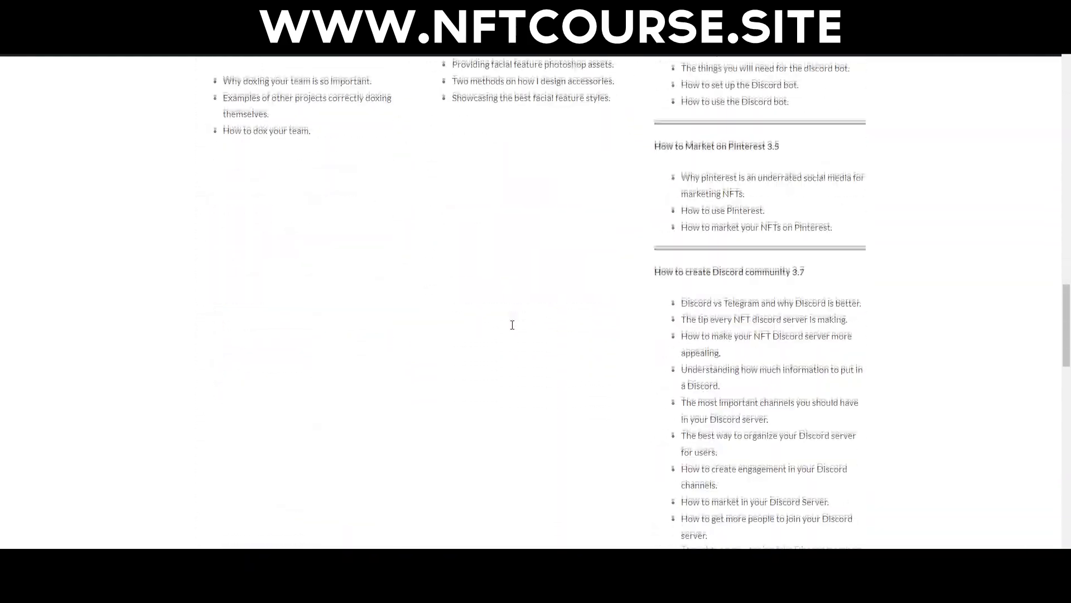
scroll(513, 325, "down", 12)
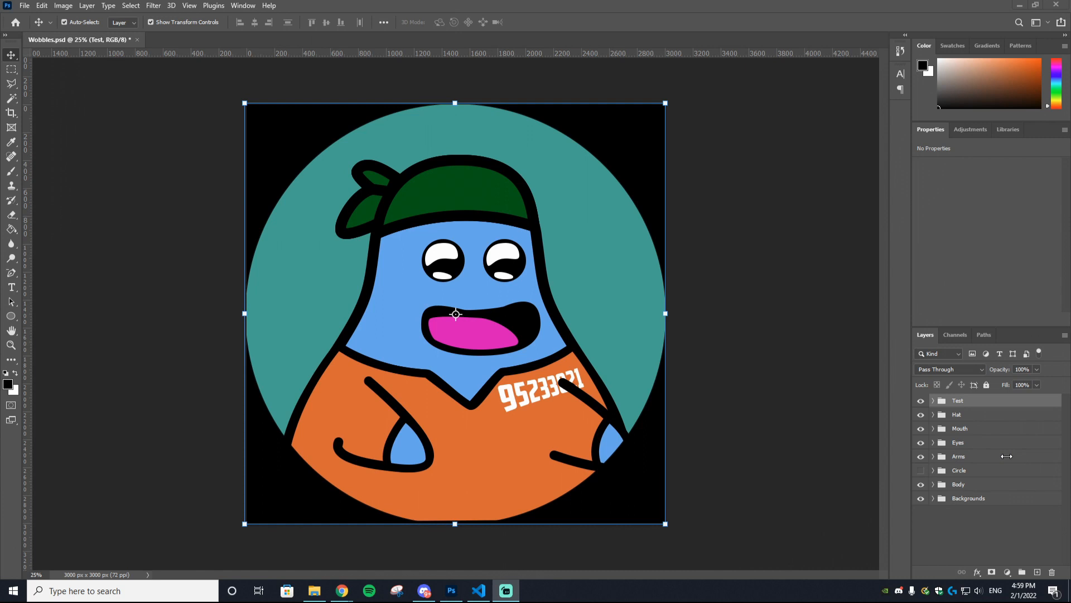
- Inspect the Hat, Backgrounds, Arms and Body layer groups in Wobbles.psd, briefly hiding and showing the Body group
left_click(971, 414)
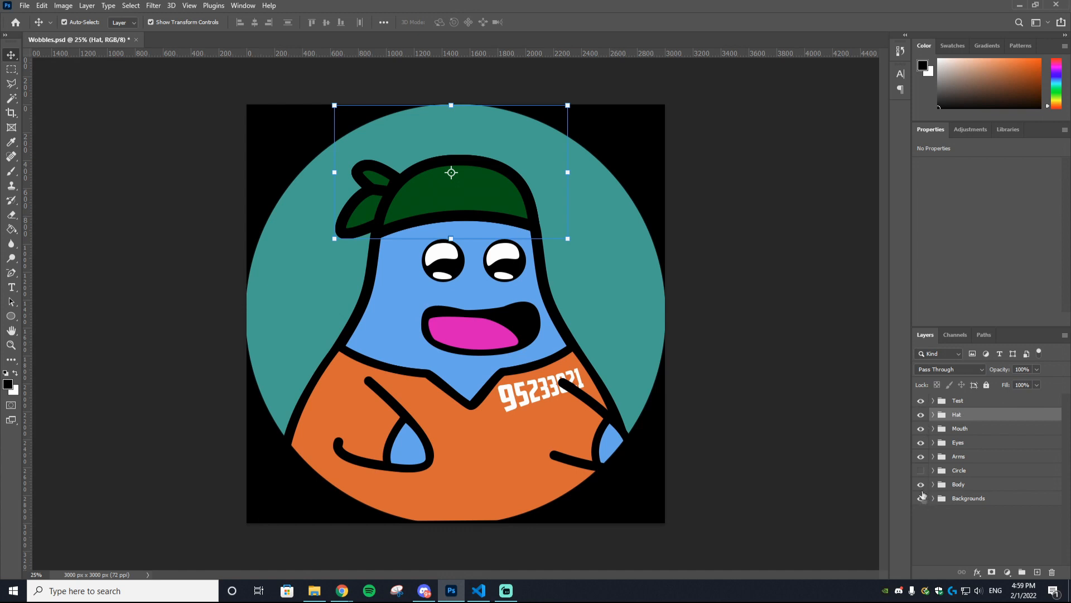
left_click(933, 498)
scroll(959, 513, "down", 2)
scroll(958, 512, "down", 2)
scroll(959, 503, "up", 2)
left_click(933, 455)
left_click(958, 484)
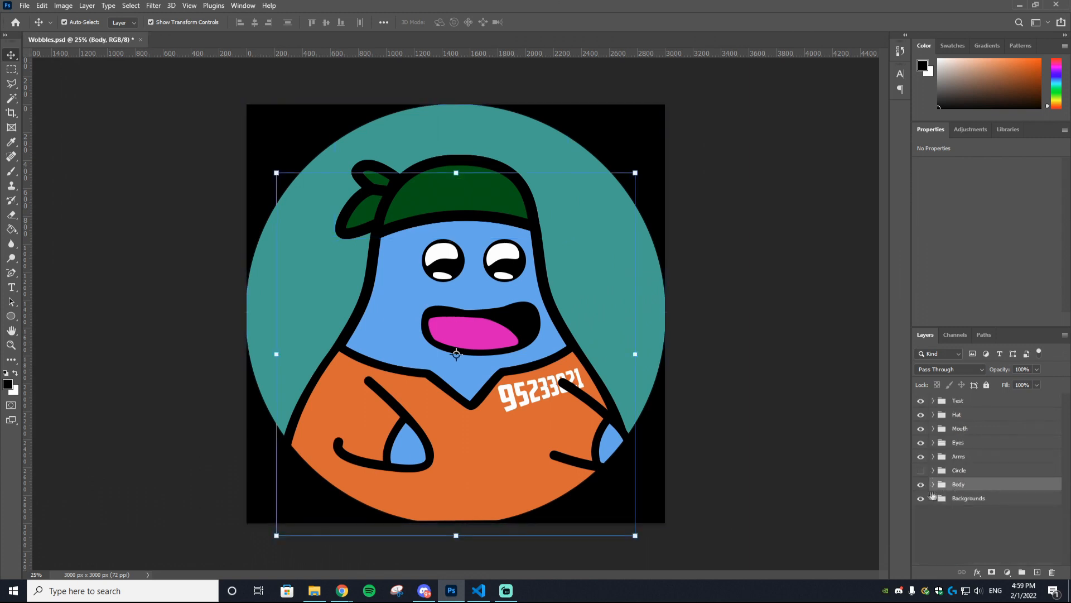
left_click(921, 486)
left_click(921, 484)
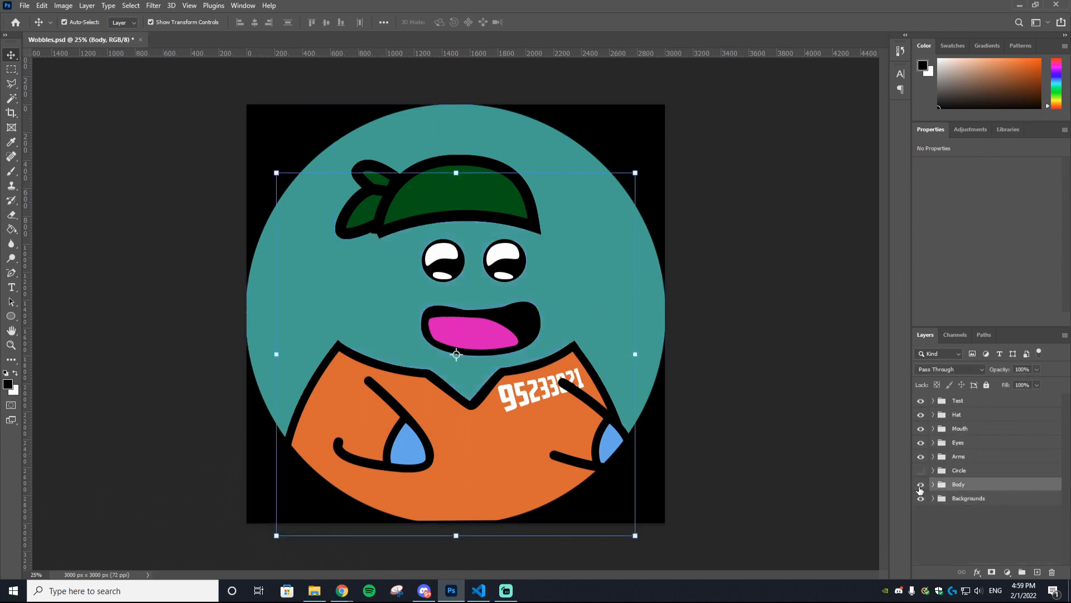
- Swap the character's Prison Outfit arms for the Holding Knife variation and its eyes for the closed pair
left_click(943, 456)
left_click(933, 456)
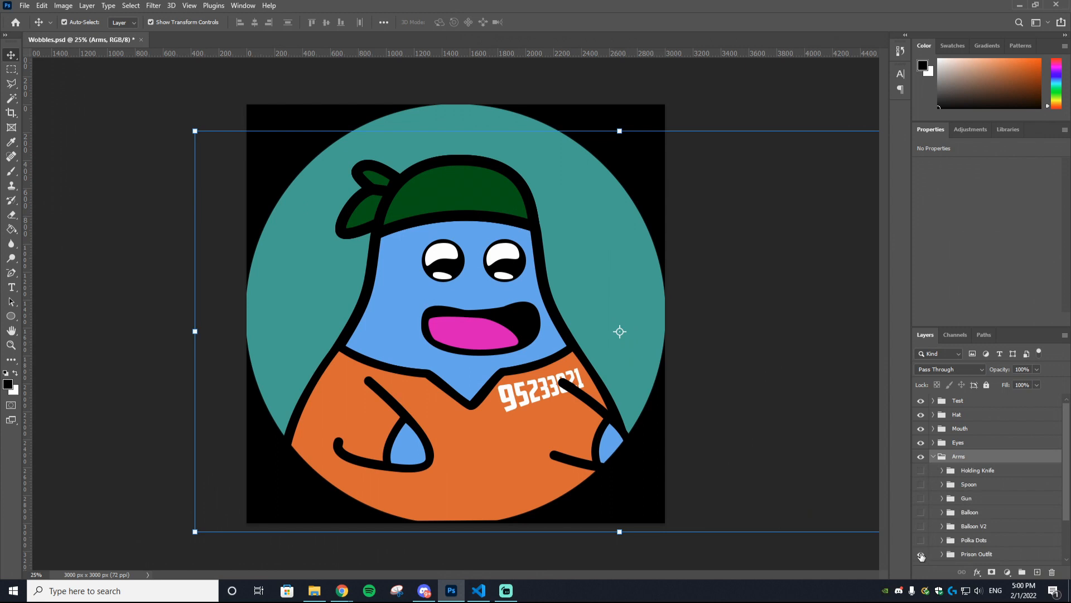
left_click(920, 511)
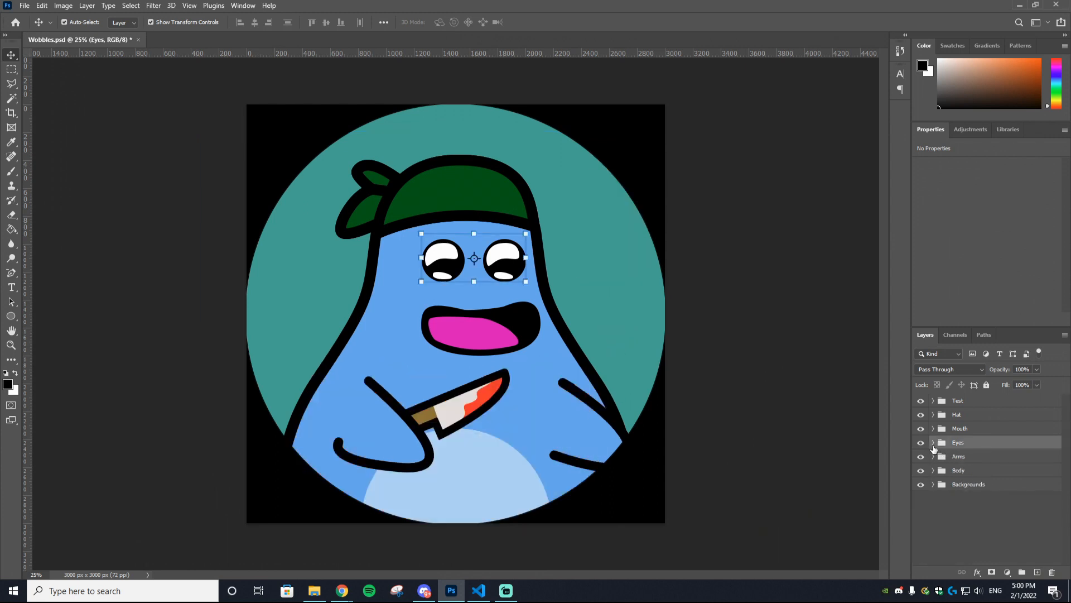
left_click(933, 442)
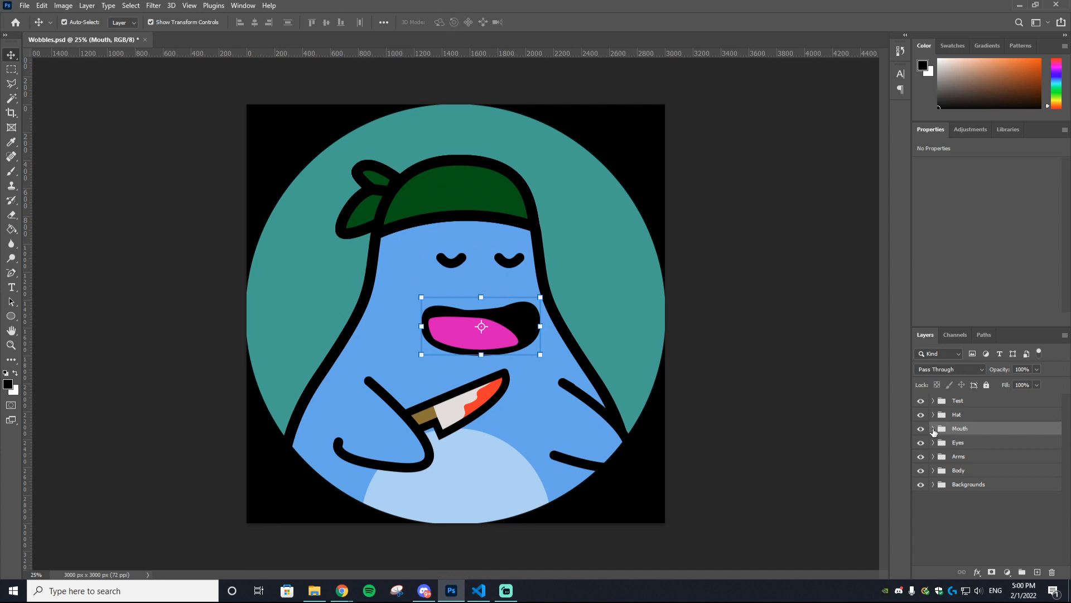
- Review the variations in the Hat group, including the Bandana, and the colour layers in the Backgrounds group
left_click(933, 414)
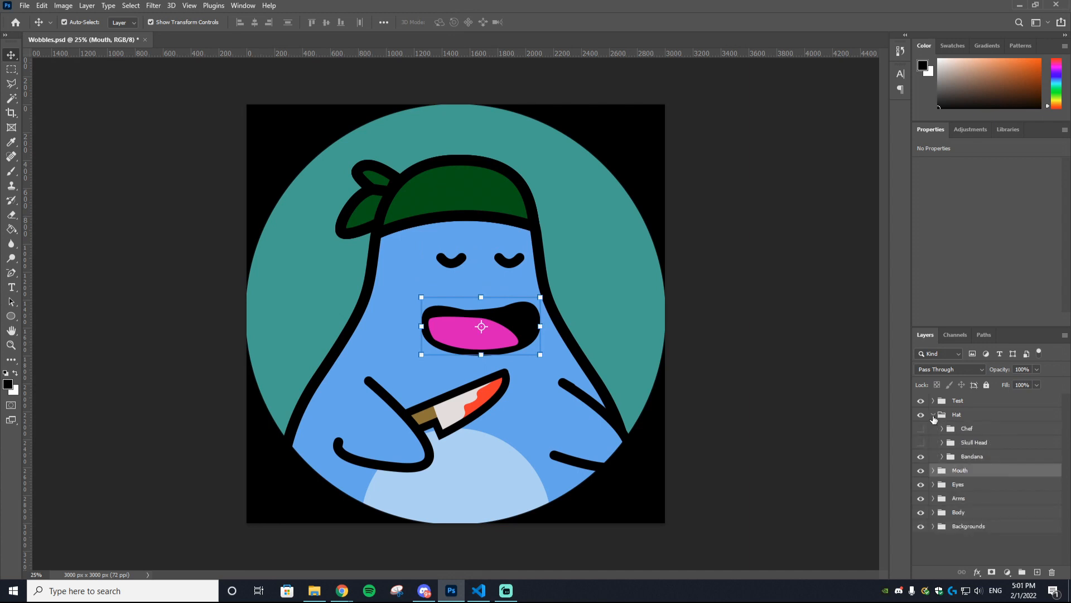
left_click(920, 455)
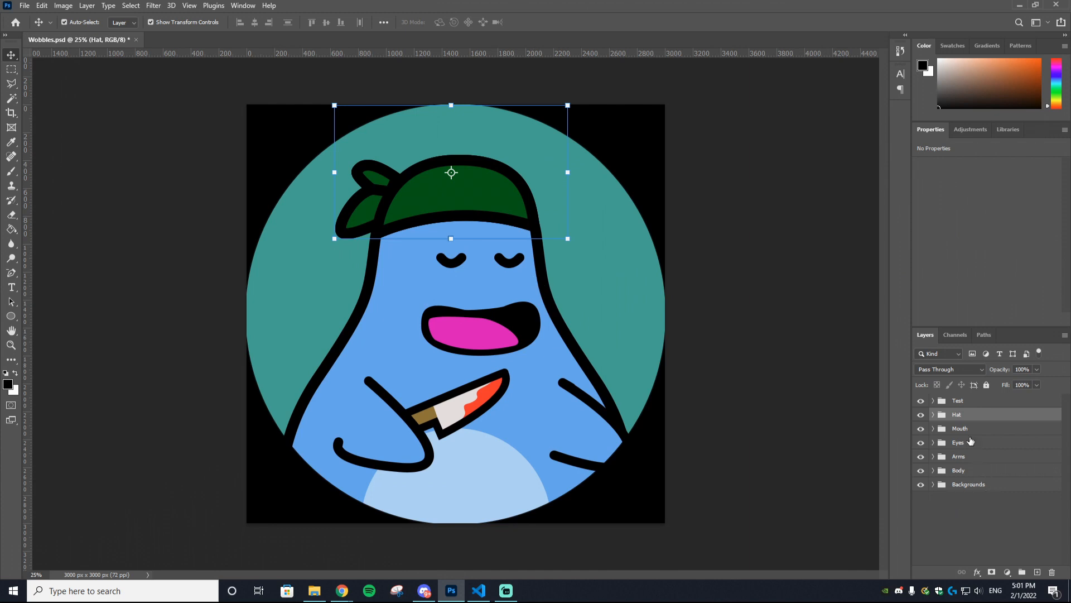
left_click(933, 415)
left_click(933, 414)
left_click(969, 484)
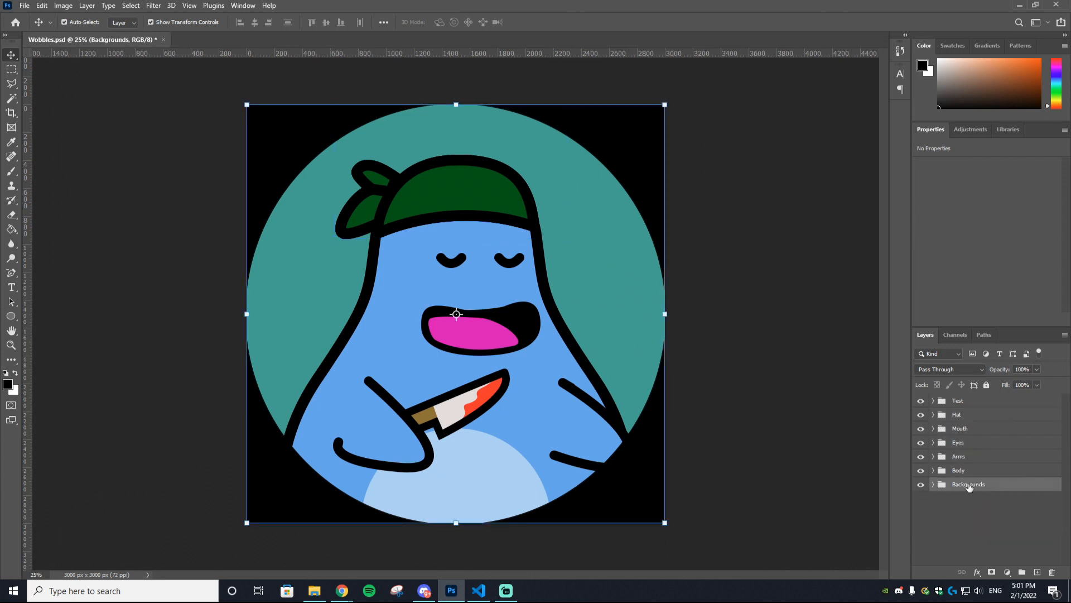
left_click(934, 484)
scroll(970, 472, "down", 1)
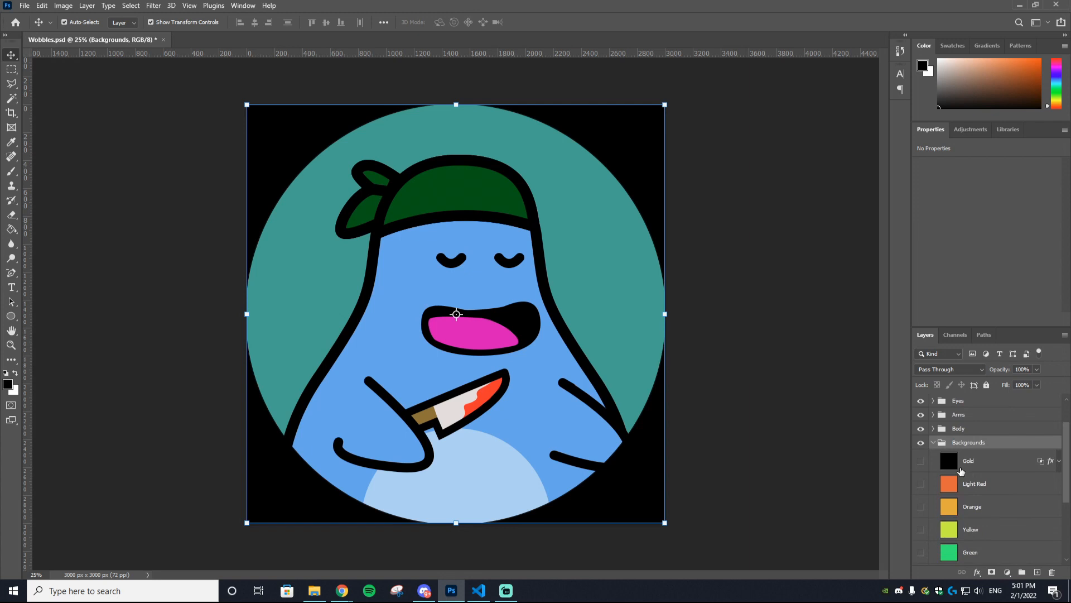
left_click(933, 442)
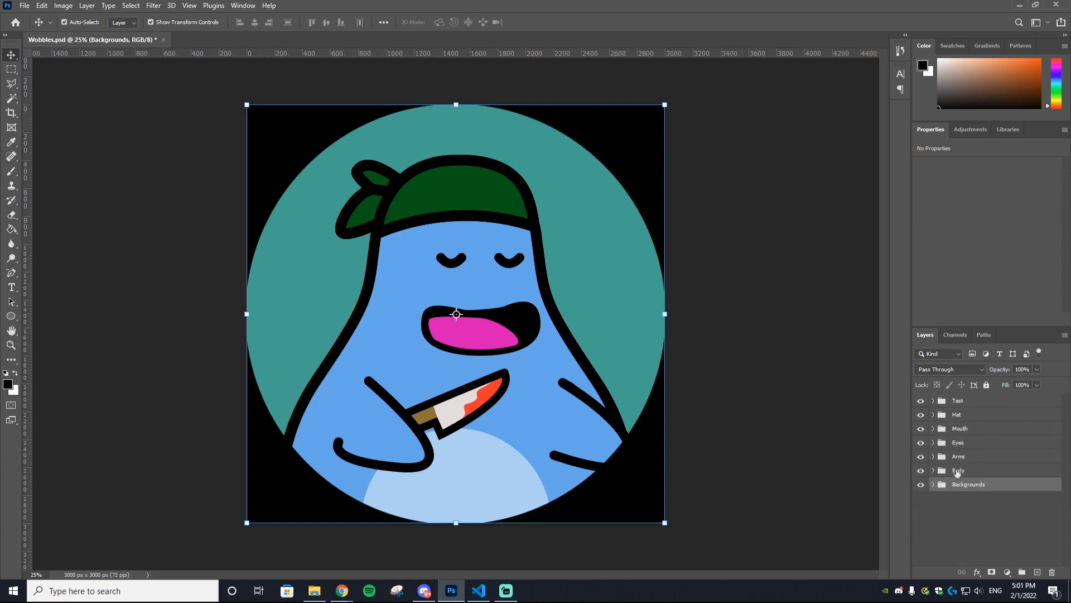
- Try rasterizing the Shape 1078 copy layer in the Body group and undo the conversion
left_click(934, 470)
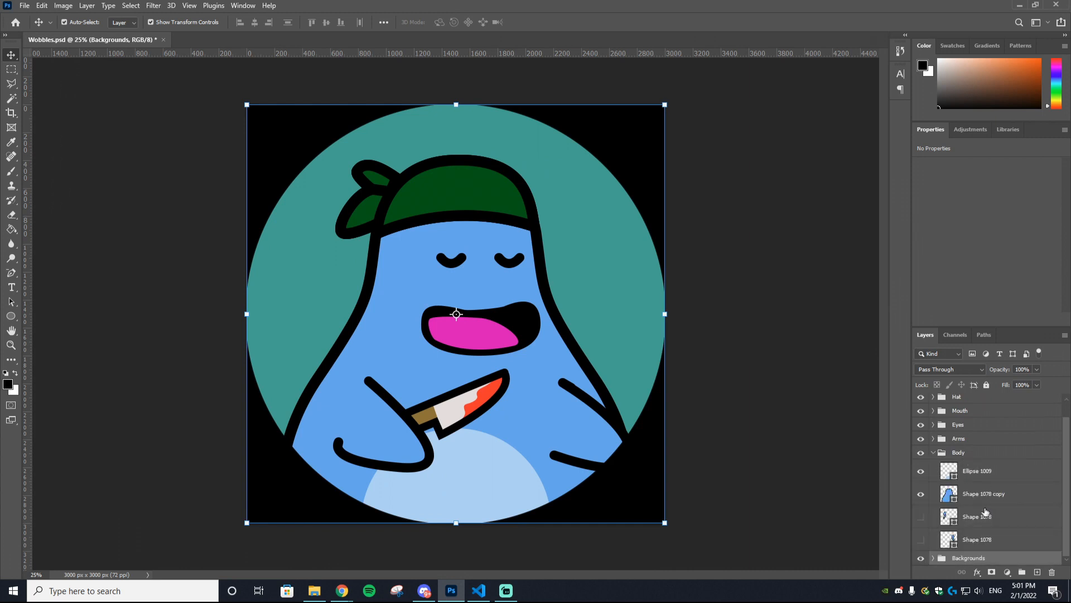
left_click(978, 494)
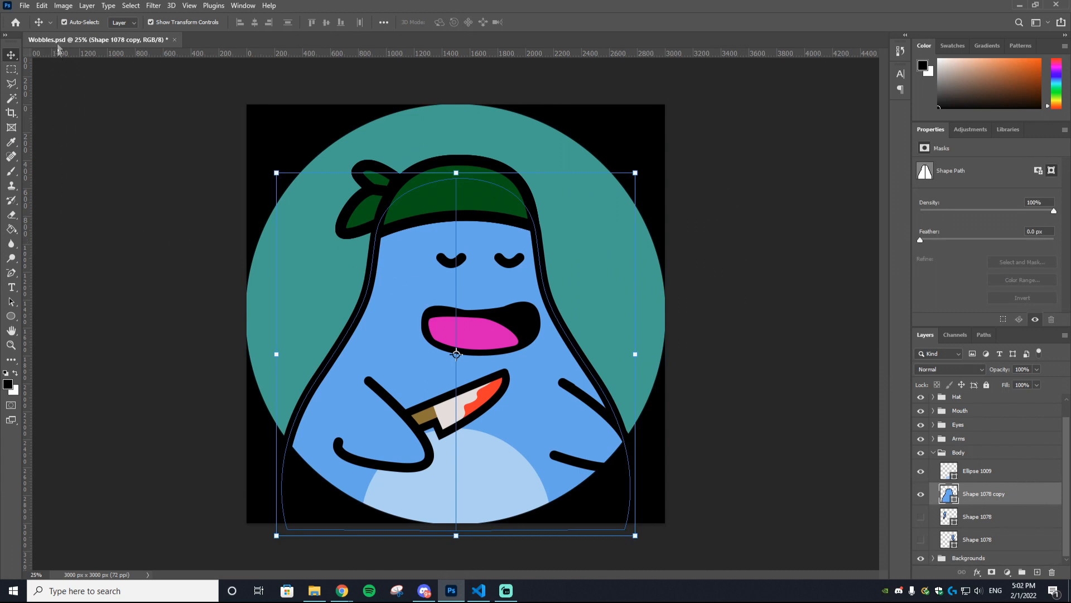
right_click(991, 496)
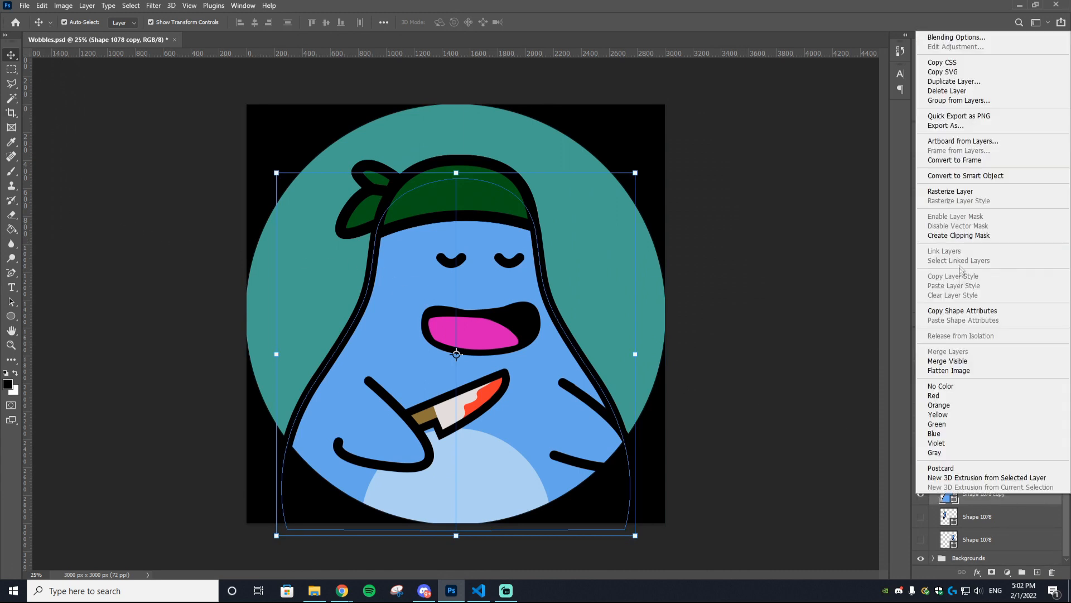
left_click(955, 193)
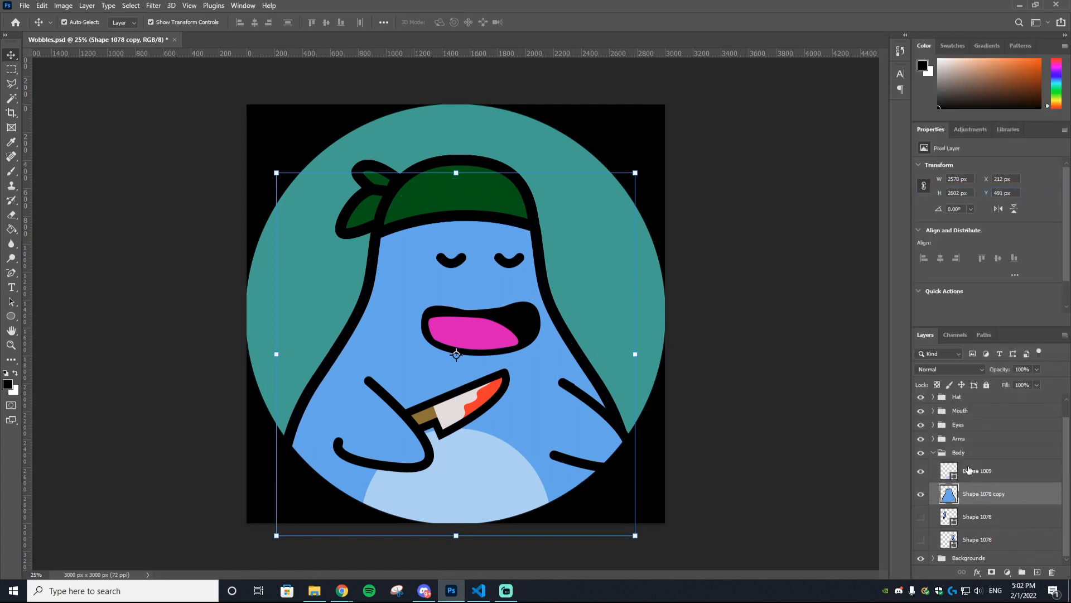
key("ctrl+z")
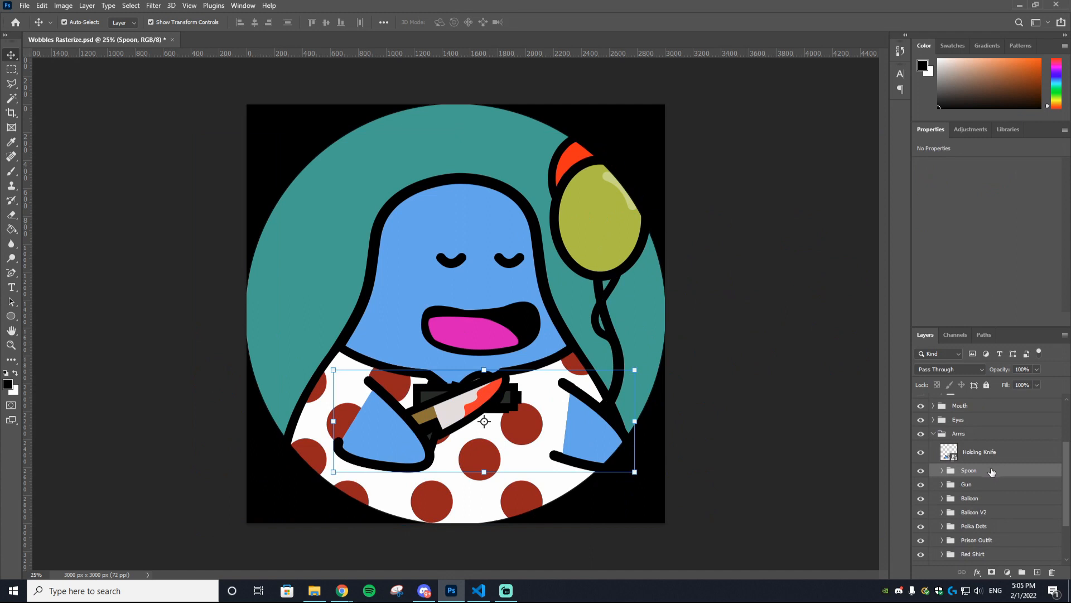
- In Wobbles Rasterize.psd, hide Holding Knife and the arm variations from Gun through Regular Arms, and expand the Spoon group
scroll(992, 471, "down", 1)
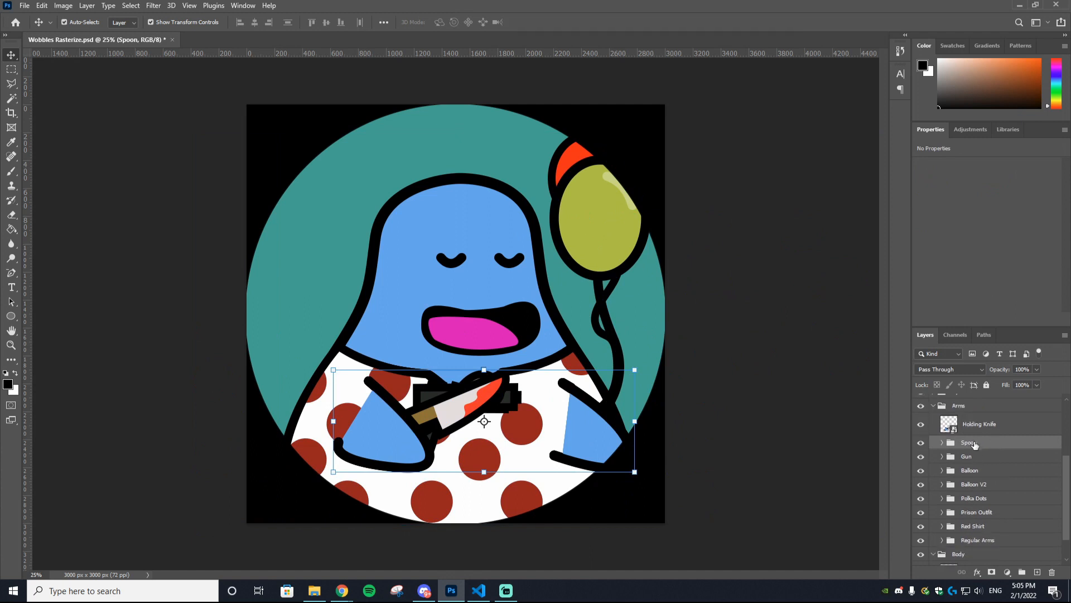
left_click_drag(921, 457, 920, 540)
scroll(927, 491, "up", 1)
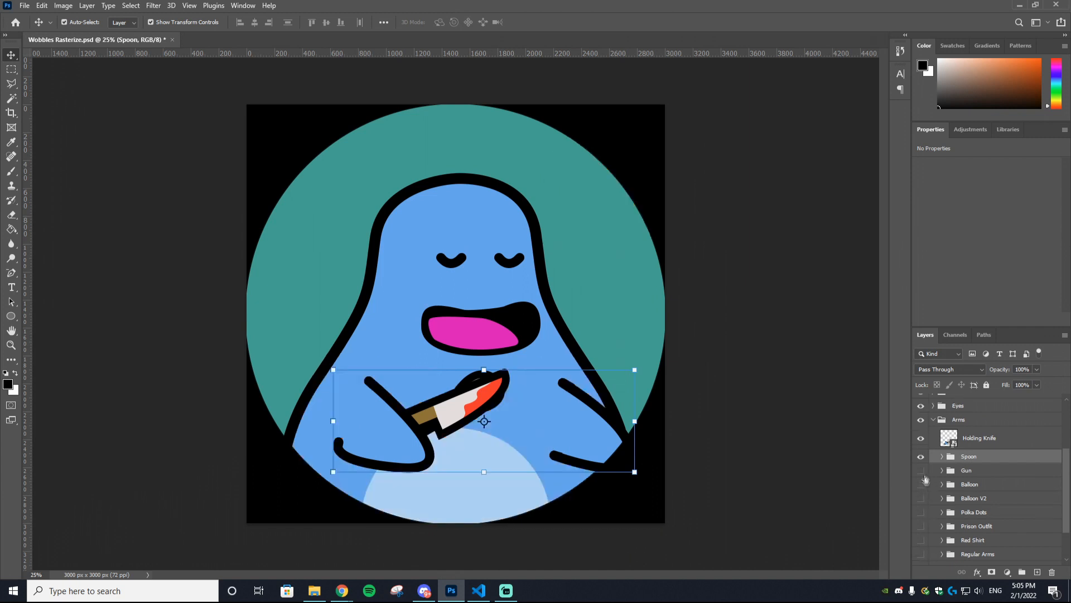
left_click(921, 438)
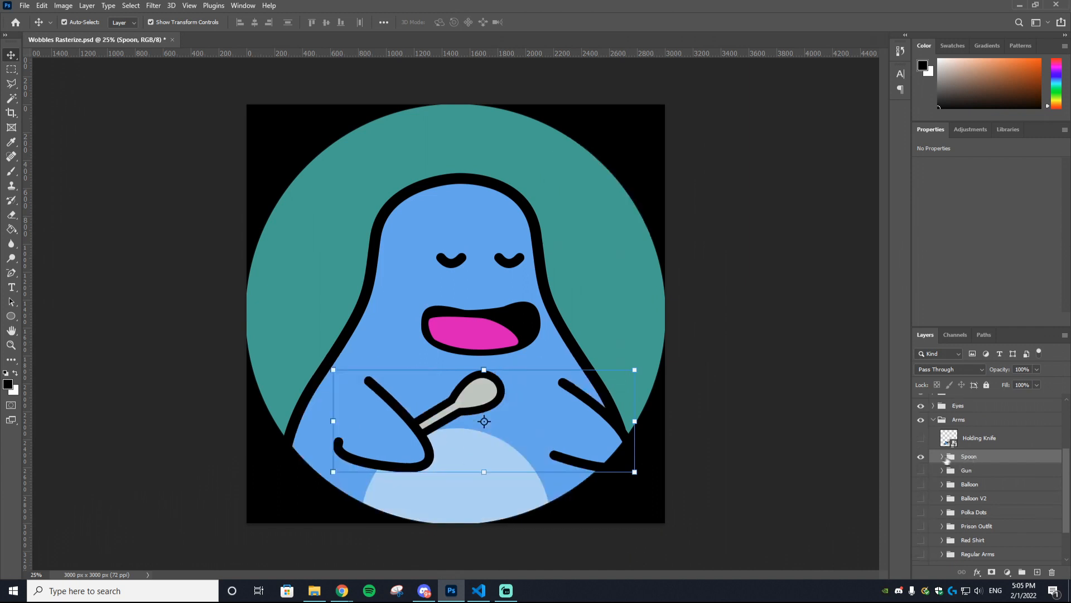
left_click(942, 456)
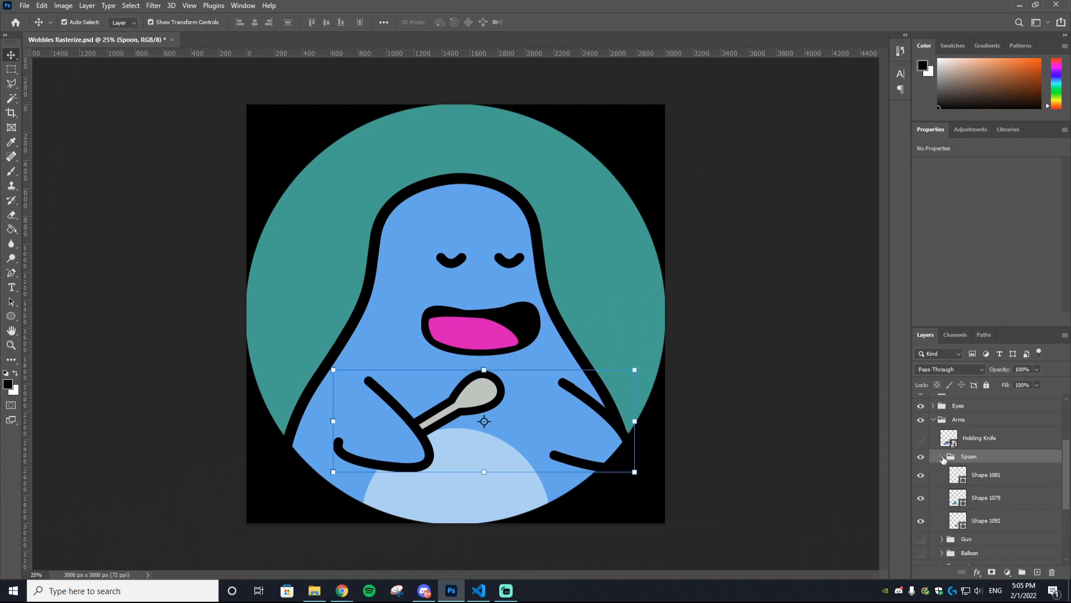
- Convert the Spoon and Regular Arms groups inside Arms to smart objects, making Regular Arms visible first
left_click(942, 456)
right_click(957, 457)
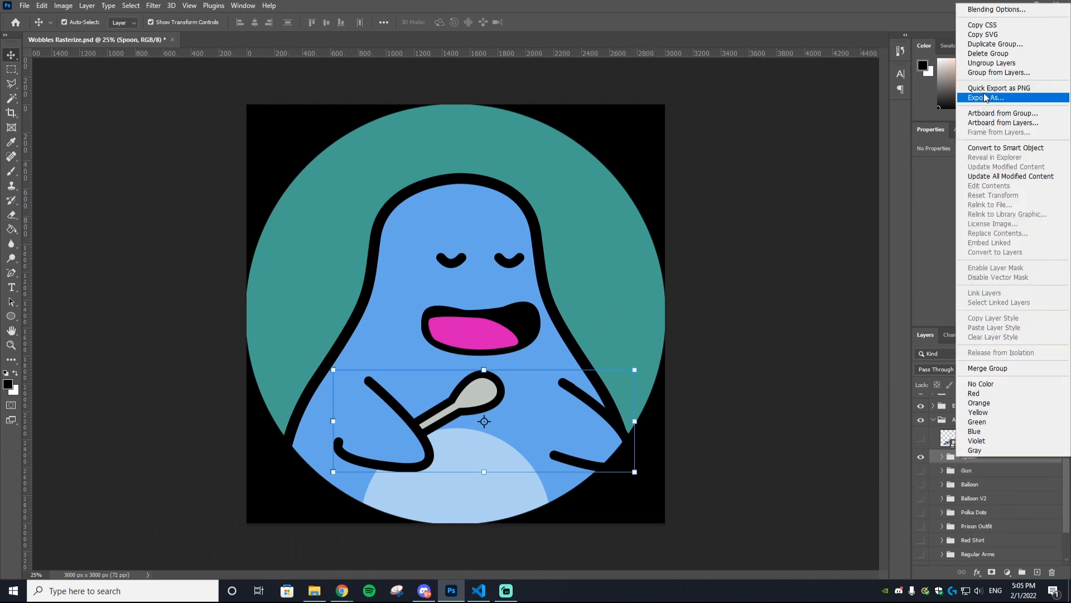
left_click(1006, 148)
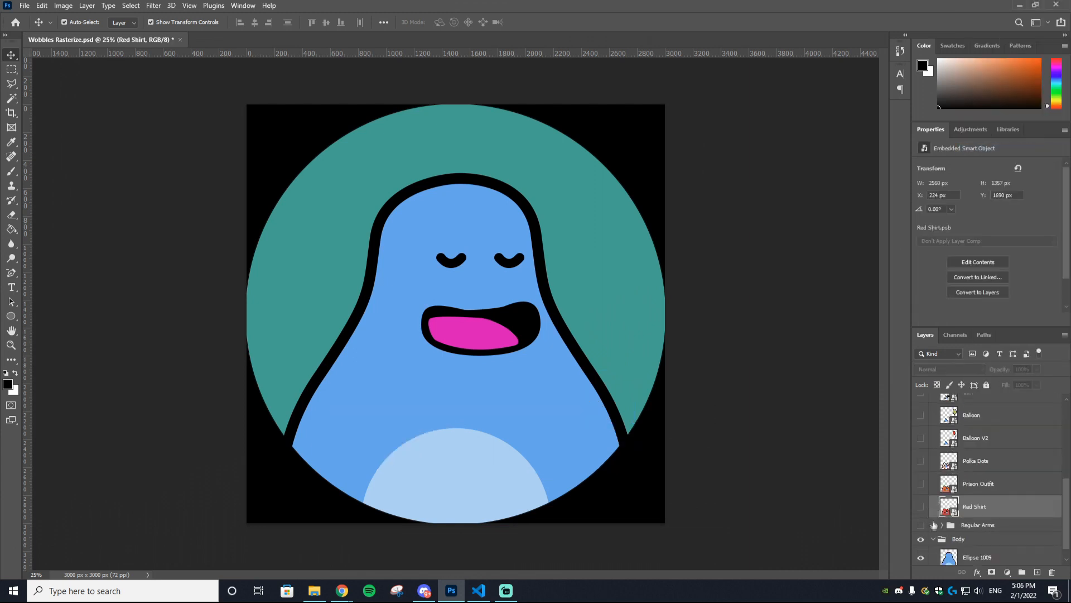
left_click(920, 525)
right_click(957, 525)
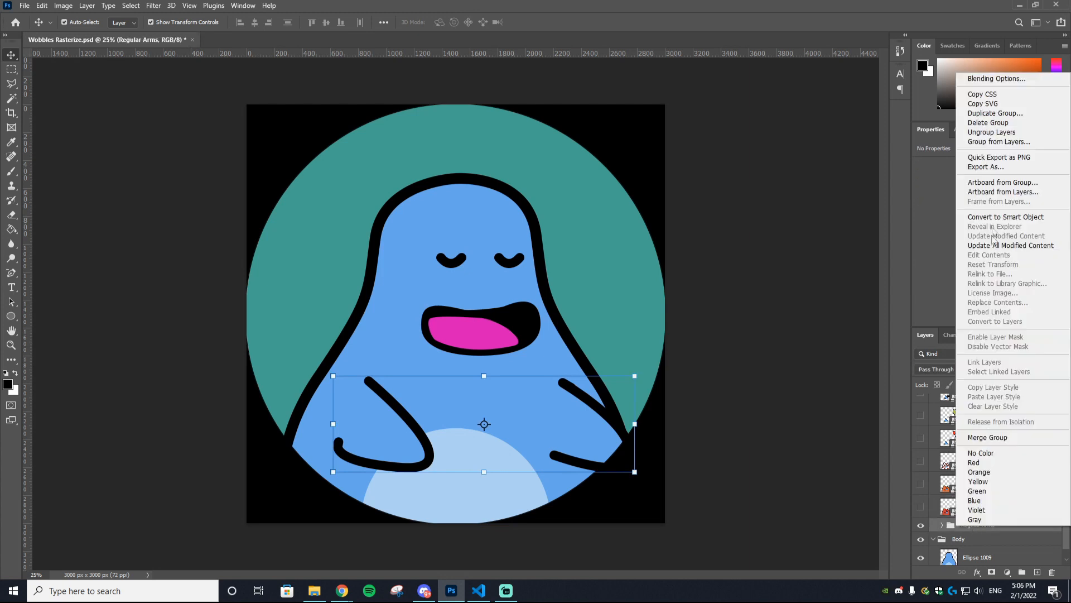
left_click(994, 217)
scroll(922, 523, "down", 1)
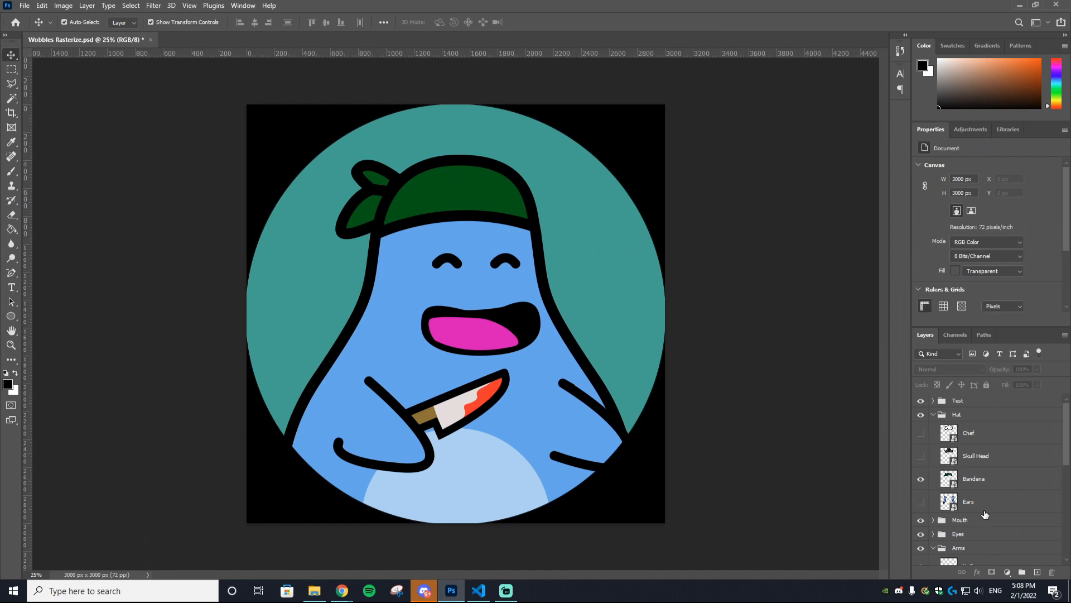
- Check the Bandana, Skull Head and Ears layers in the Hat group and hide the Bandana layer
left_click(976, 482)
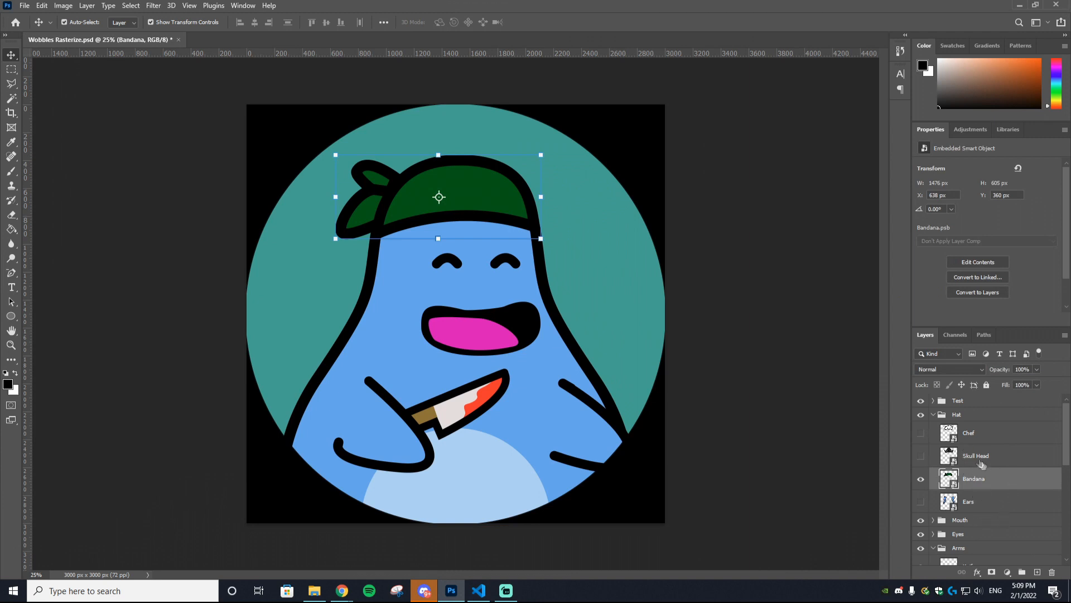
left_click(976, 459)
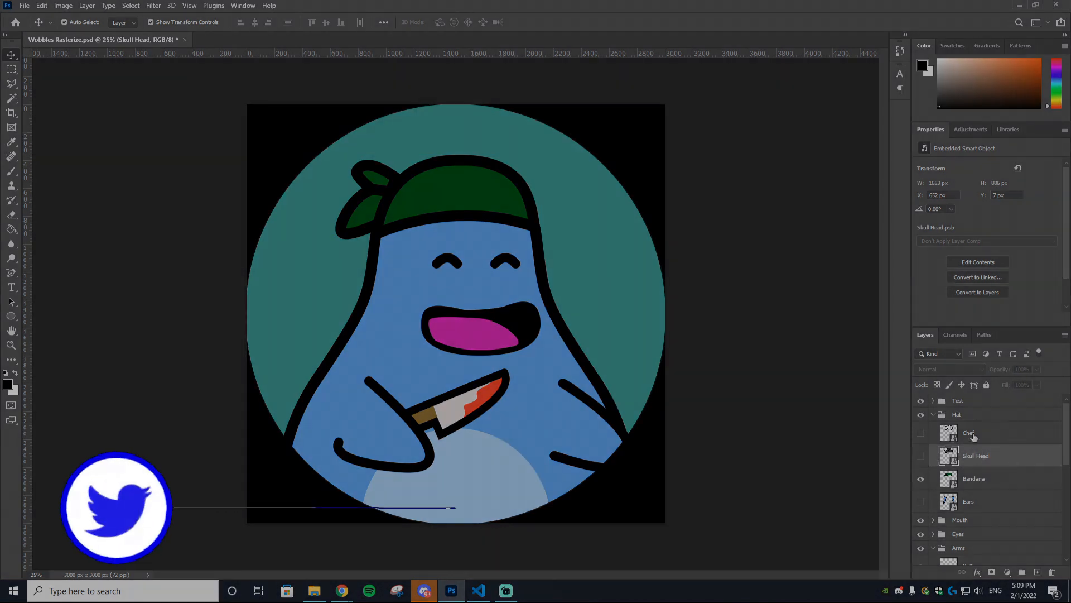
left_click(981, 473)
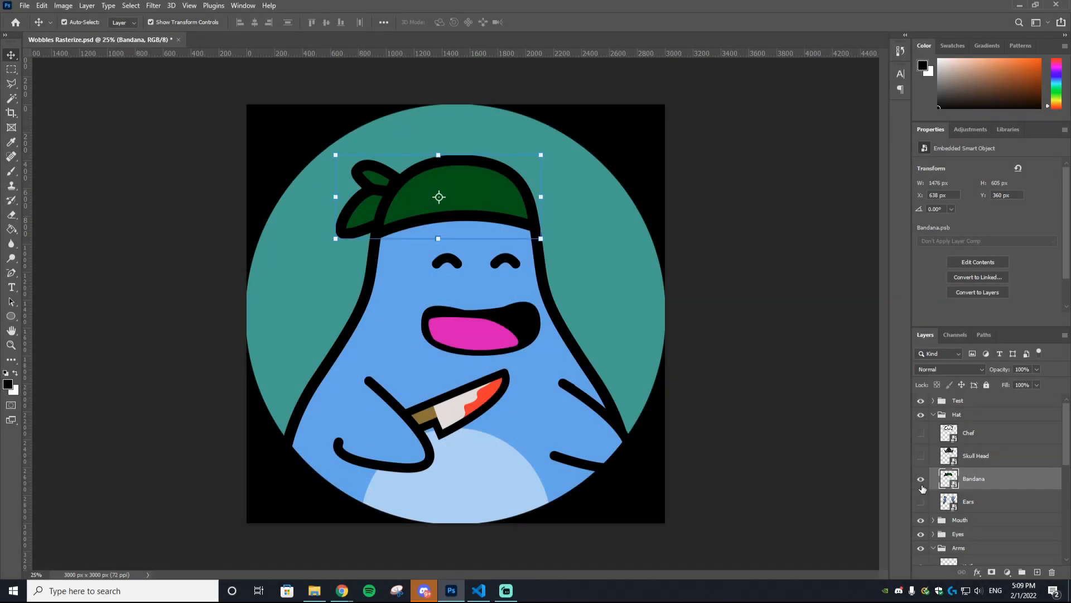
left_click(920, 478)
left_click(921, 502)
left_click(922, 502)
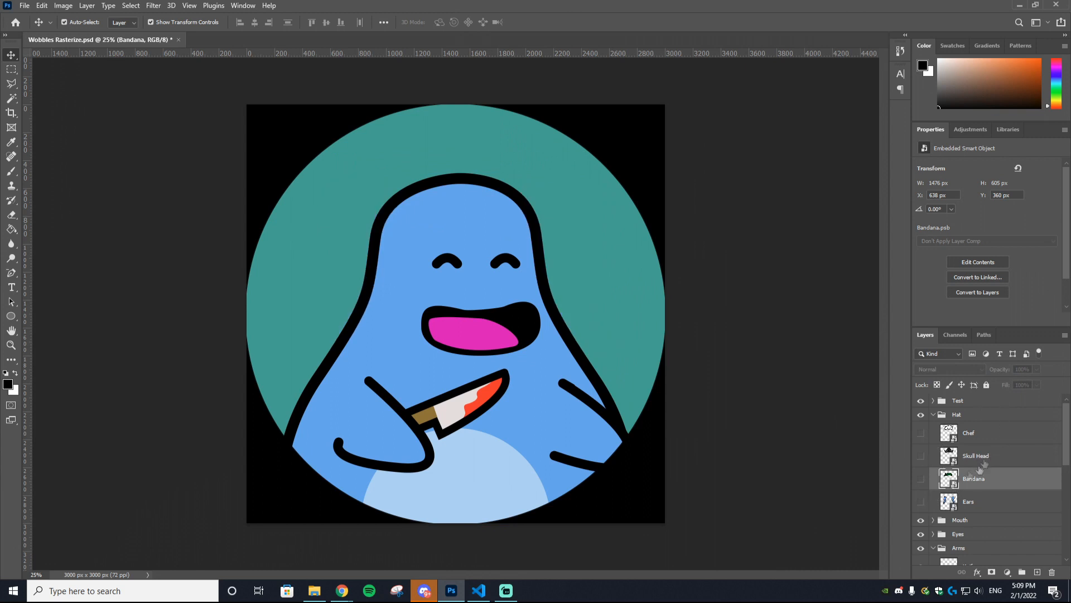
- Collapse the Hat and Body groups and select the Test group
left_click(933, 414)
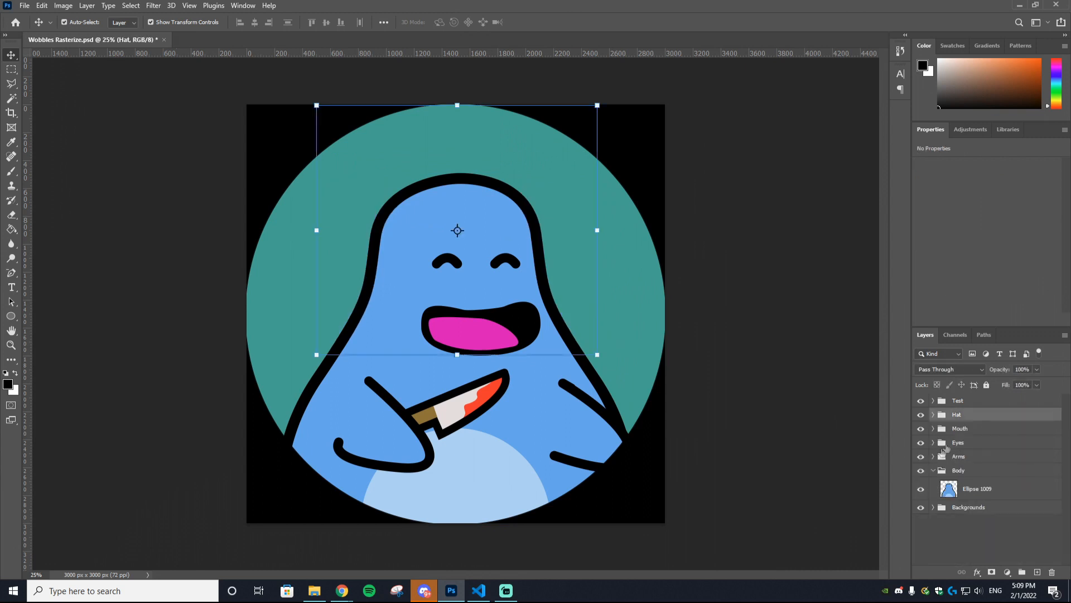
left_click(933, 470)
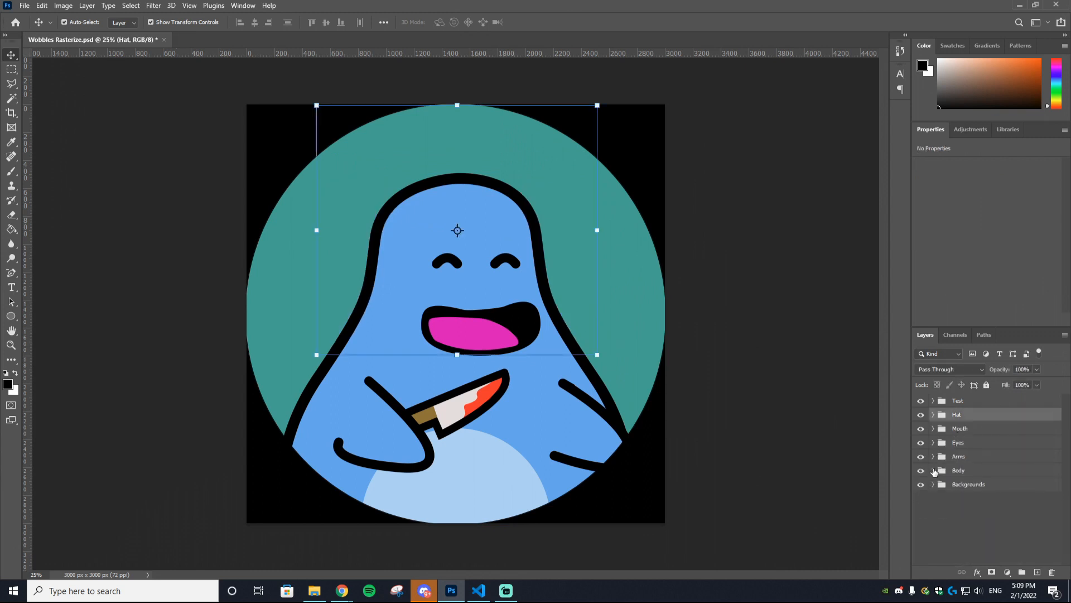
left_click(962, 401)
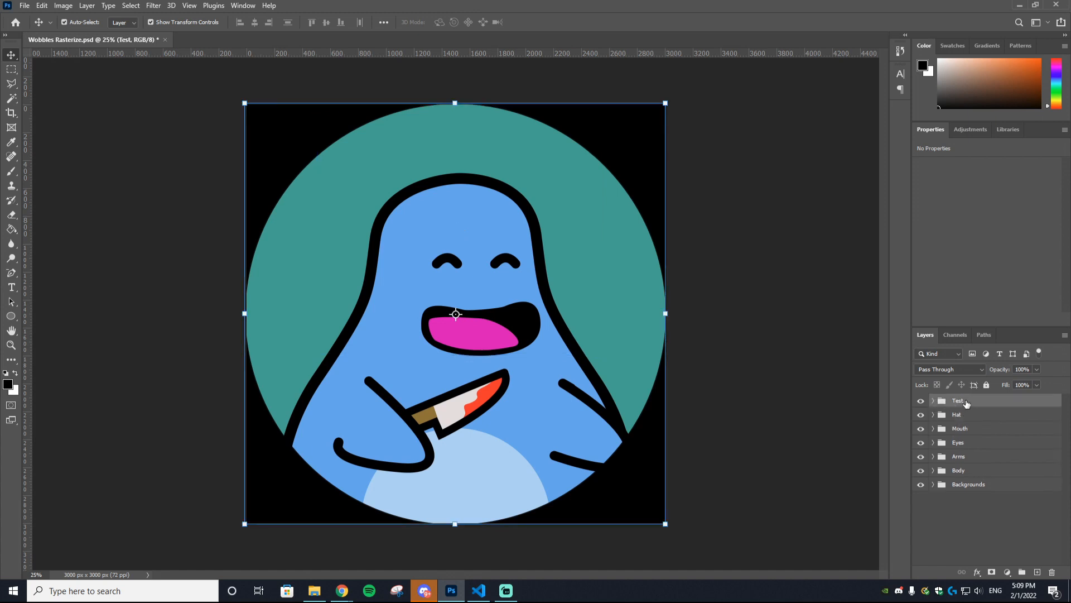
- Export all layers to files as PNG-24 into the D:\Pictures\YT Tut folder
left_click(50, 6)
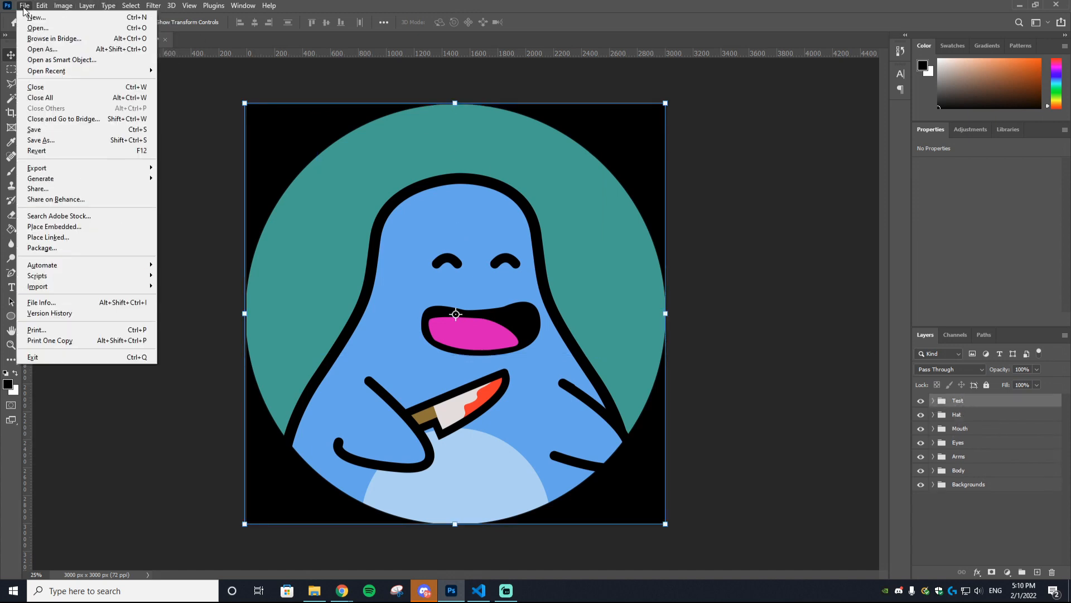
mouse_move(54, 169)
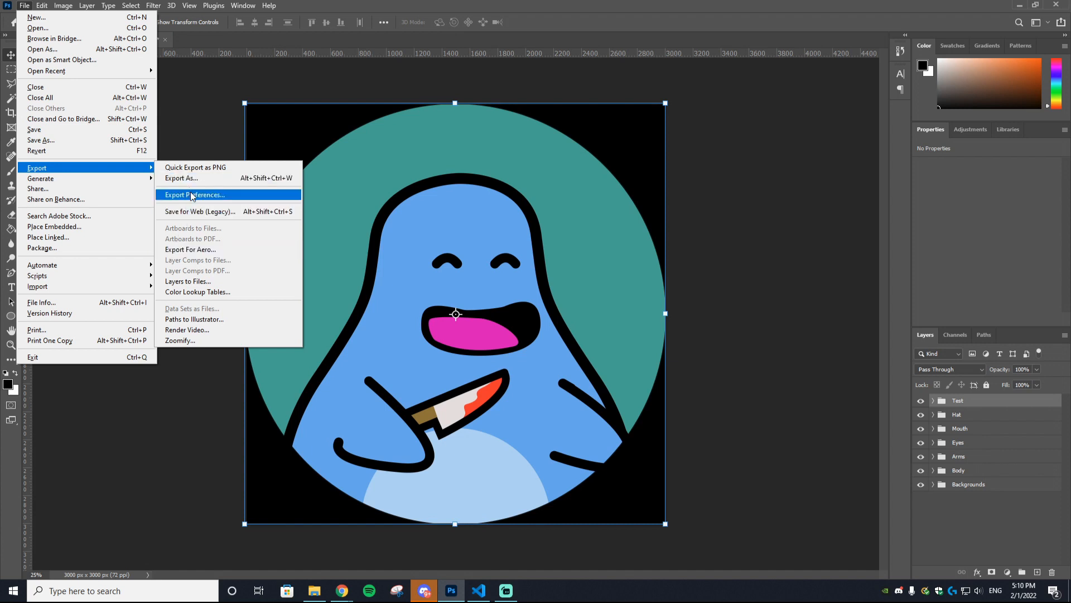
left_click(215, 280)
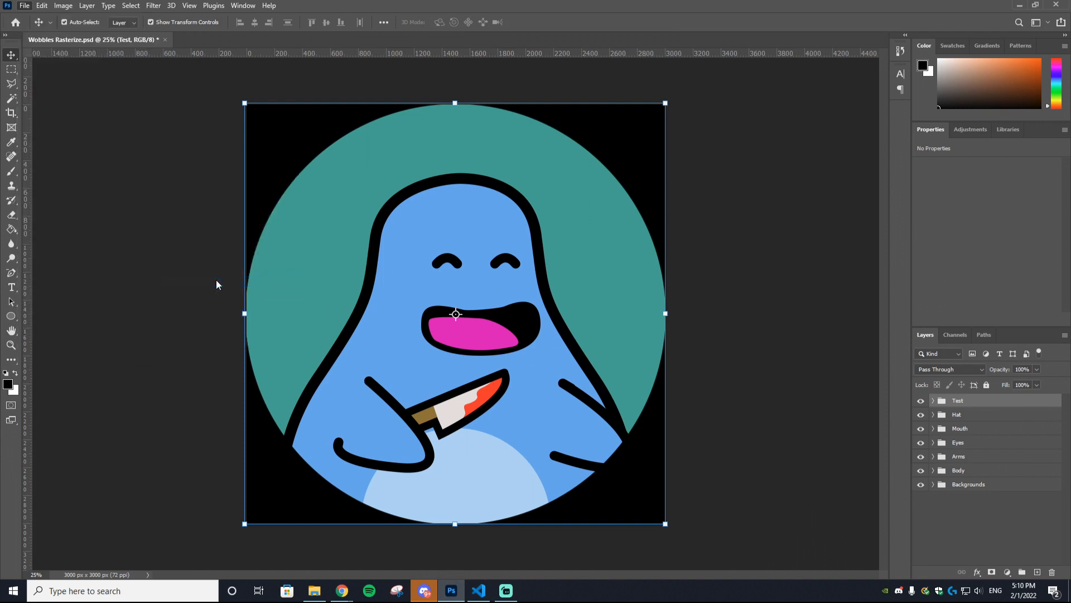
left_click(524, 190)
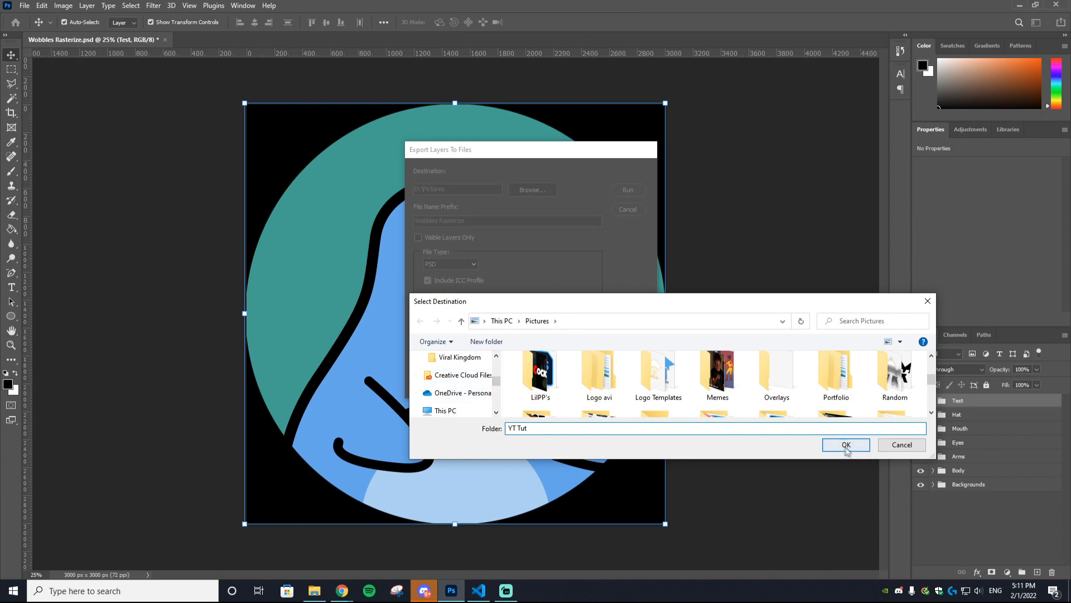
left_click(846, 445)
left_click(462, 265)
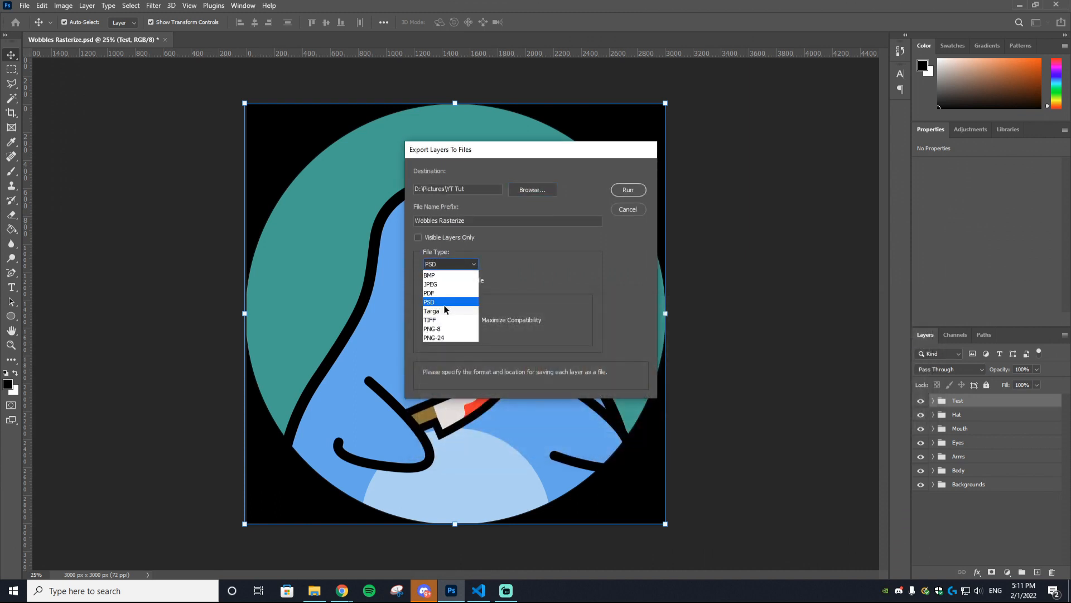
left_click(441, 338)
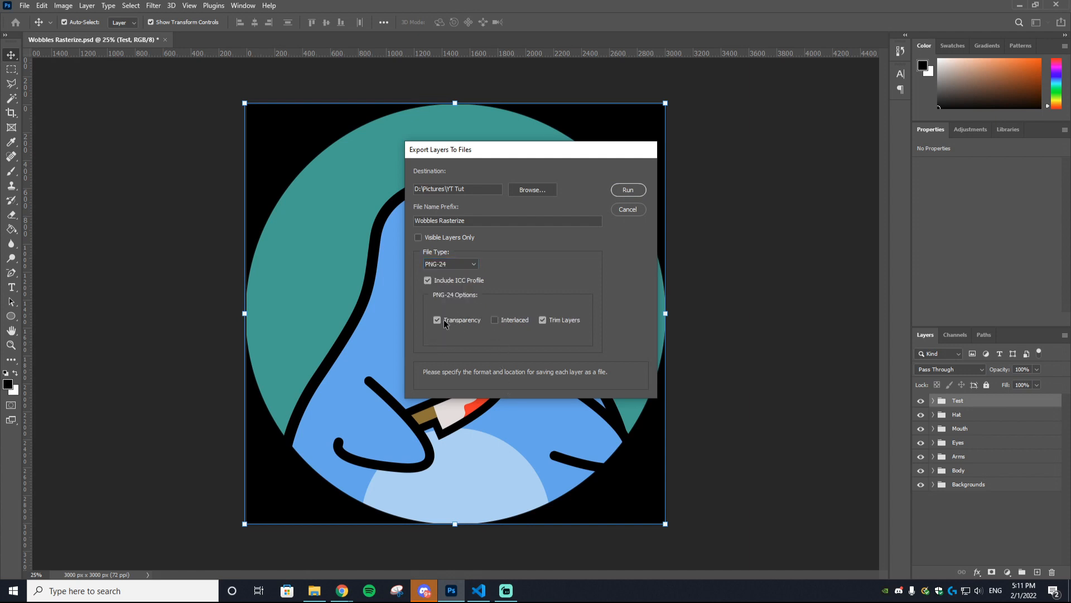
left_click(628, 190)
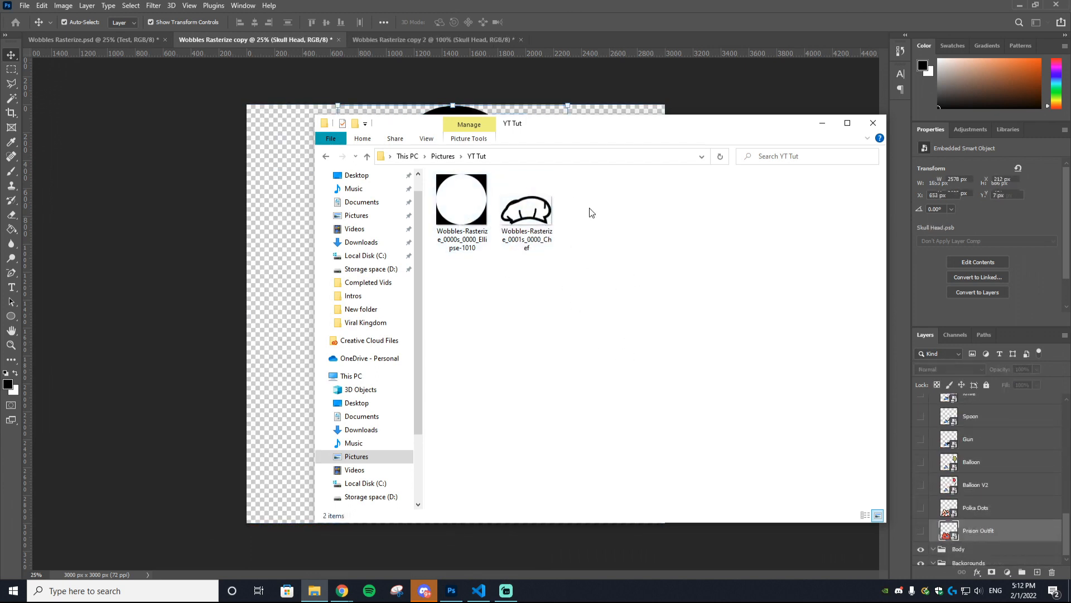
- Examine the file name of the exported Ellipse-1010 image in the YT Tut folder
left_click(466, 240)
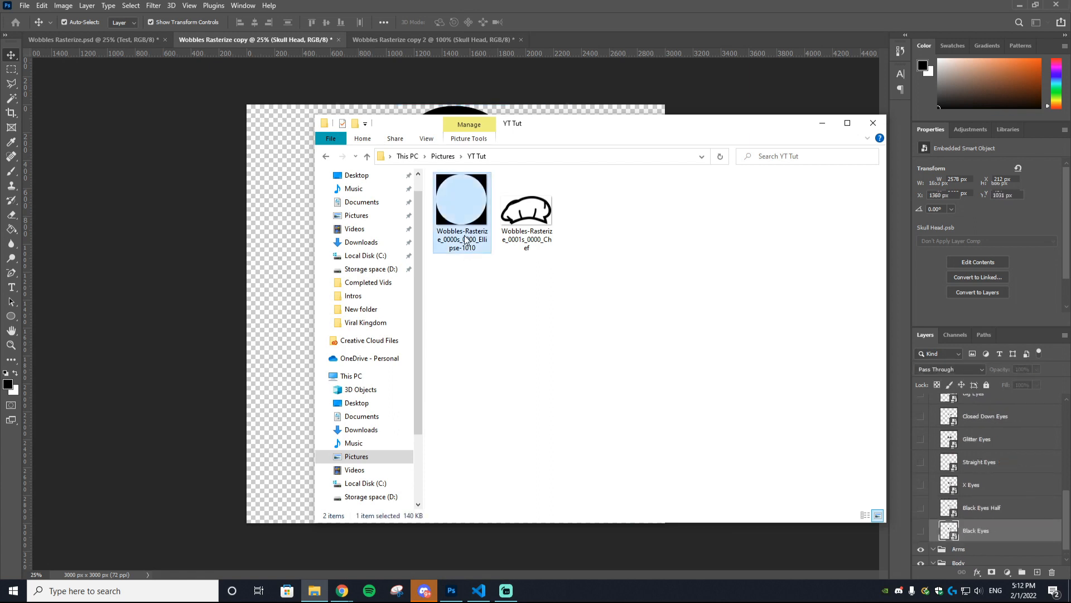
right_click(466, 240)
left_click(455, 255)
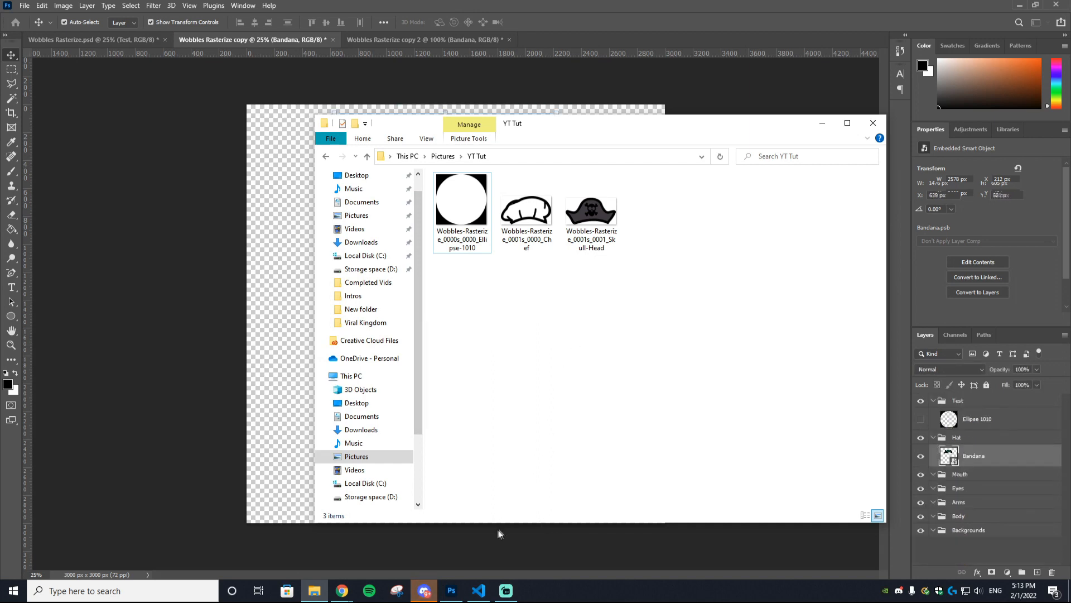
- Browse the C: drive to Program Files\Adobe\Adobe Photoshop 2021\Presets\Scripts and select the Export Layers To Files script
left_click(365, 255)
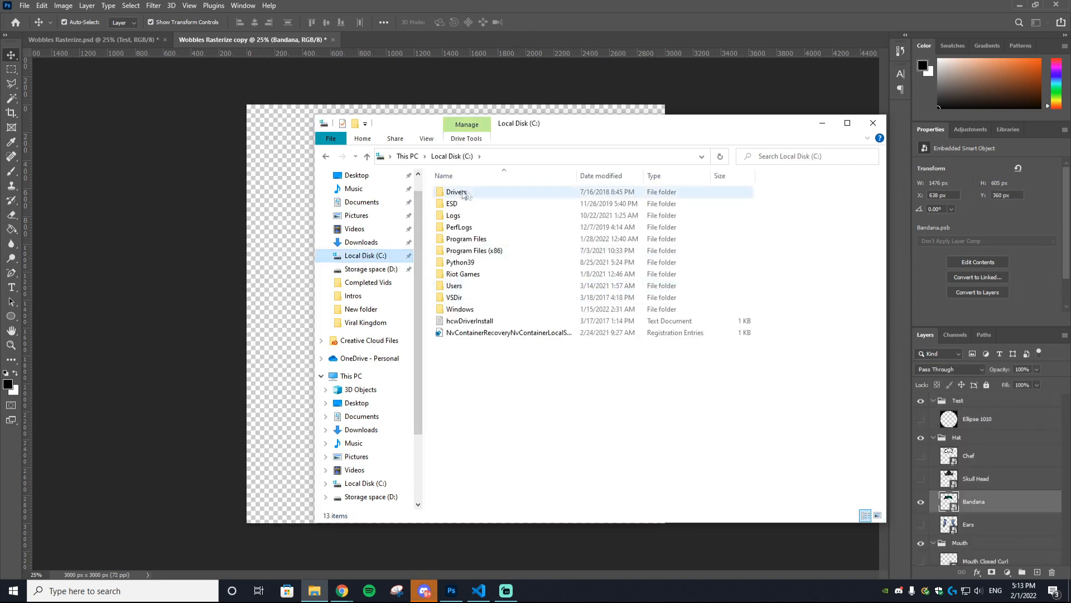
left_click_drag(538, 126, 464, 115)
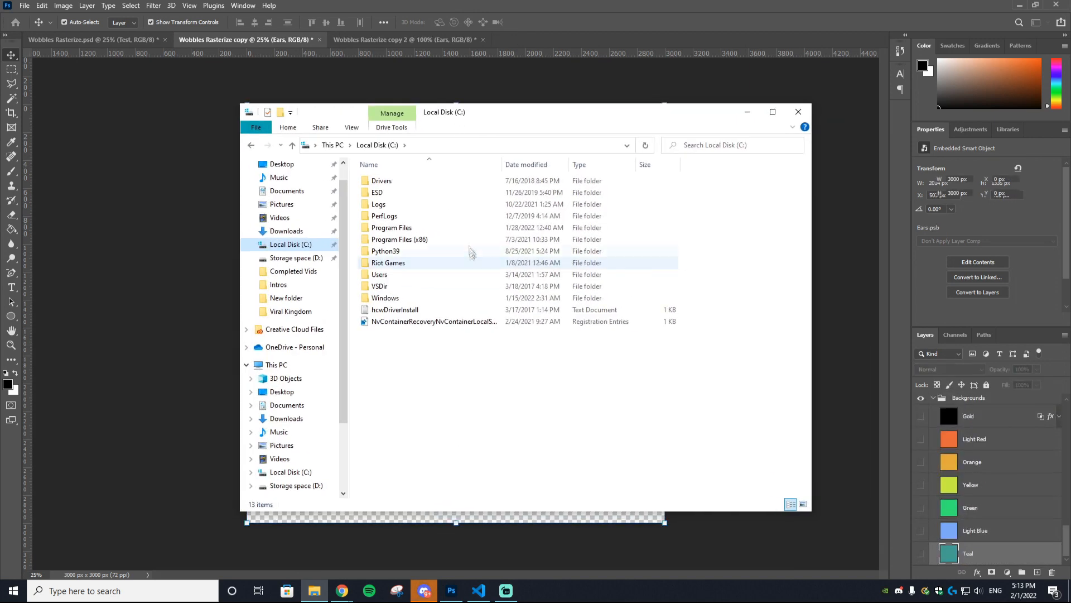
double_click(396, 227)
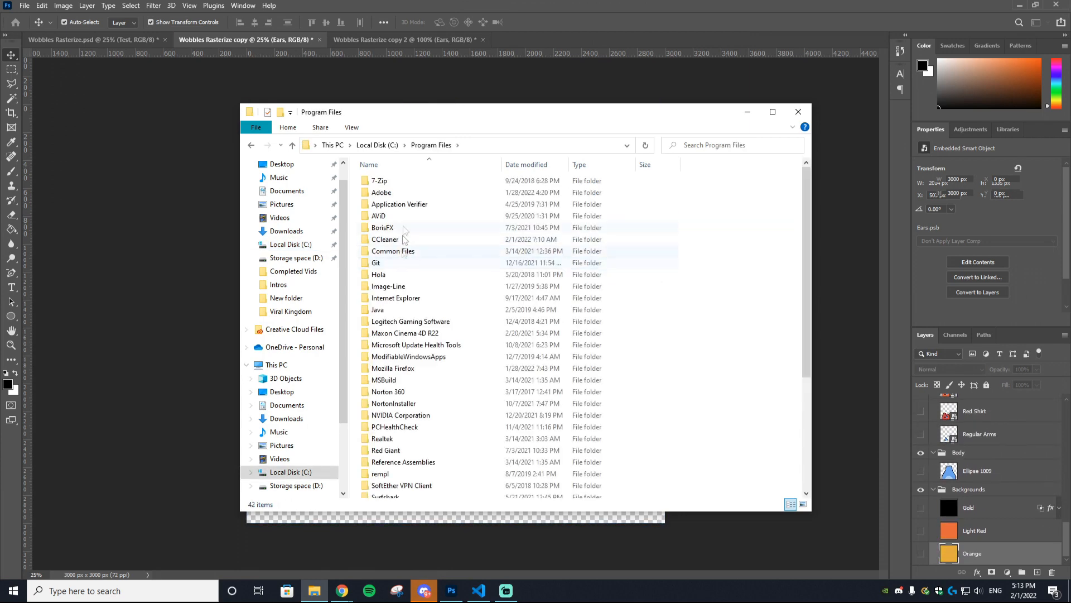
double_click(397, 192)
double_click(410, 298)
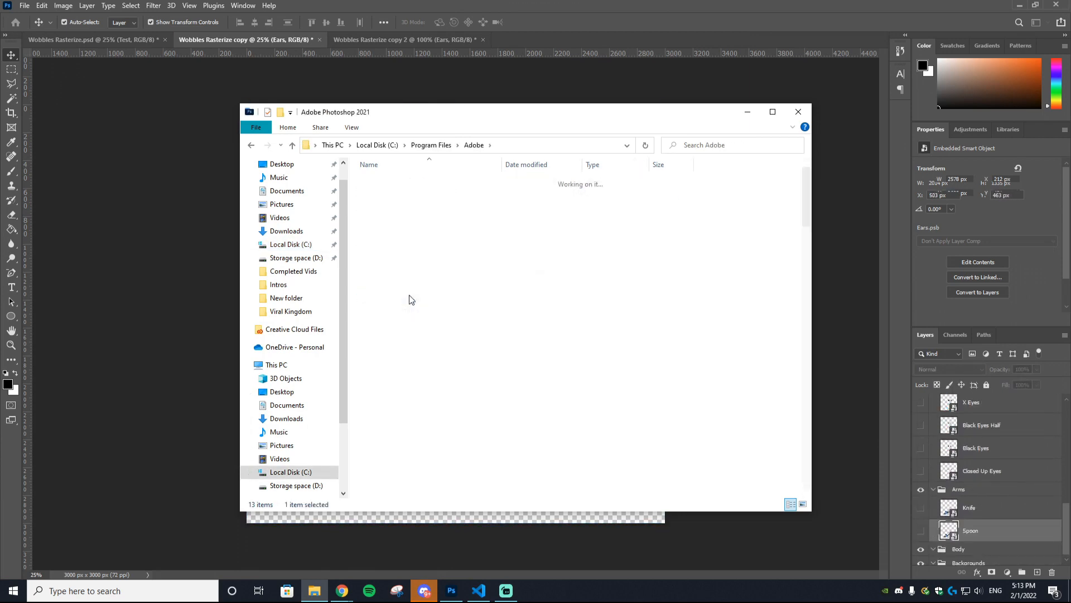
double_click(397, 232)
left_click(397, 434)
double_click(398, 434)
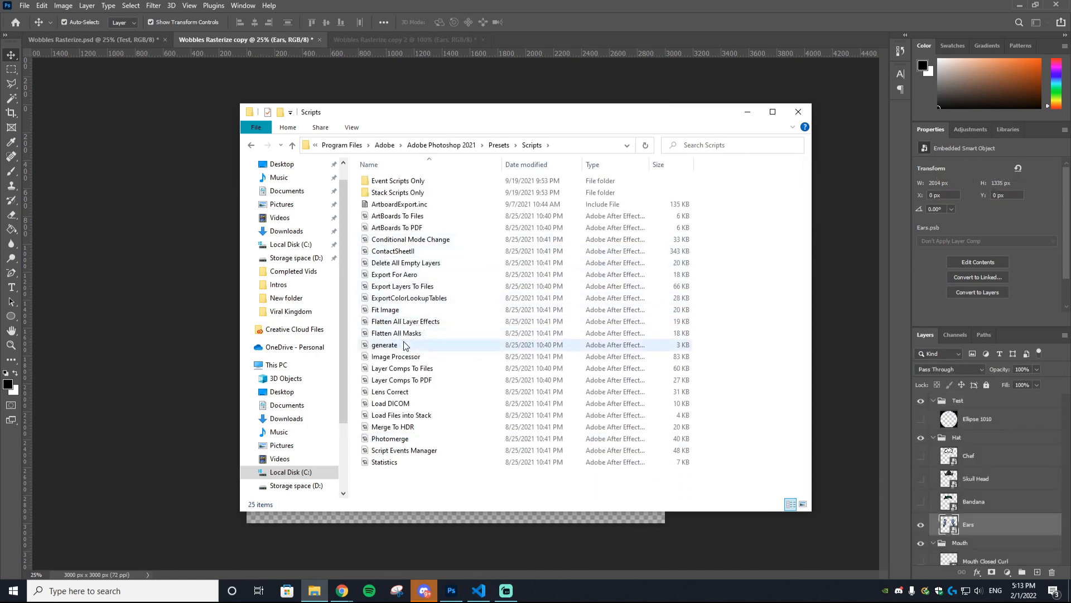
left_click(414, 287)
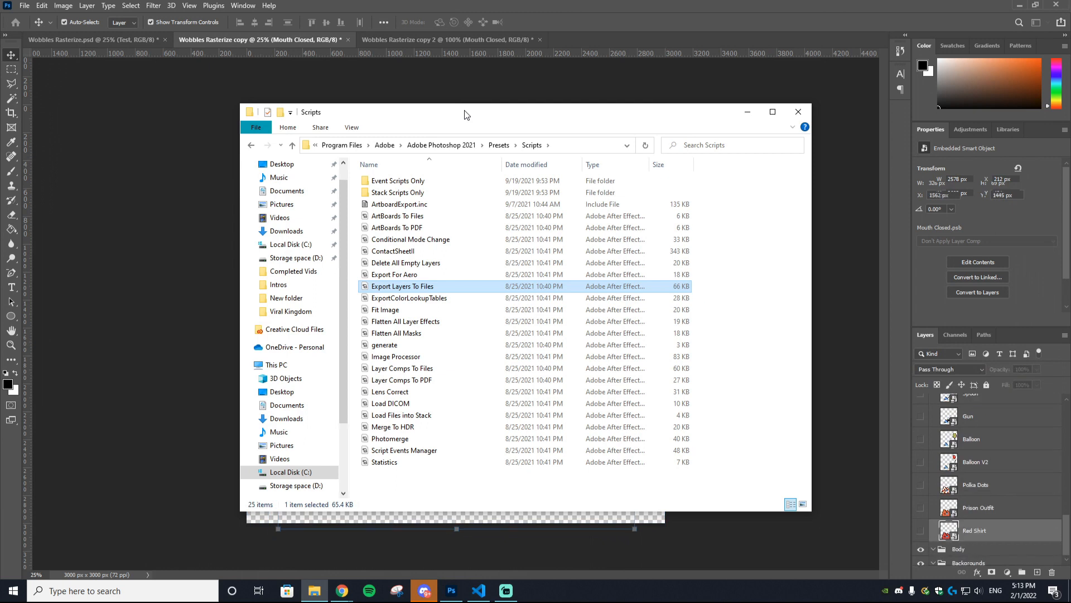
- Switch to Visual Studio Code and search Export Layers To Files.jsx for zeroSuppress
mouse_move(485, 594)
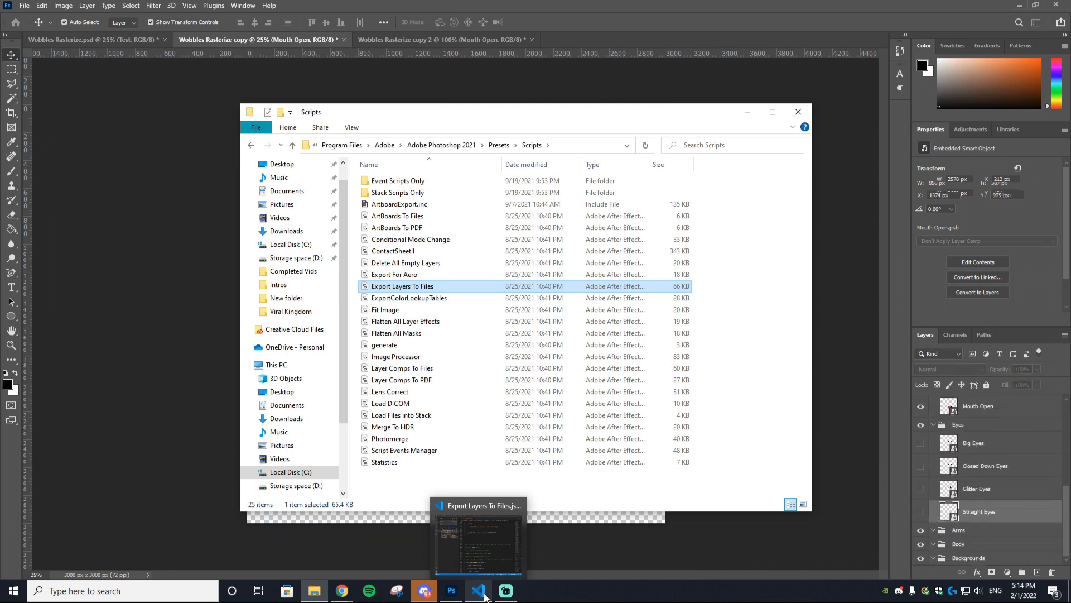
left_click(485, 596)
left_click_drag(507, 91, 477, 92)
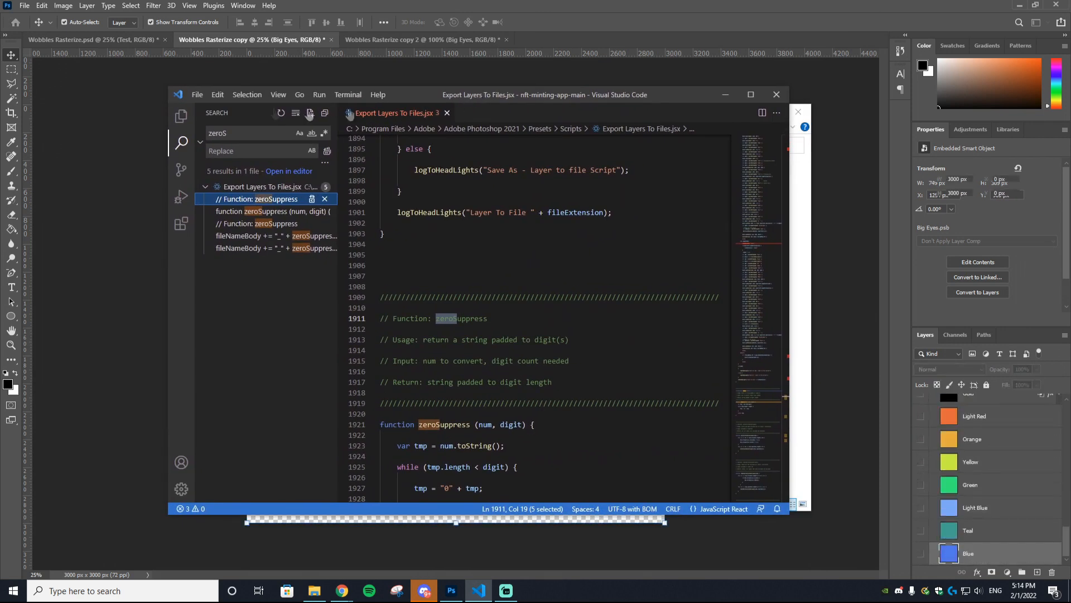
left_click(279, 95)
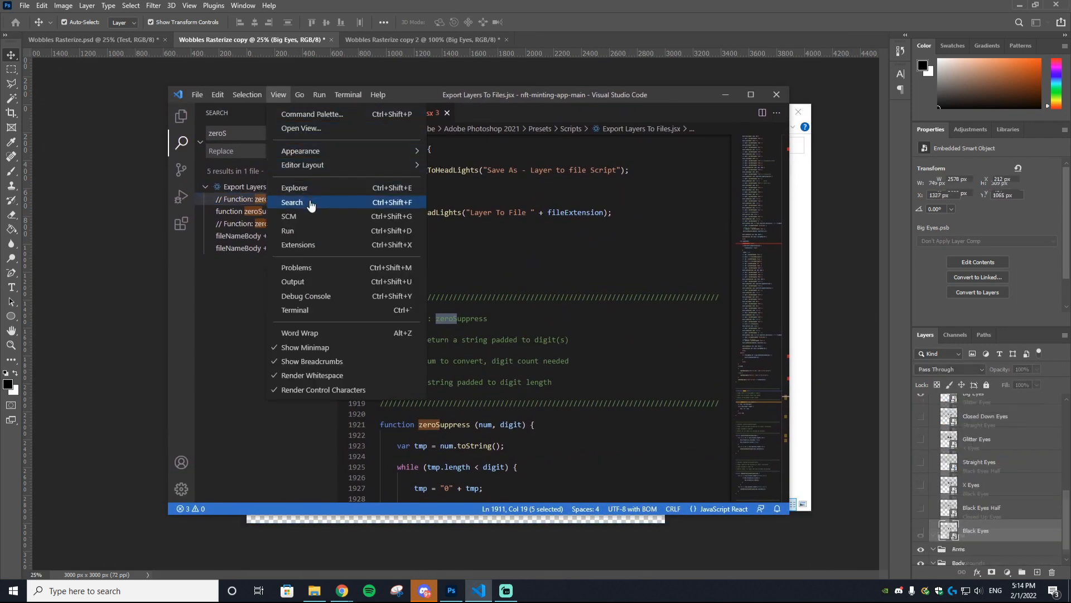
left_click(310, 203)
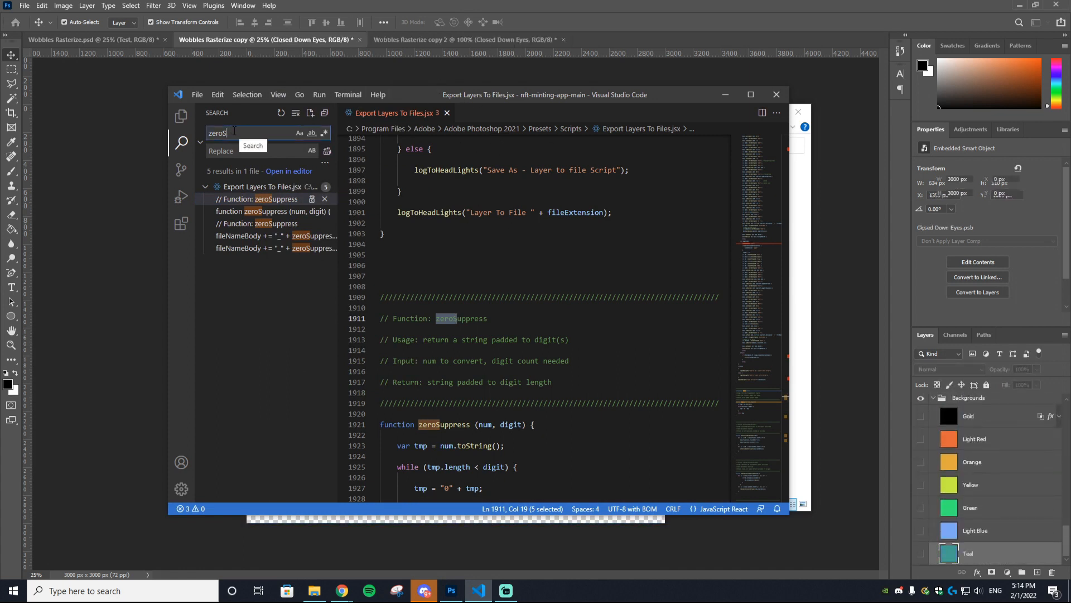
type("uppress")
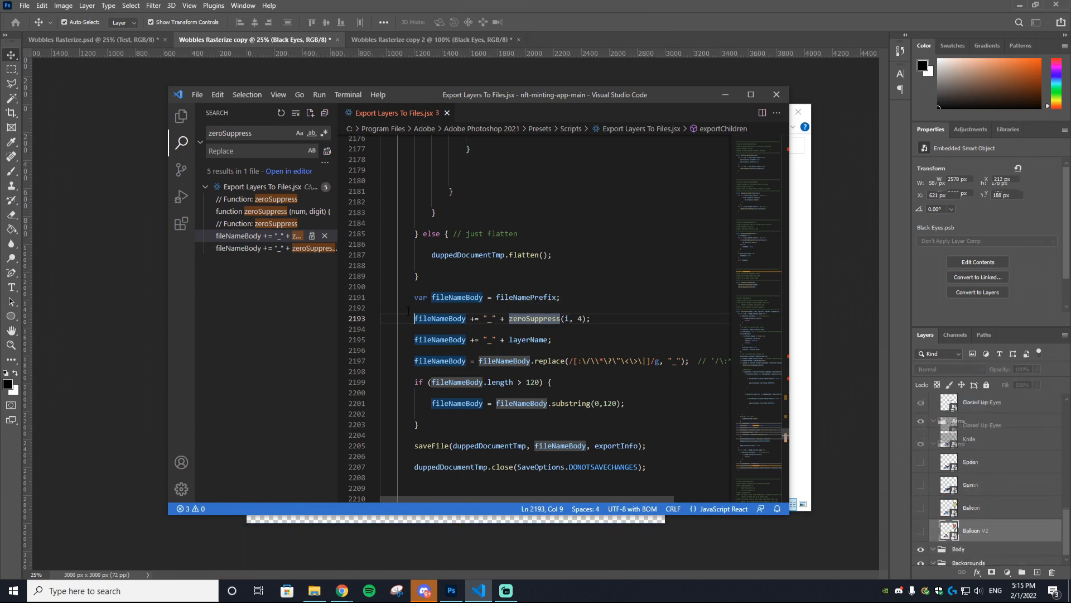
- Comment out the zeroSuppress(i, 4) line at 2193 and remove the "_" + prefix before layerName on line 2195
type("//")
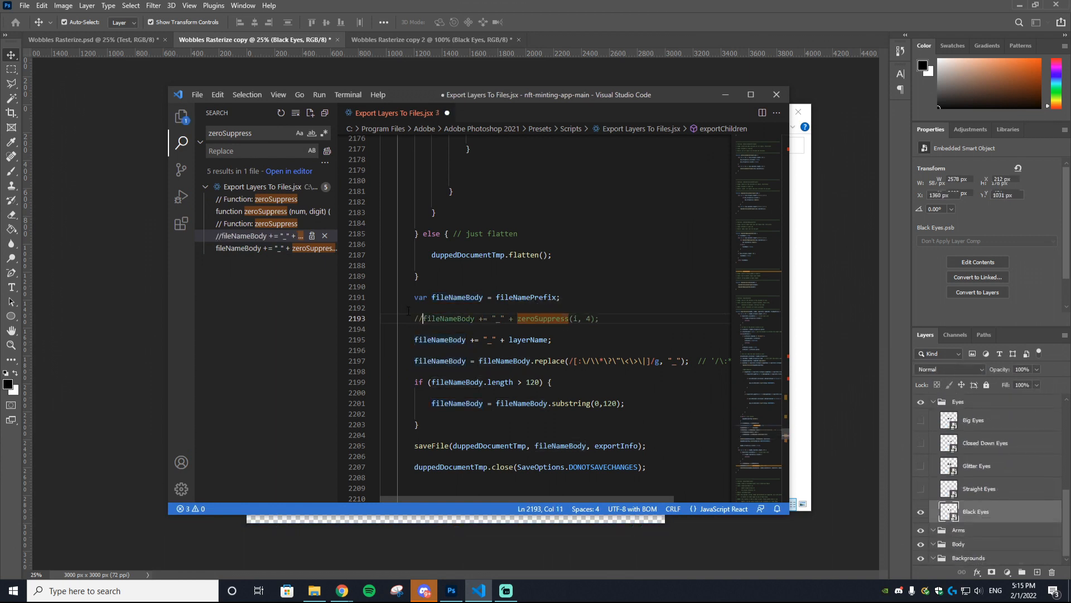
left_click(411, 318)
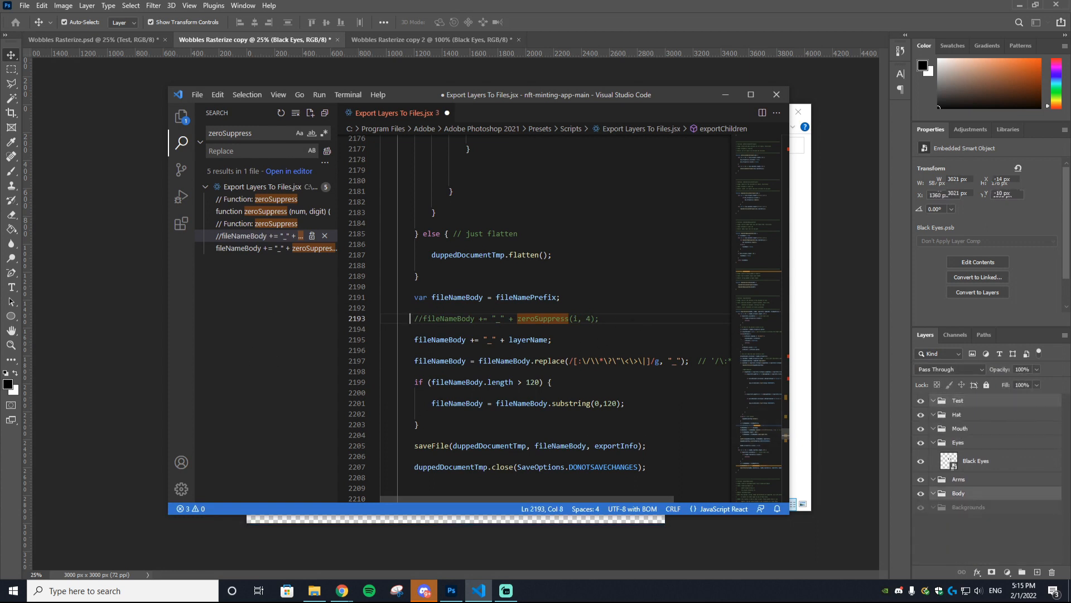
left_click(414, 339)
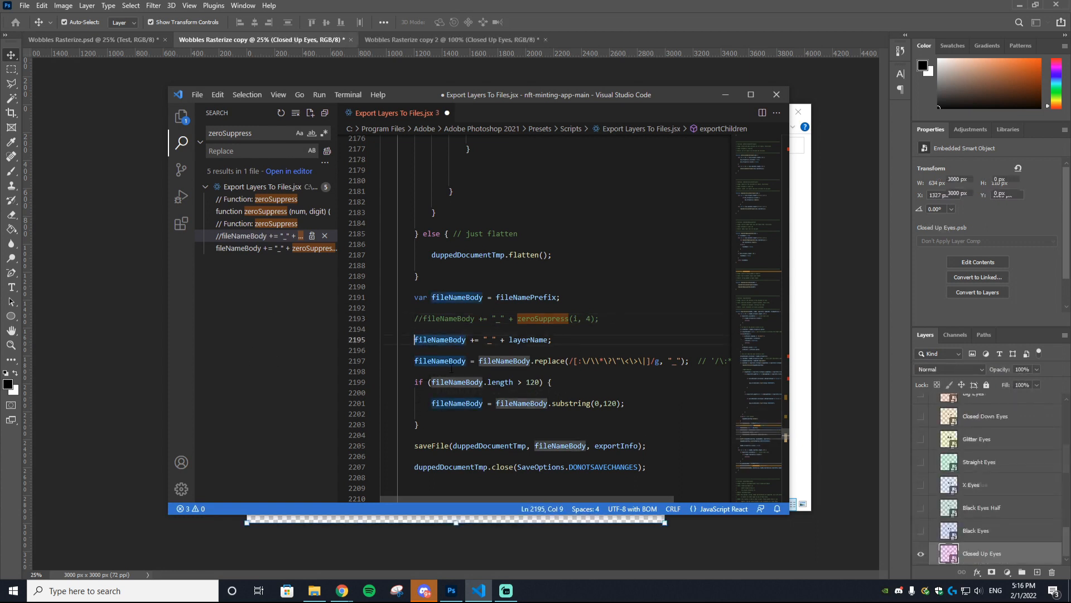
left_click_drag(483, 339, 496, 340)
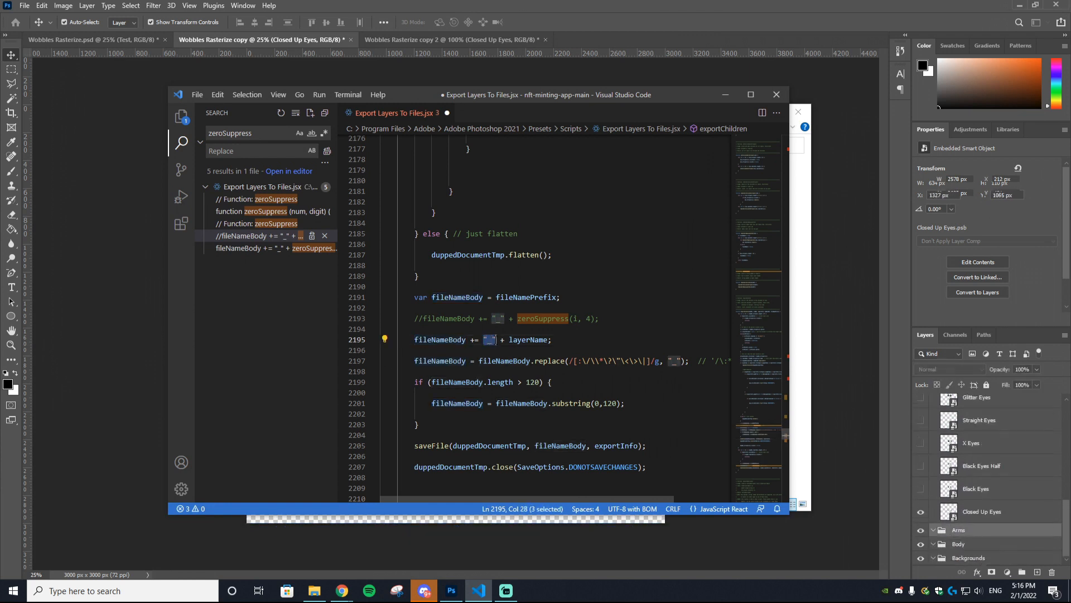
key("BackSpace")
key("BackSpace")
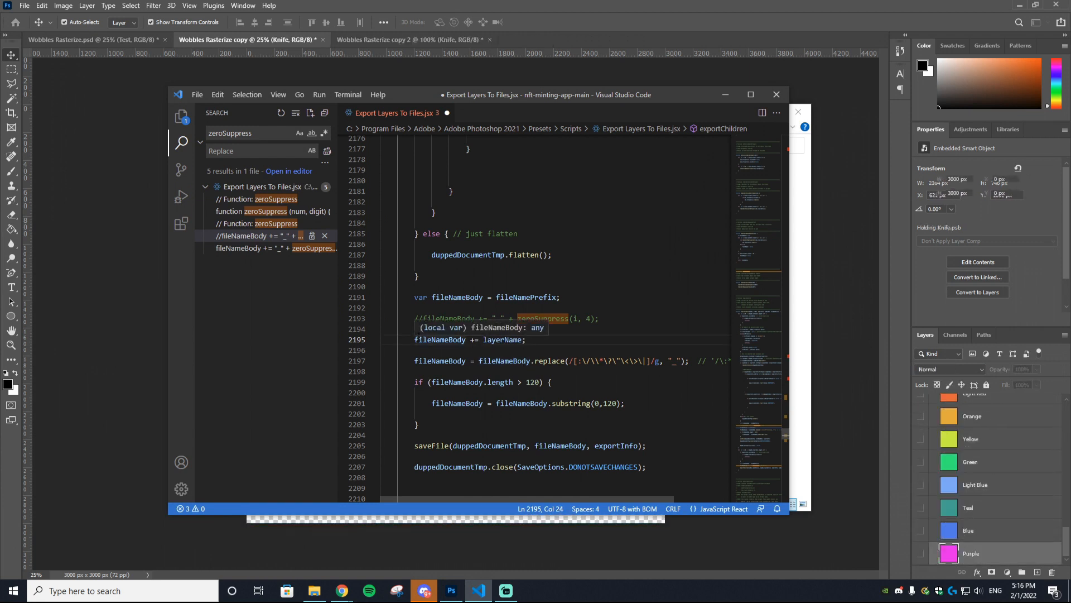
left_click(527, 342)
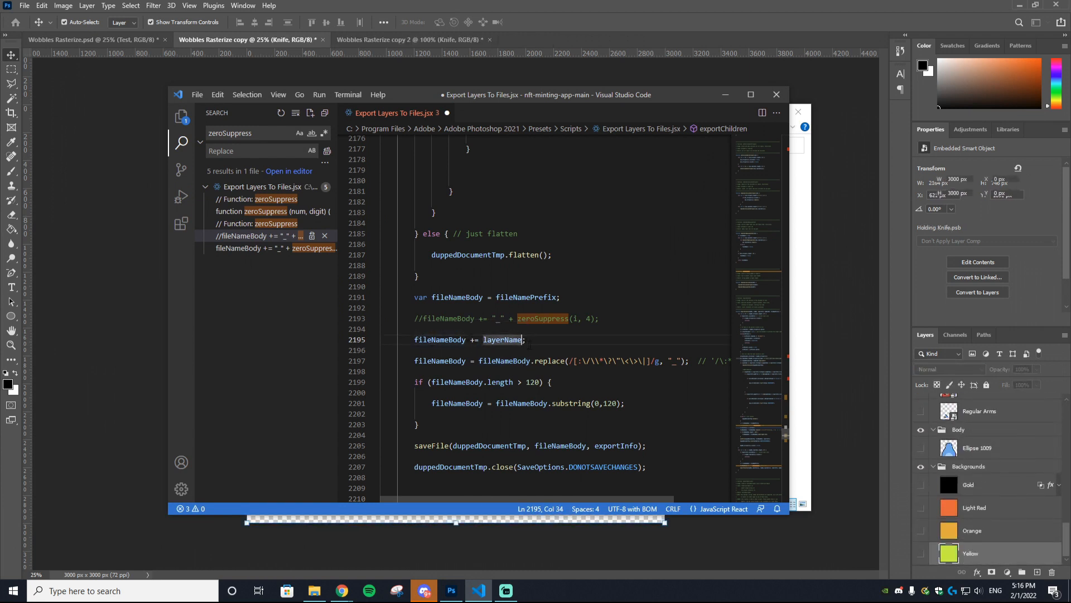
- Comment out the zeroSuppress line at 2229 and save the script with administrator rights
left_click(238, 249)
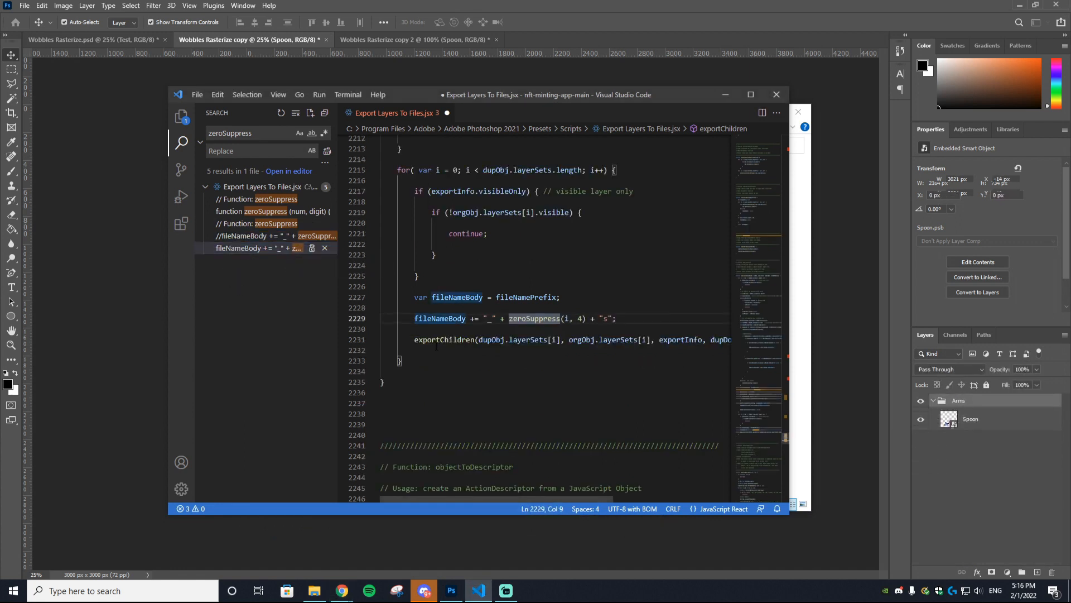
type("//")
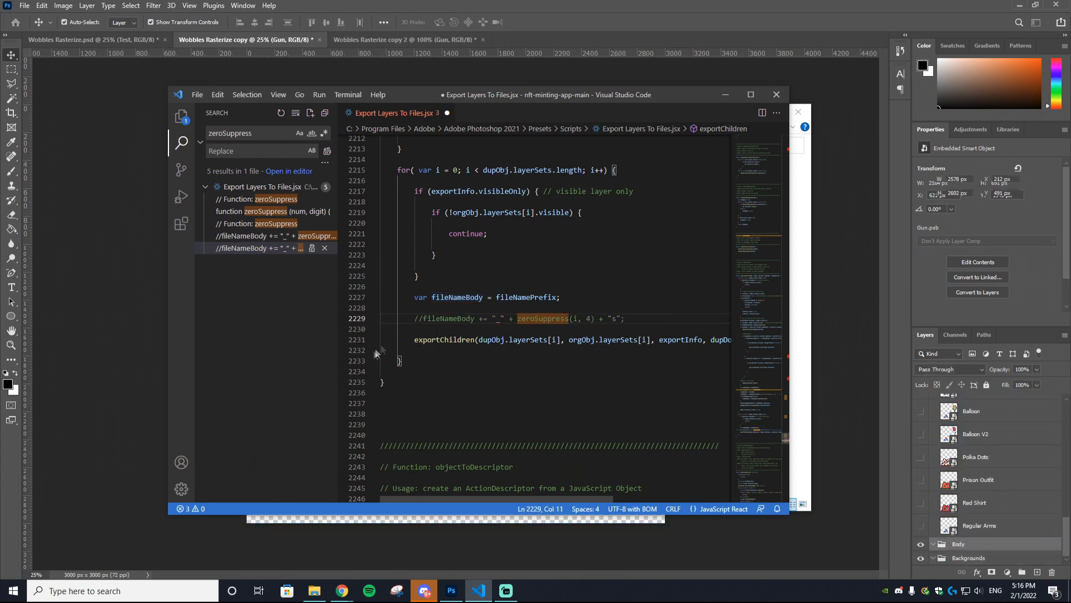
left_click(198, 99)
left_click(213, 263)
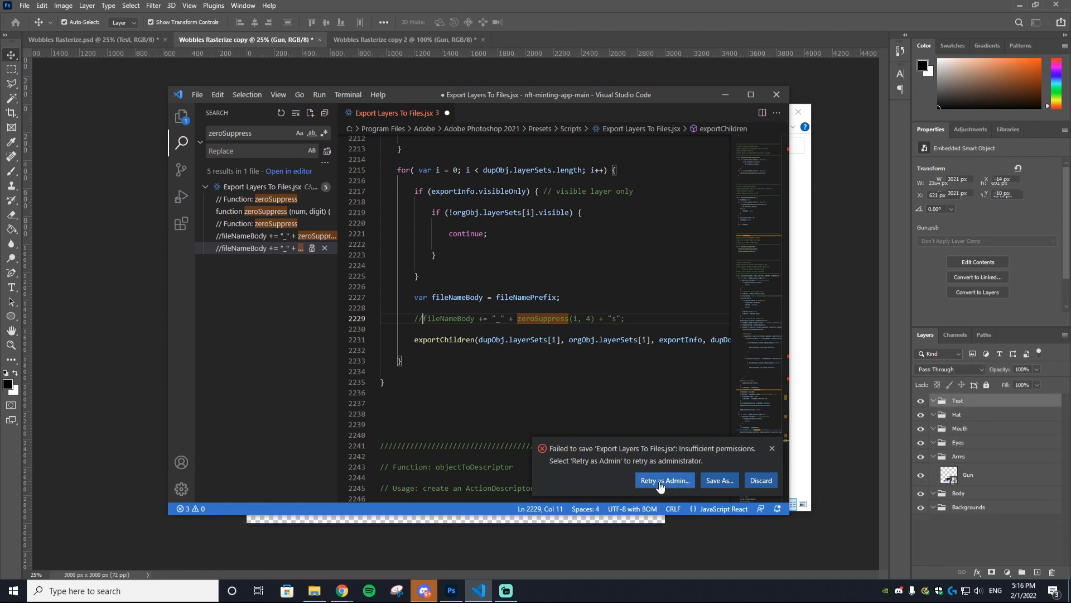
left_click(687, 474)
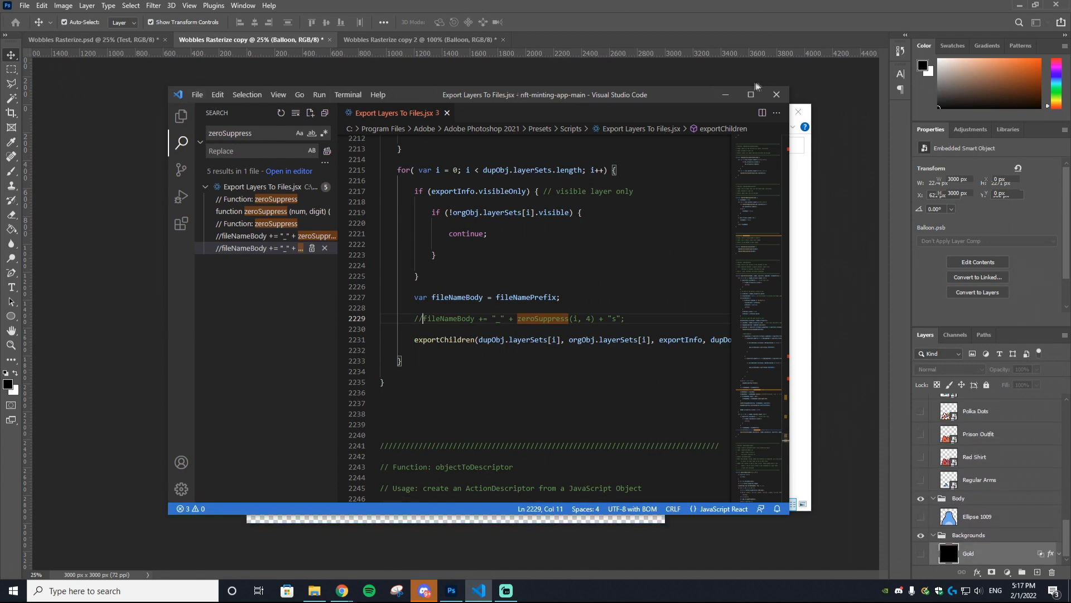
- Close the code editor and open the YT Tut folder inside Pictures in File Explorer
left_click(776, 94)
left_click(282, 445)
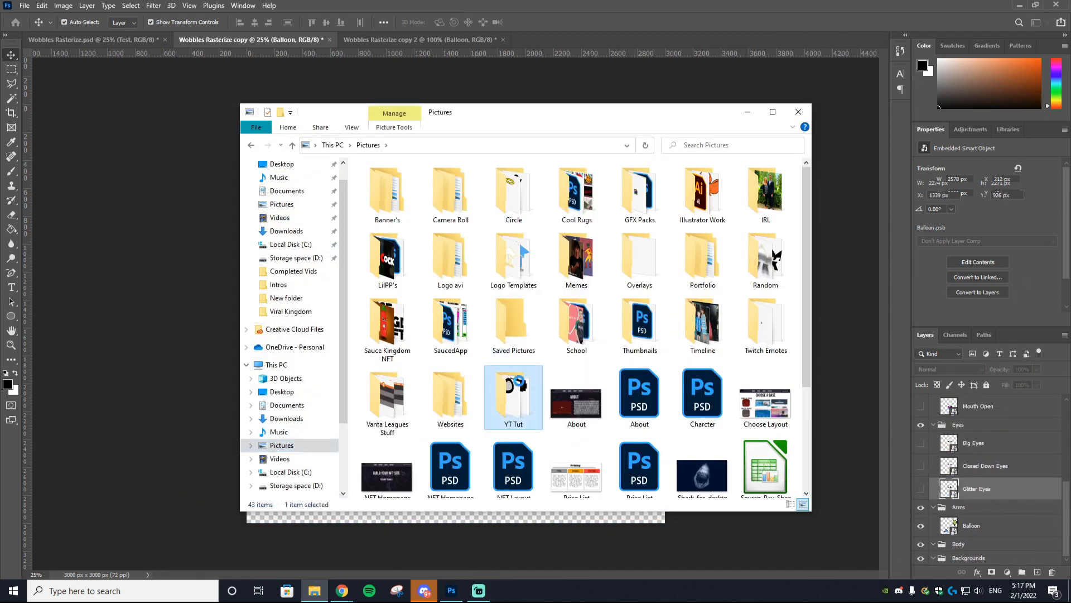
double_click(515, 391)
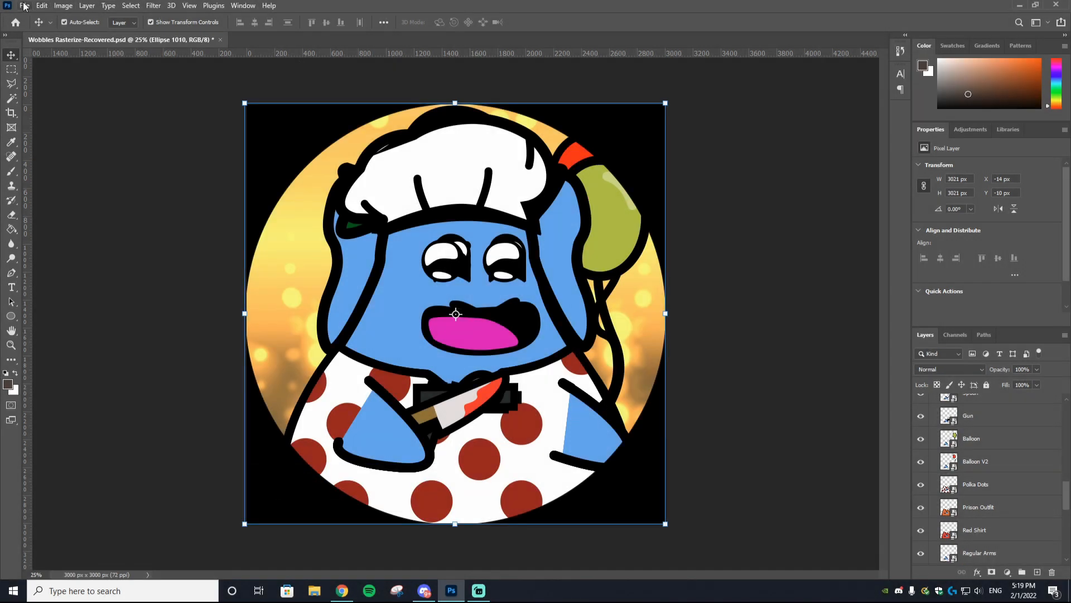
- Start a Layers to Files export of the Wobbles Rasterize-Recovered document in Photoshop with D:\Pictures\NFT as the destination
left_click(24, 7)
mouse_move(78, 169)
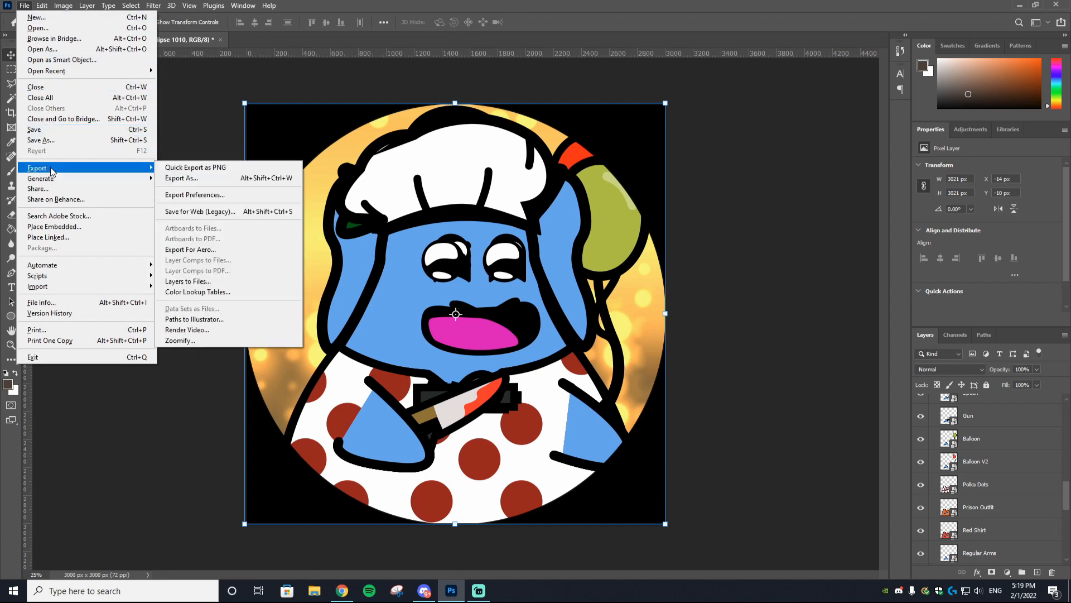
left_click(188, 282)
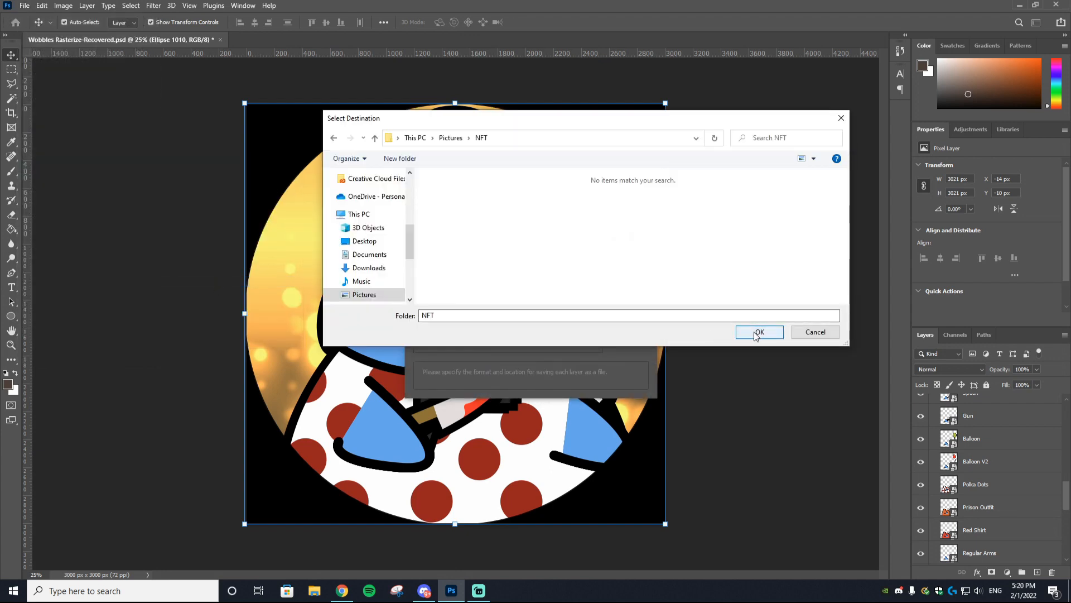
left_click(757, 334)
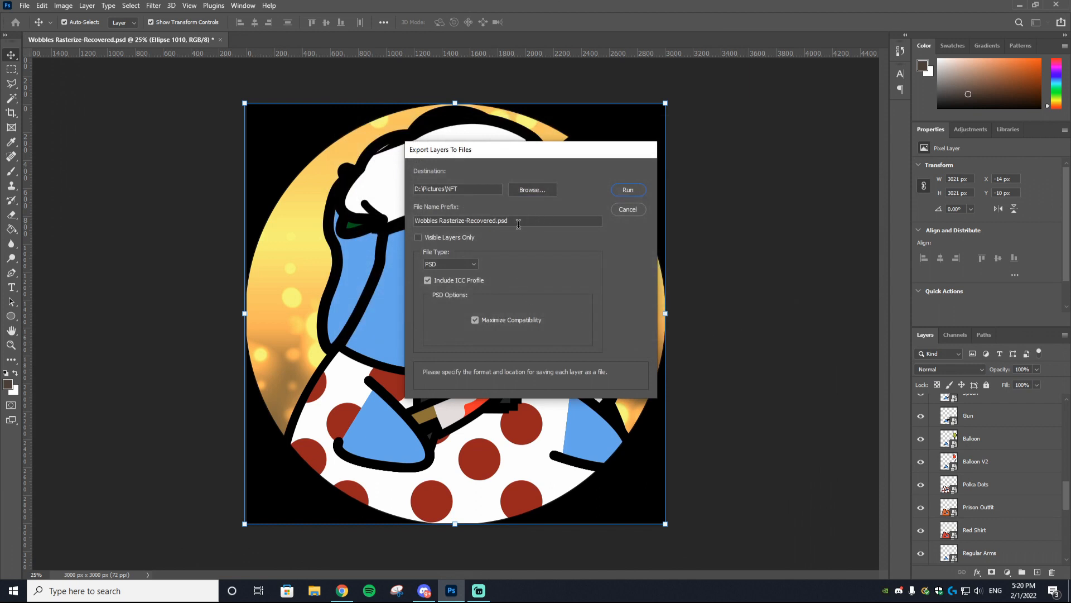
- Set the export file type to PNG-24 and turn off layer trimming
left_click(449, 264)
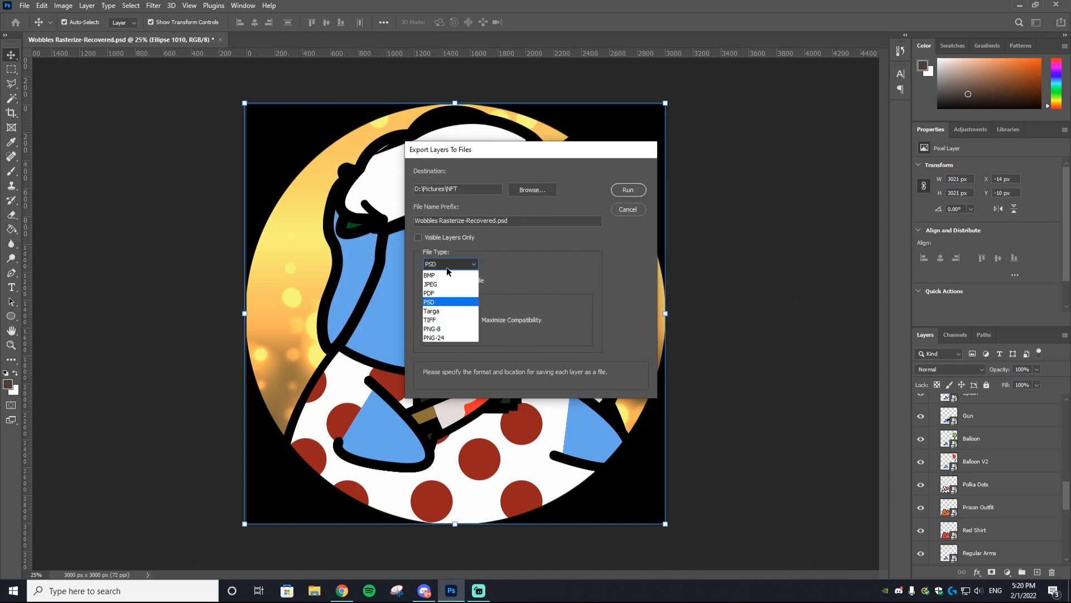
left_click(436, 338)
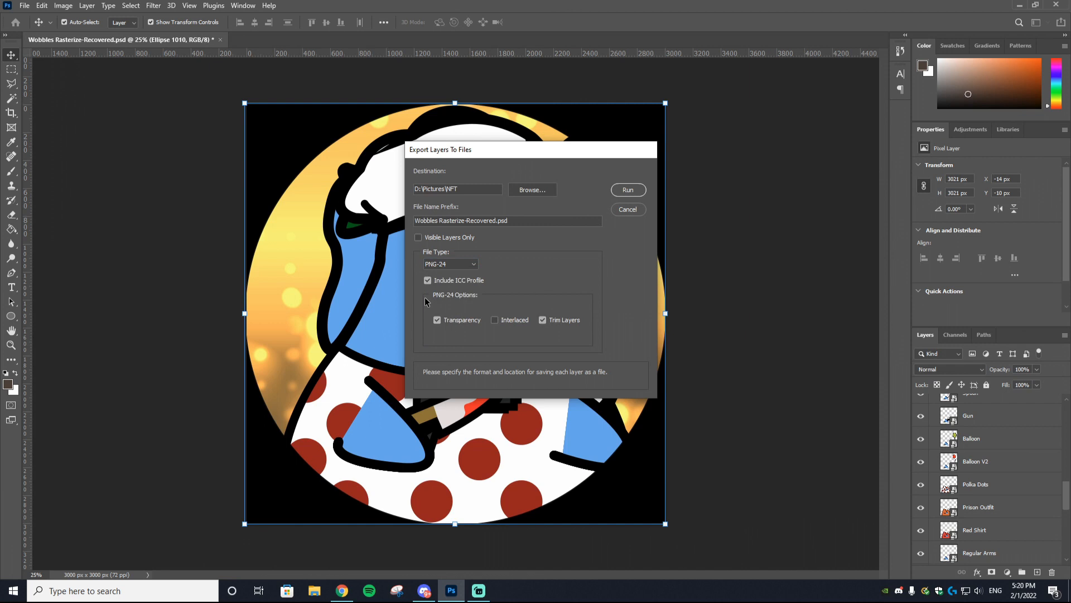
left_click(542, 321)
left_click_drag(505, 148, 787, 138)
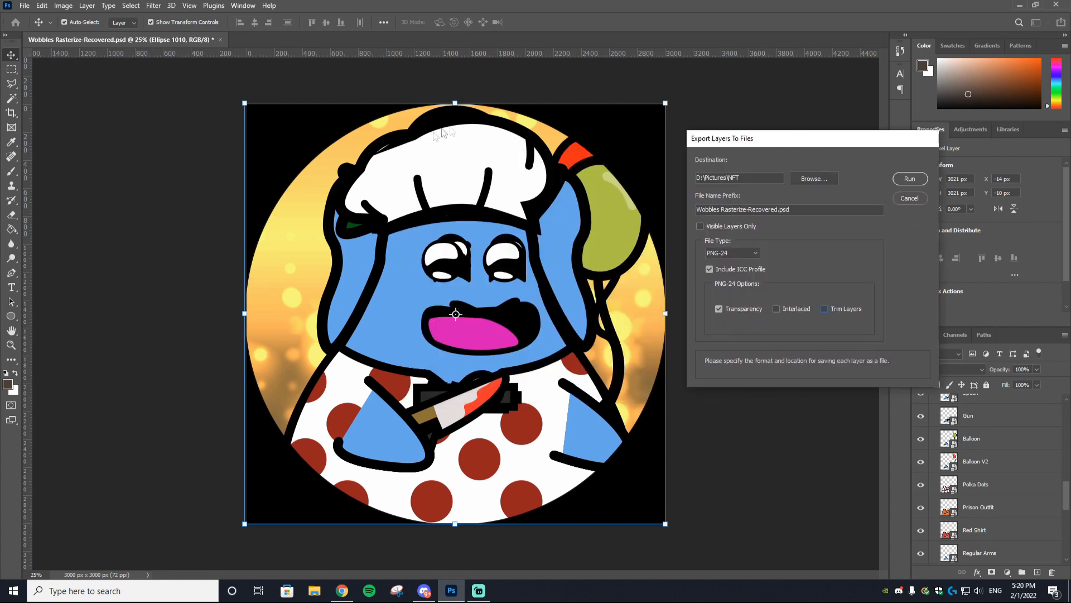
left_click_drag(801, 144, 479, 161)
- Clear the file name prefix, limit the export to visible layers only and run it
left_click_drag(483, 227, 339, 231)
key("BackSpace")
left_click(394, 245)
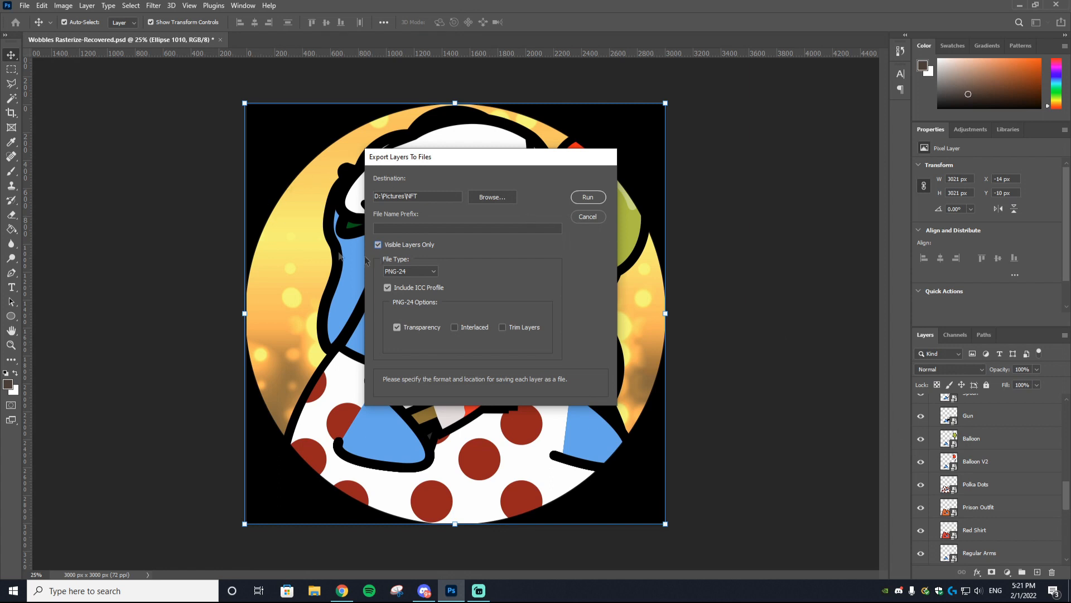
left_click(377, 245)
left_click(379, 246)
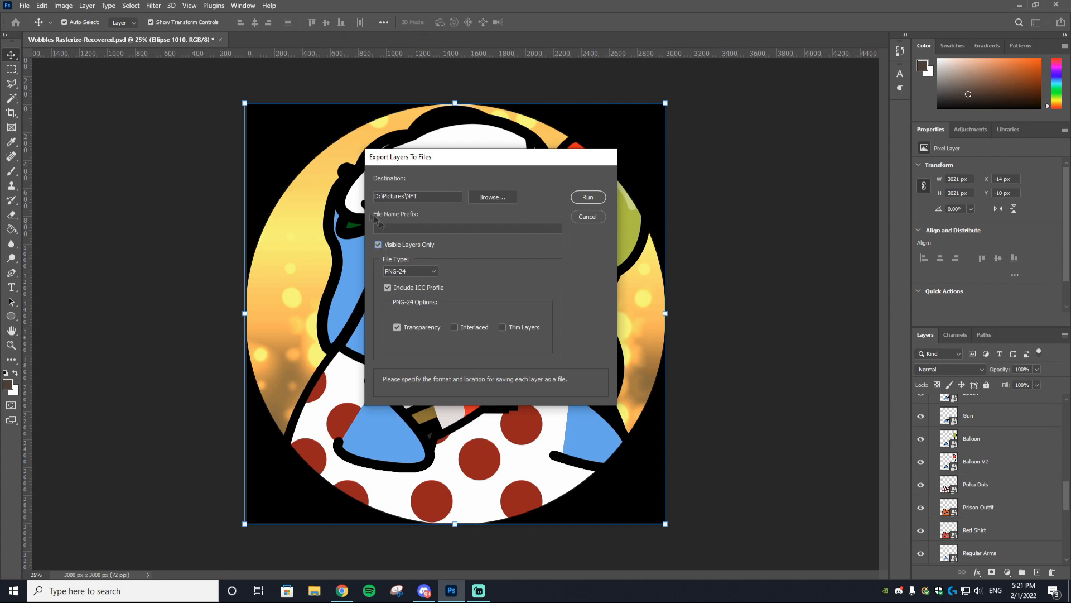
left_click(588, 198)
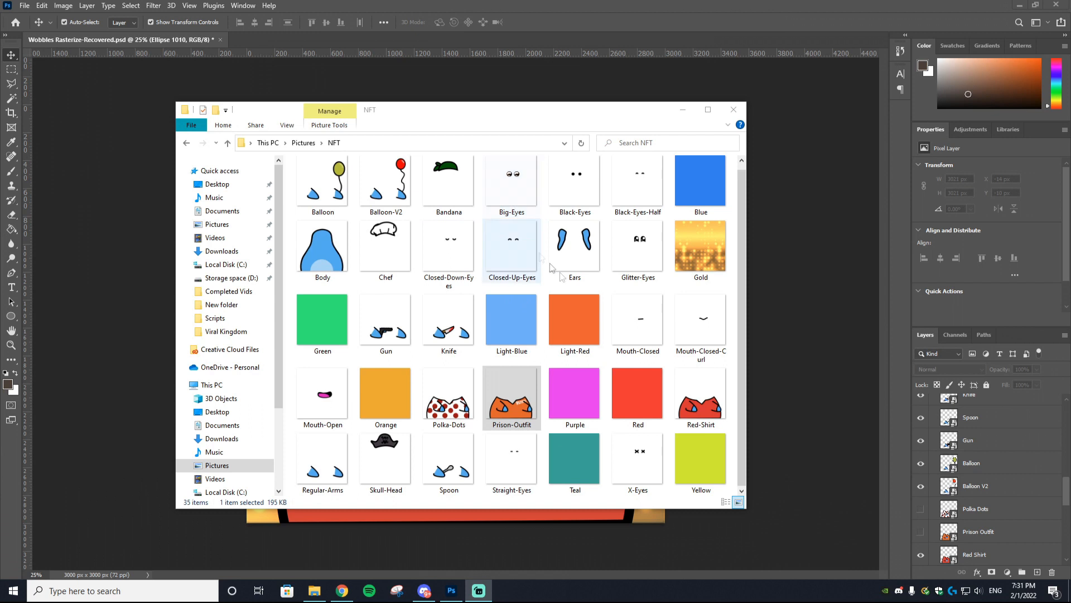
scroll(574, 251, "up", 1)
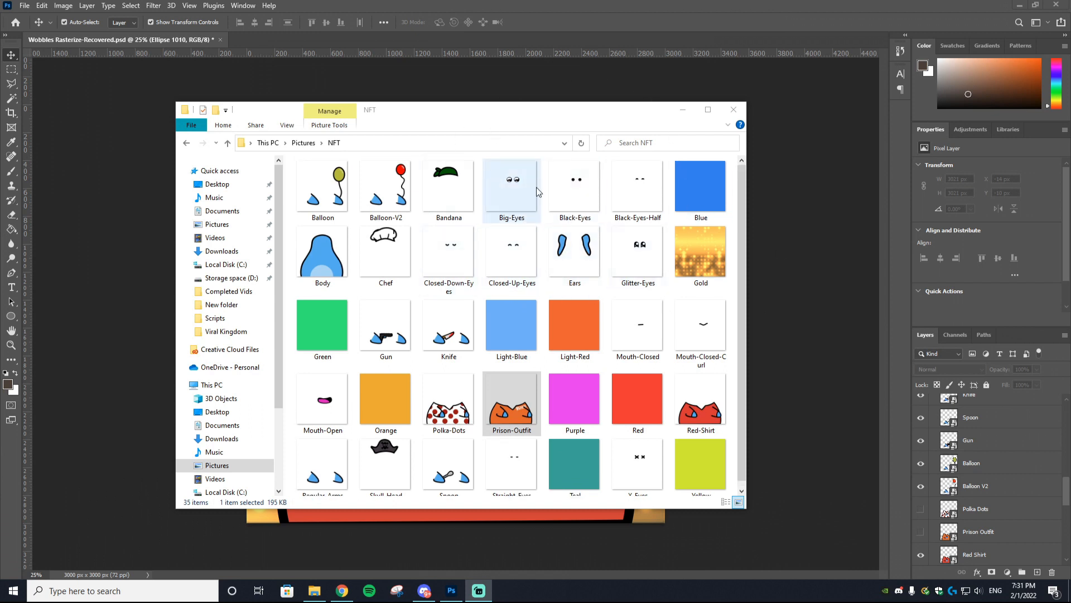
scroll(400, 268, "down", 1)
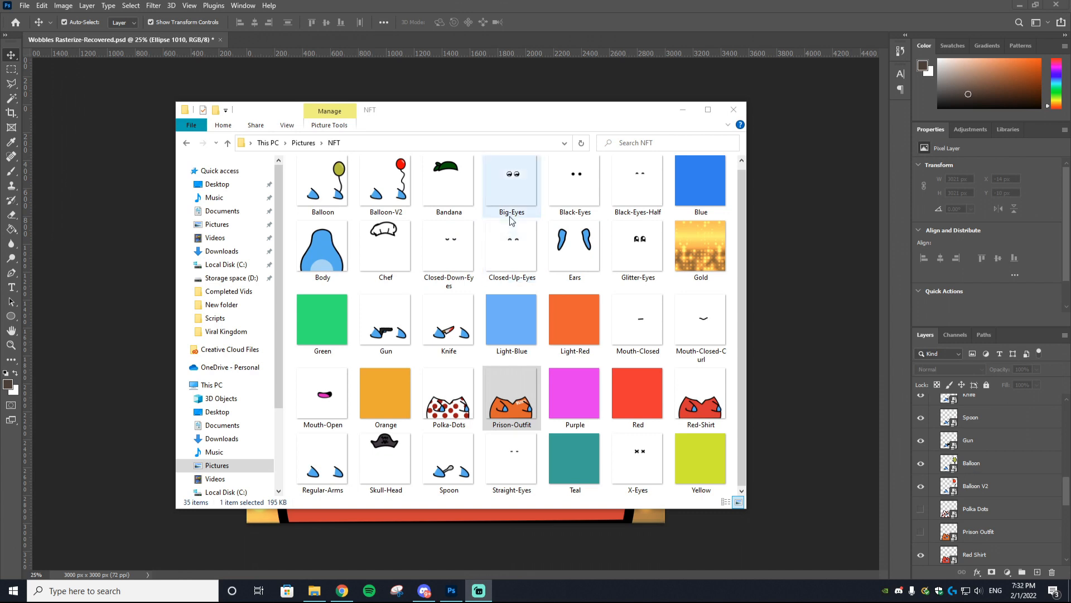
left_click(493, 310)
right_click(494, 307)
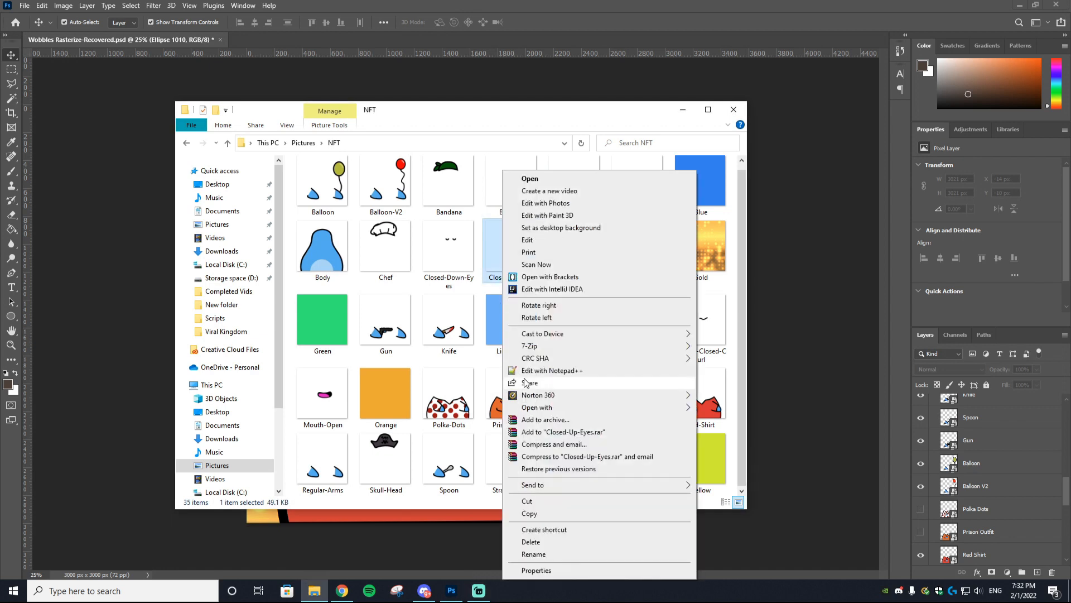
left_click(489, 303)
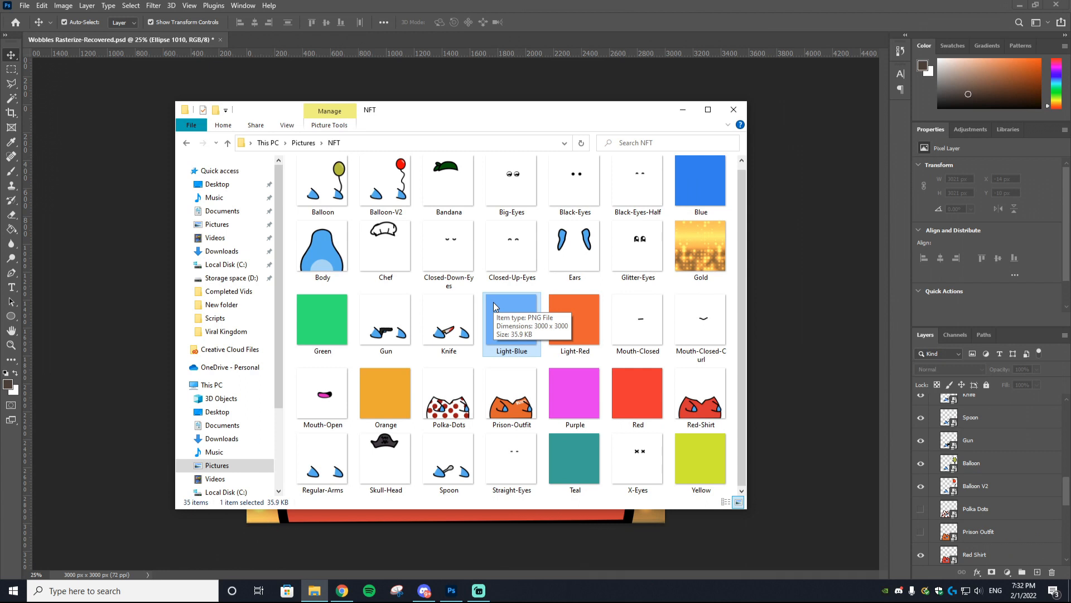
- Create a new folder named Background inside the NFT folder
right_click(732, 217)
mouse_move(760, 392)
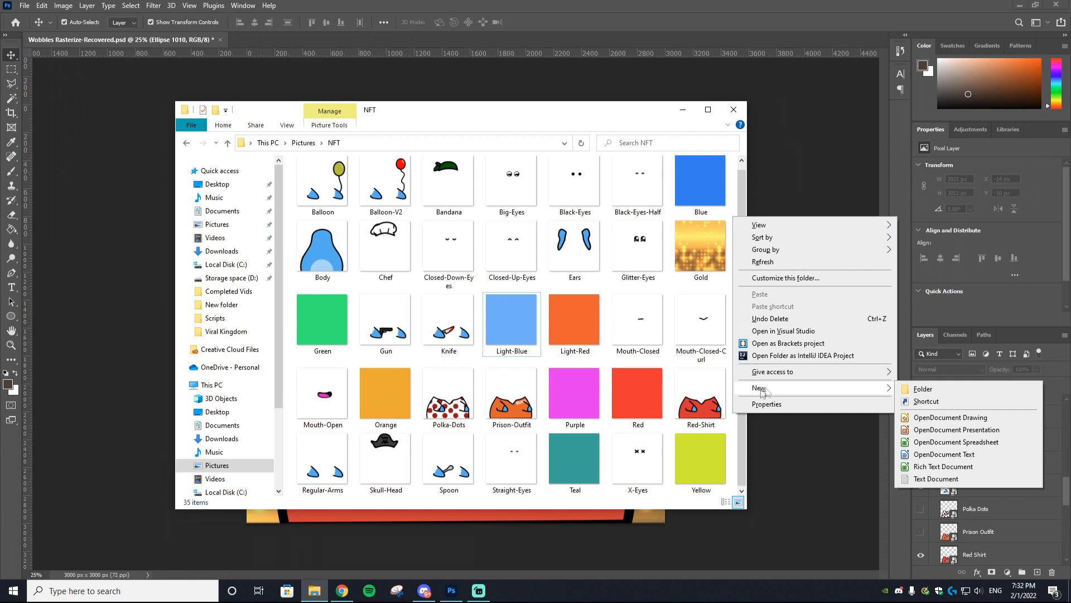
left_click(923, 389)
key("BackSpace")
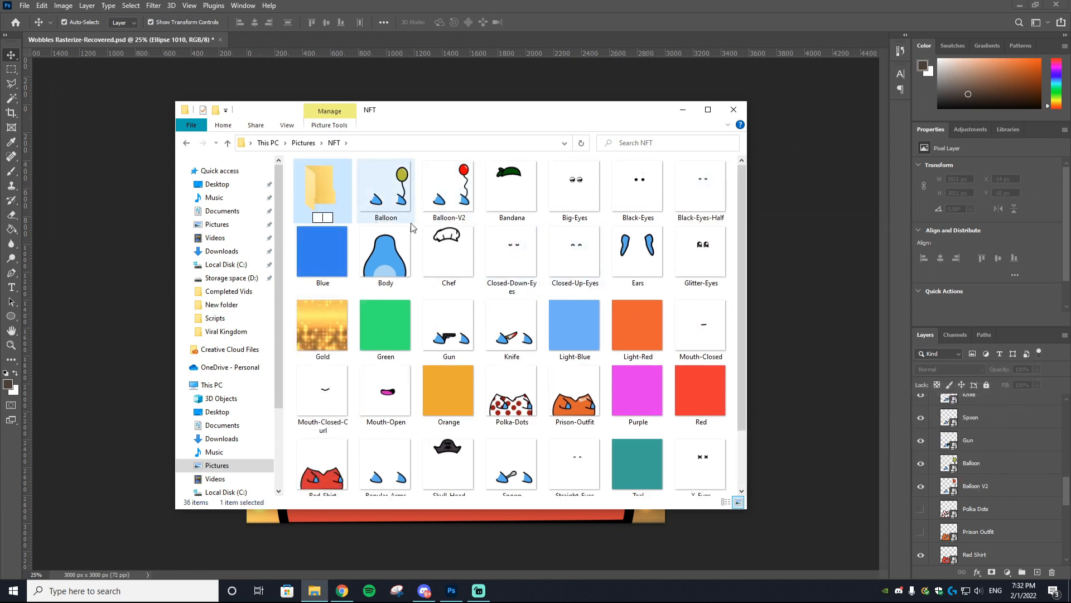
- Move the Blue, Gold, Green, Light-Blue, Light-Red, Orange, Purple, Red, Teal and Yellow images into the Background folder
left_click(335, 329, "ctrl")
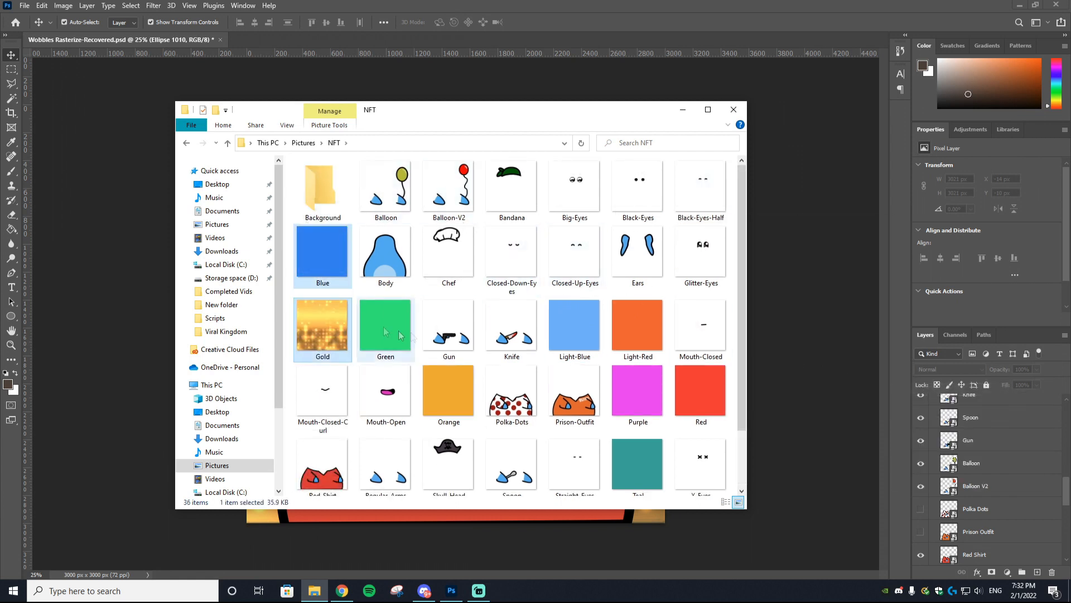
left_click(400, 328, "ctrl")
left_click(450, 389, "ctrl")
left_click(578, 337, "ctrl")
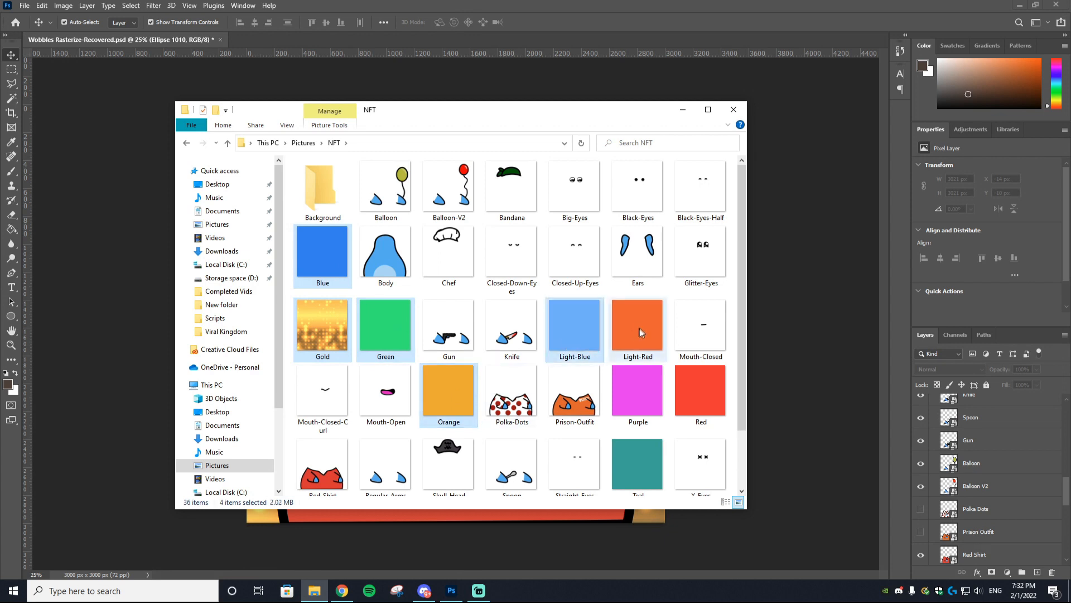
left_click(642, 333, "ctrl")
left_click(641, 402, "ctrl")
left_click(701, 393, "ctrl")
left_click(638, 466, "ctrl")
left_click_drag(643, 342, 333, 170)
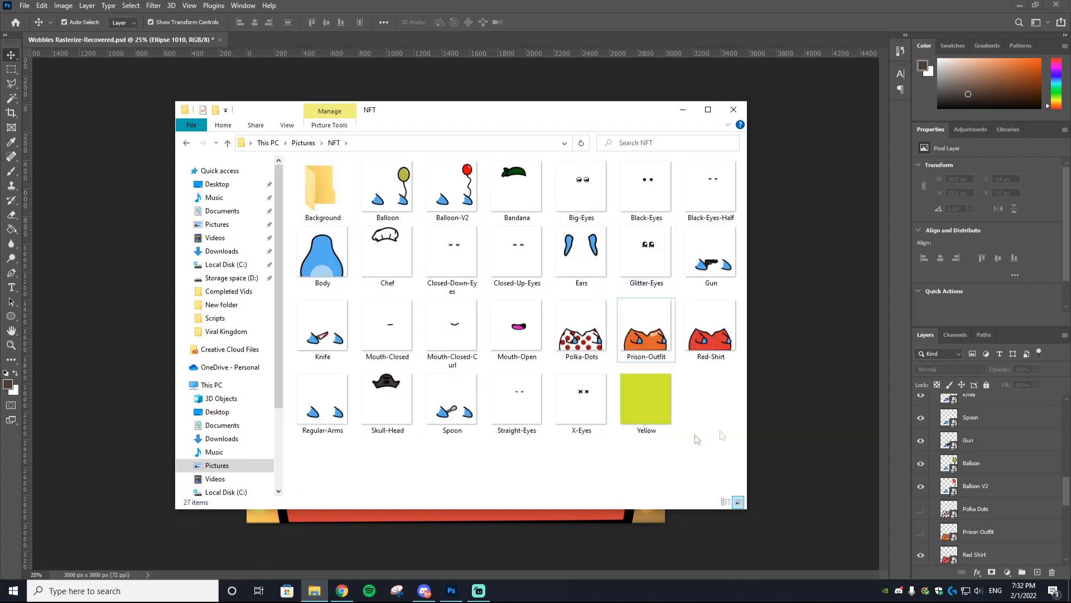
right_click(697, 413)
left_click_drag(645, 395, 322, 187)
right_click(683, 424)
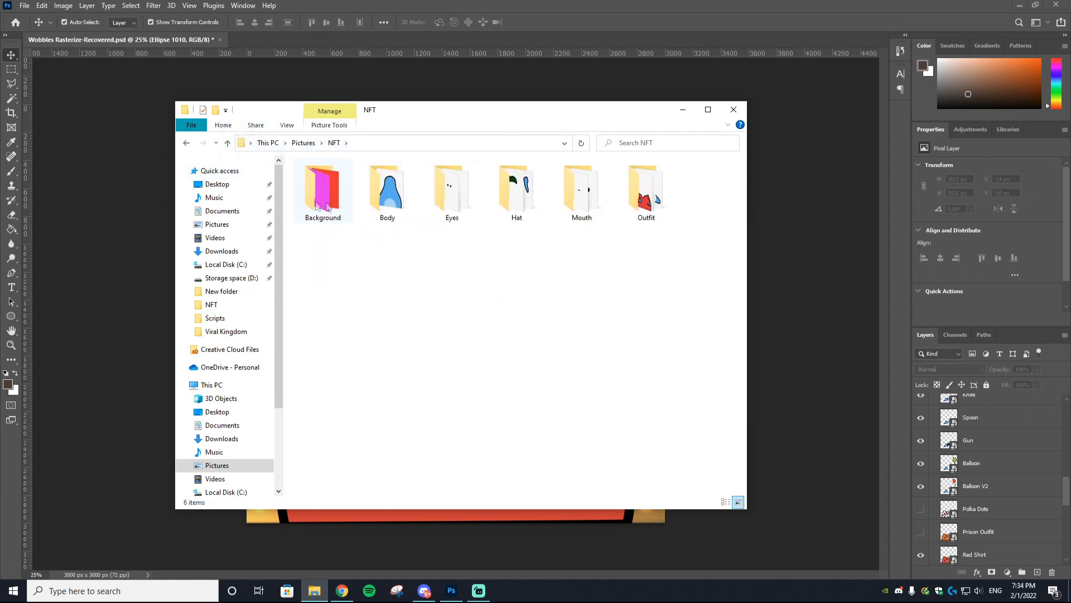
- Check the contents of the Background and Hat folders and return to the NFT folder
left_click(315, 202)
double_click(315, 202)
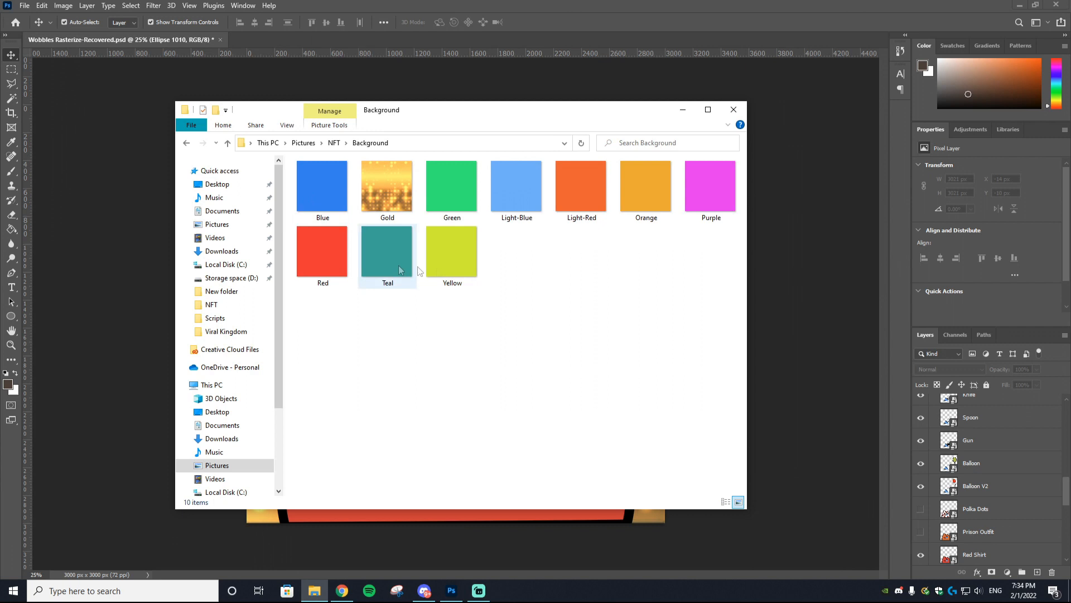
left_click(334, 143)
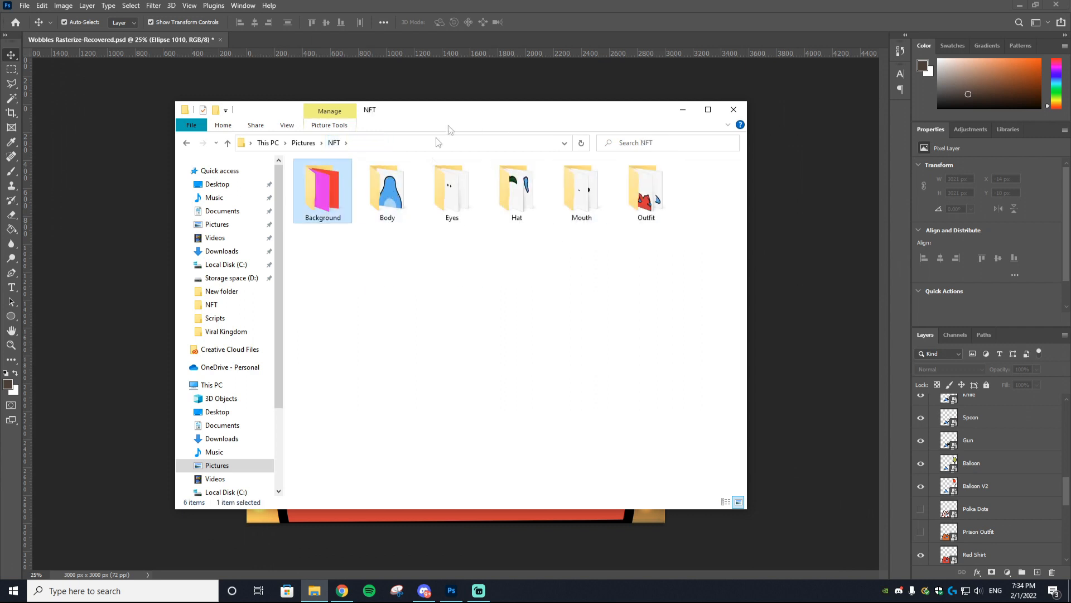
double_click(531, 199)
left_click(333, 143)
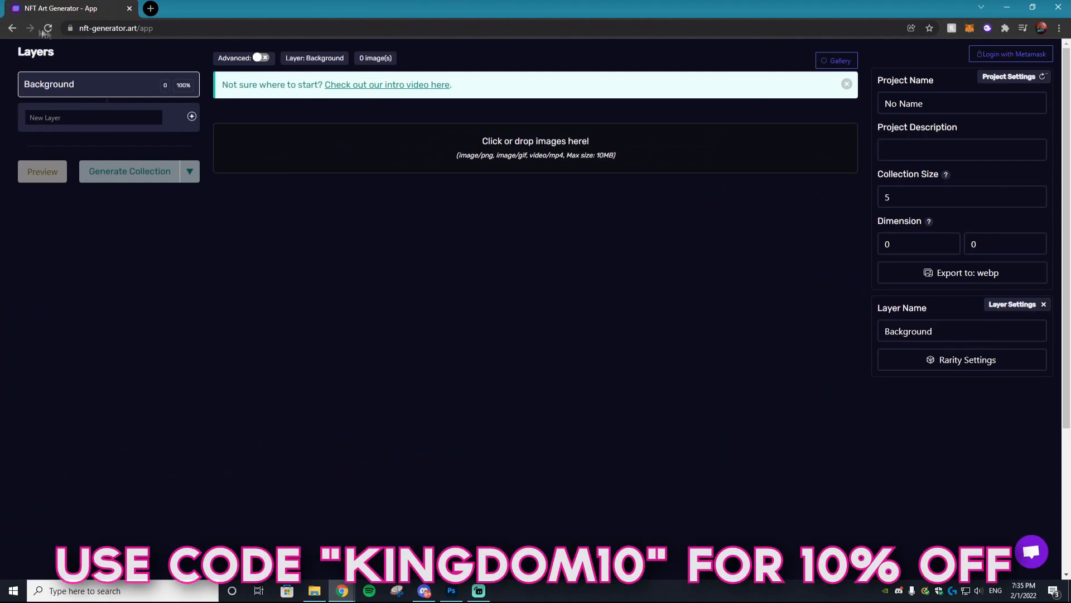
- View the NFT Art Generator home page and reopen the generator app from it
left_click(17, 28)
scroll(133, 163, "up", 10)
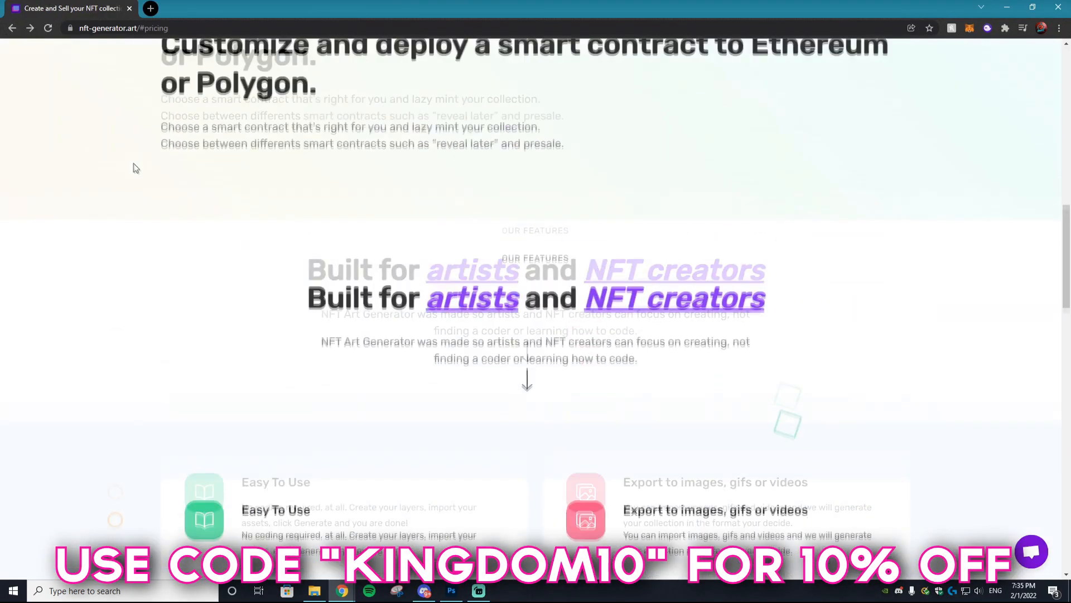
scroll(158, 124, "up", 10)
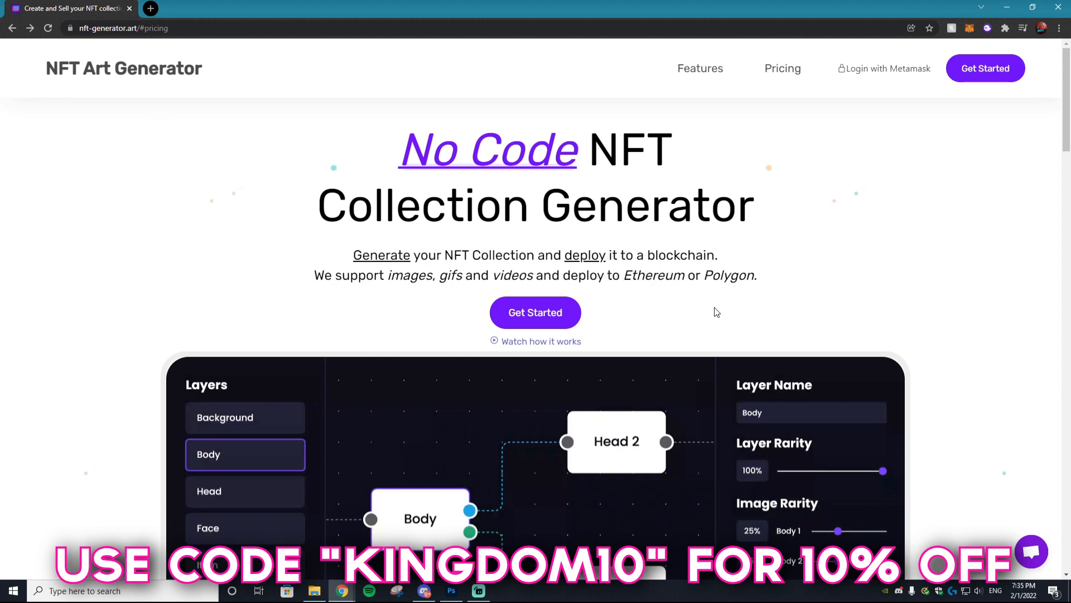
left_click(528, 312)
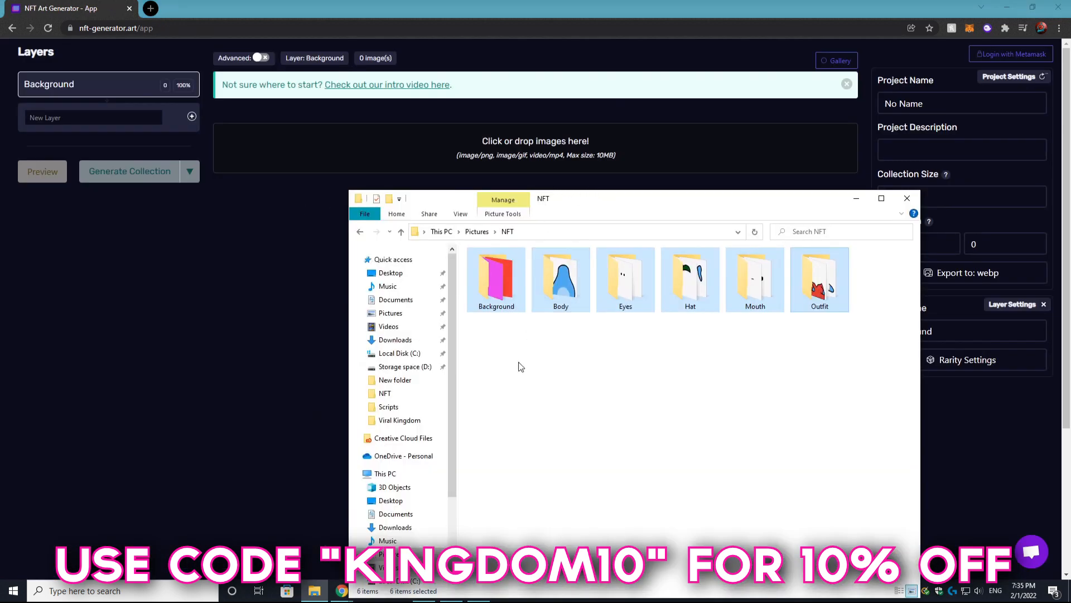
left_click_drag(513, 356, 868, 250)
left_click_drag(820, 279, 608, 162)
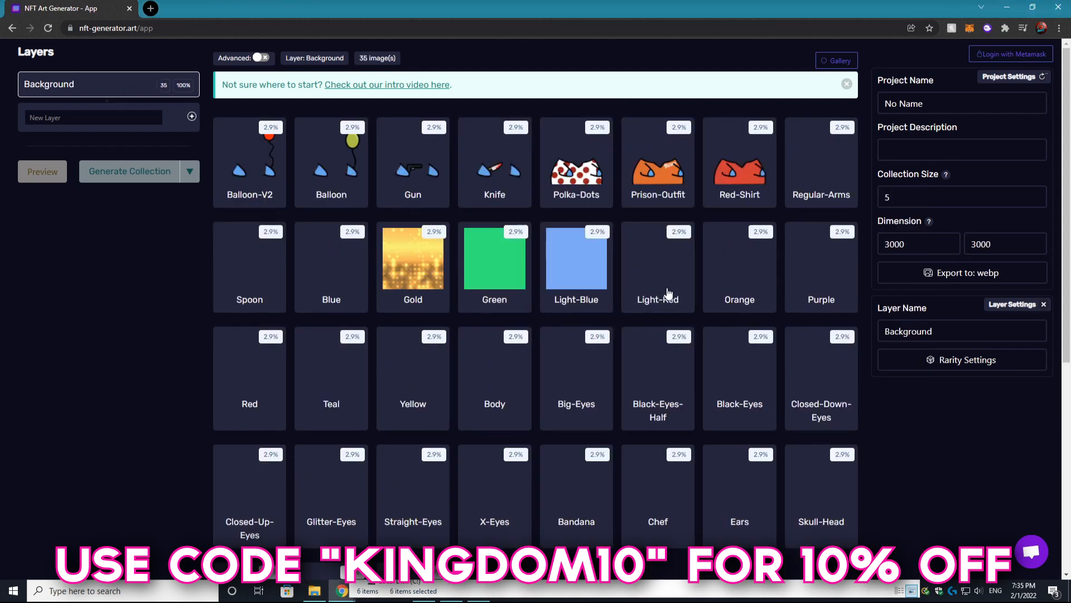
scroll(668, 292, "down", 2)
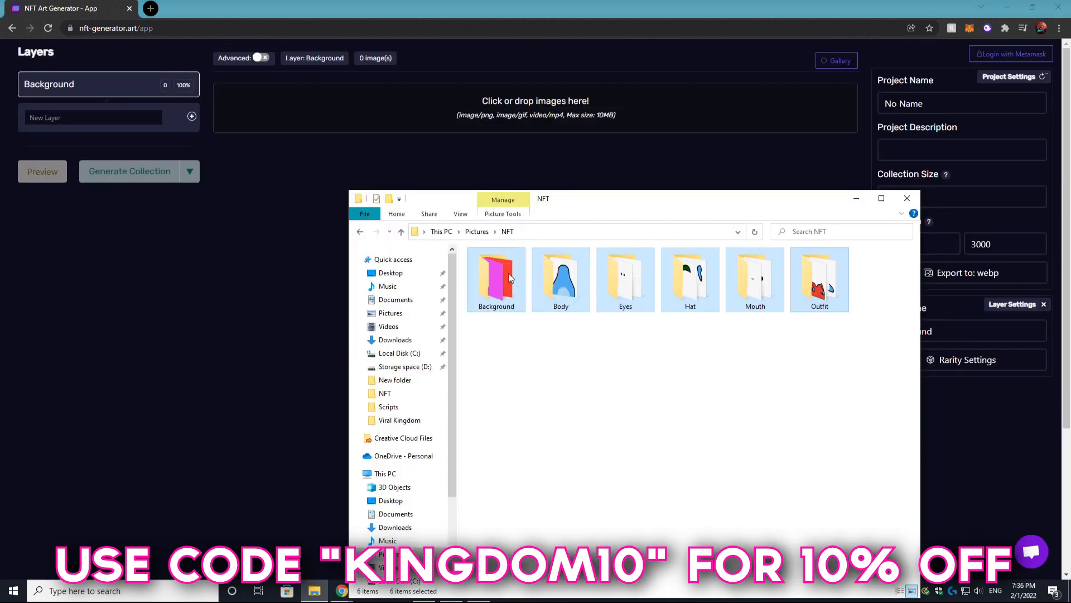
- Upload only the Background folder from the NFT folder into the generator's Background layer
left_click(502, 276)
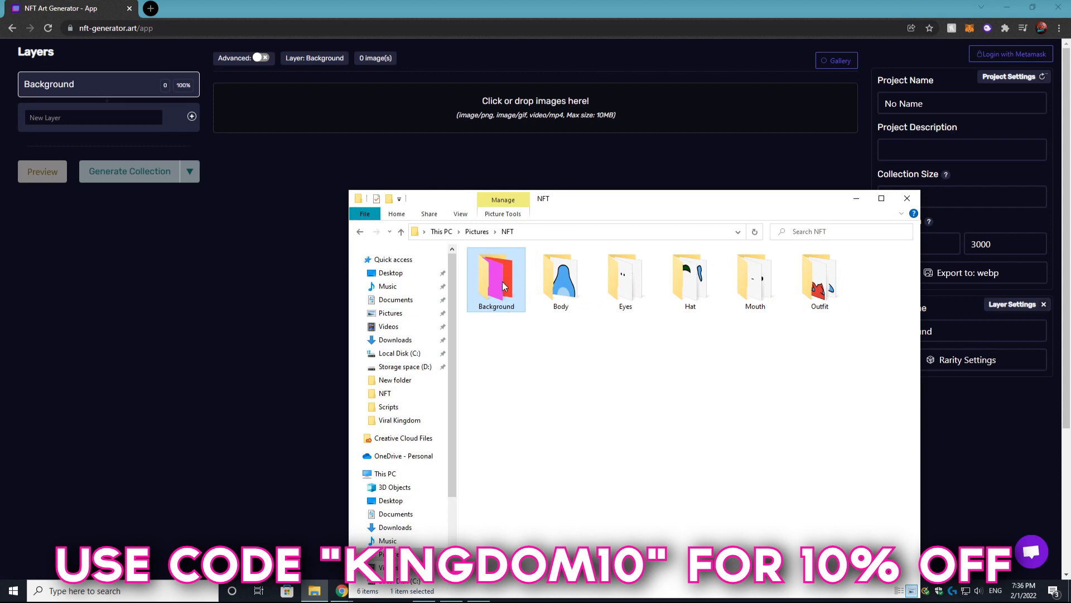
left_click_drag(499, 273, 558, 120)
- Add a new layer named Base and upload the Body folder into it
left_click(108, 119)
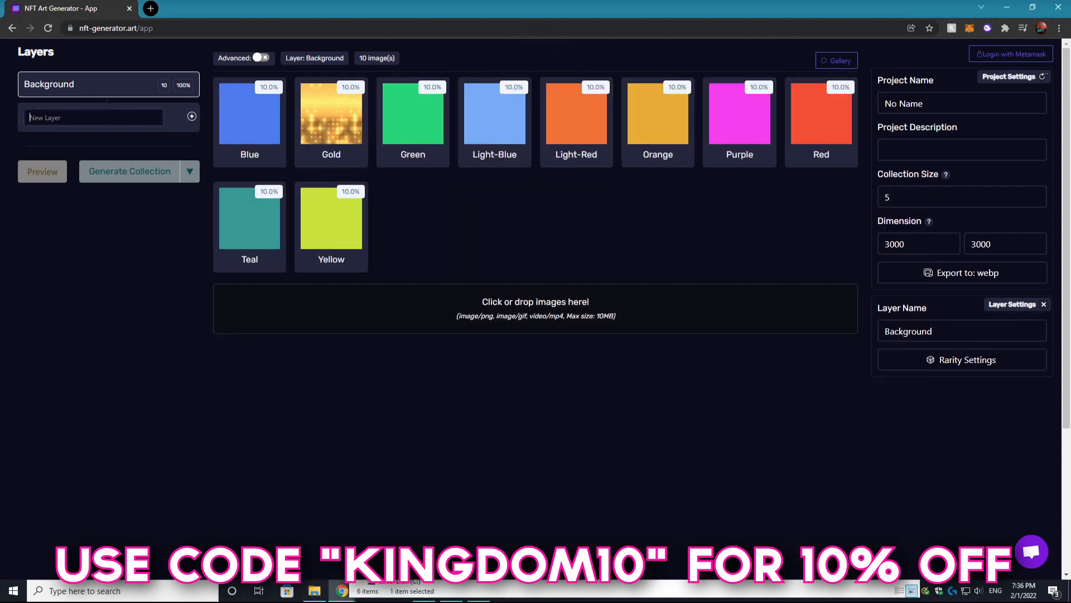
left_click(108, 119)
type("Base")
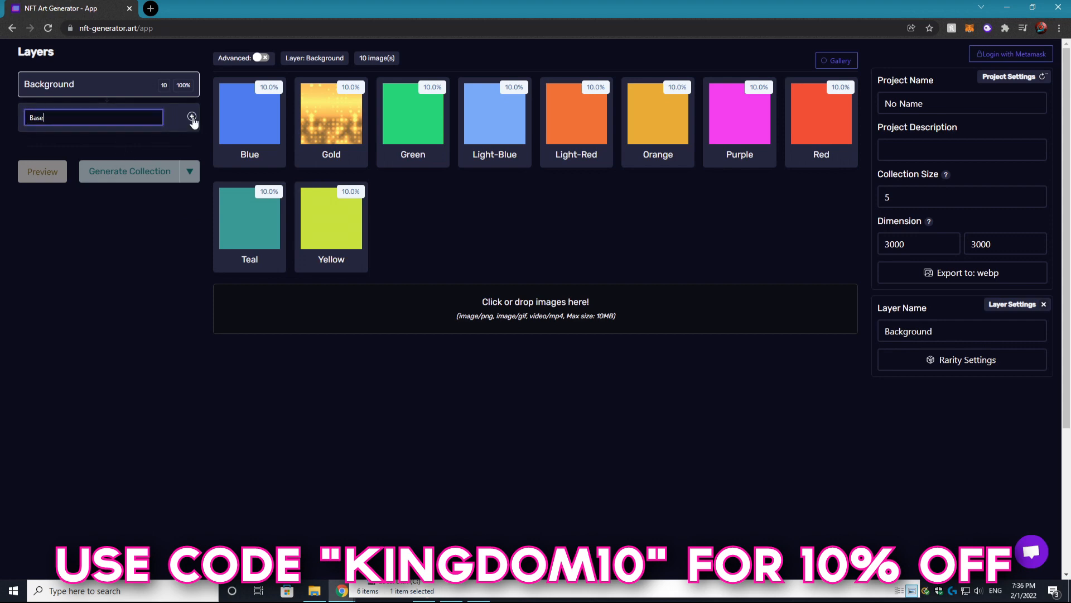
left_click(192, 116)
key("alt+Tab")
left_click_drag(561, 282, 431, 149)
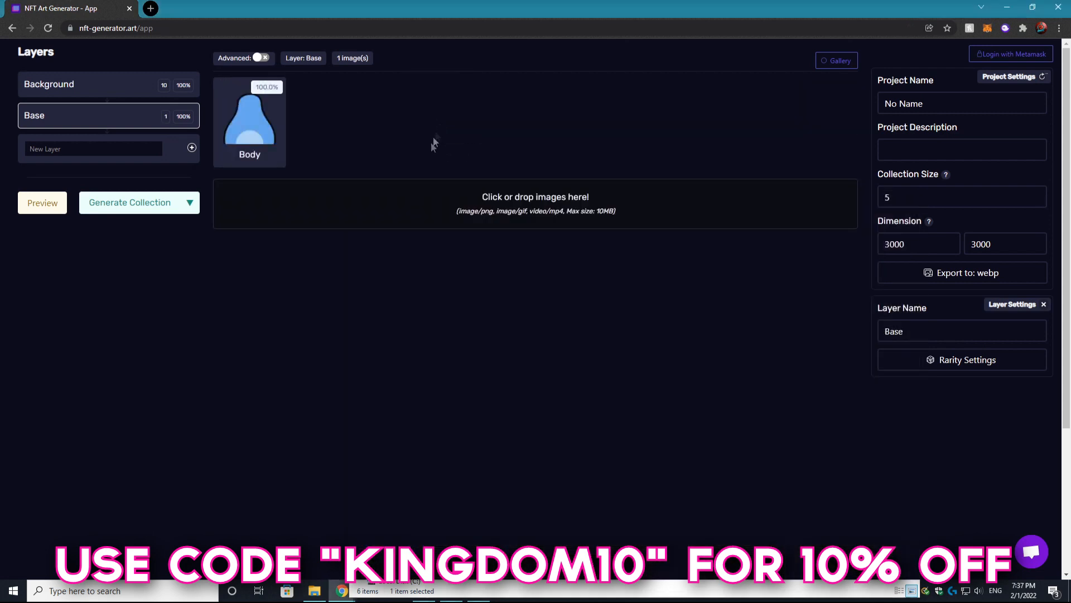
- Add Outfit, Eyes, Mouth and Hat layers in that order, each filled with the images from its matching folder
left_click(205, 258)
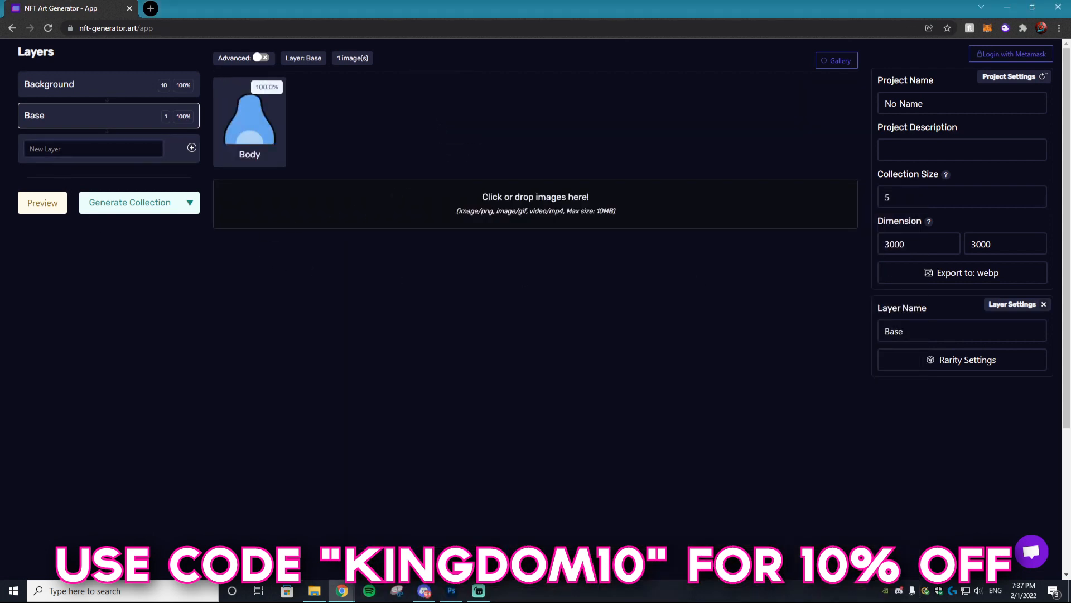
type("Out")
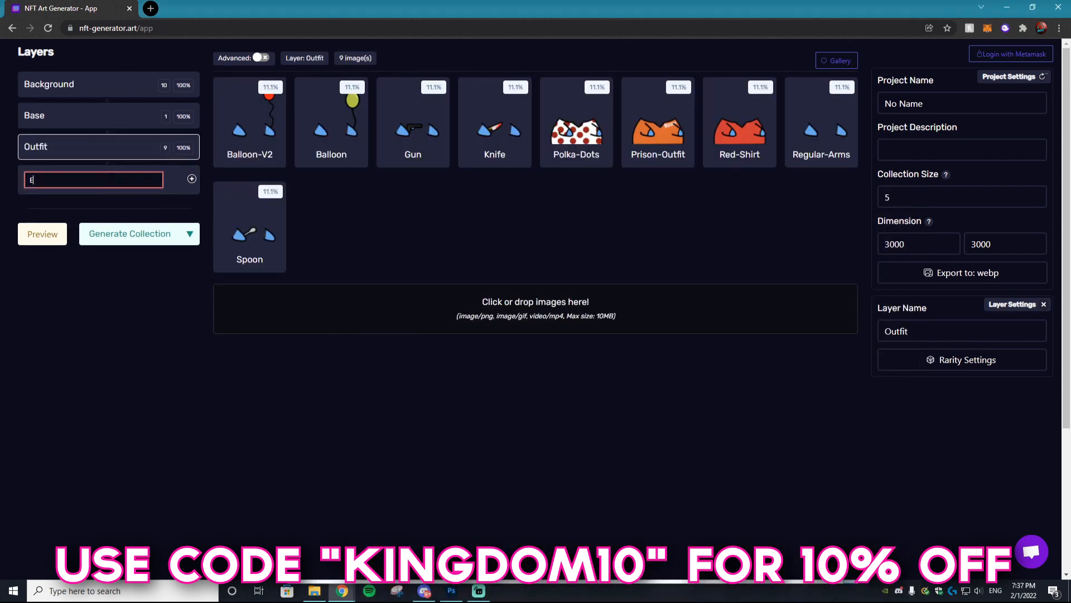
type("Eyes")
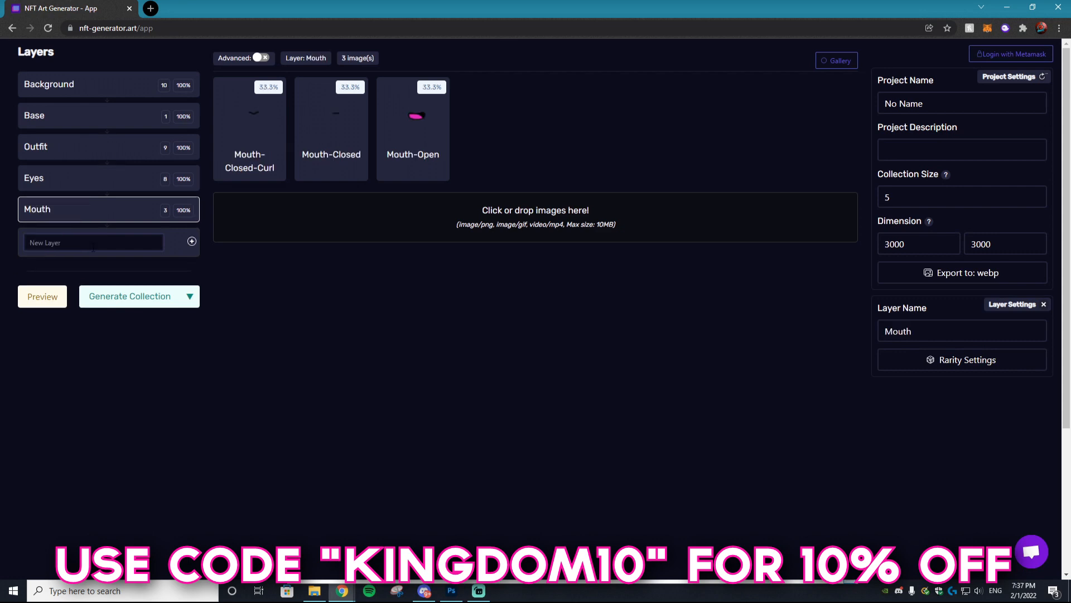
type("Hat")
left_click(192, 241)
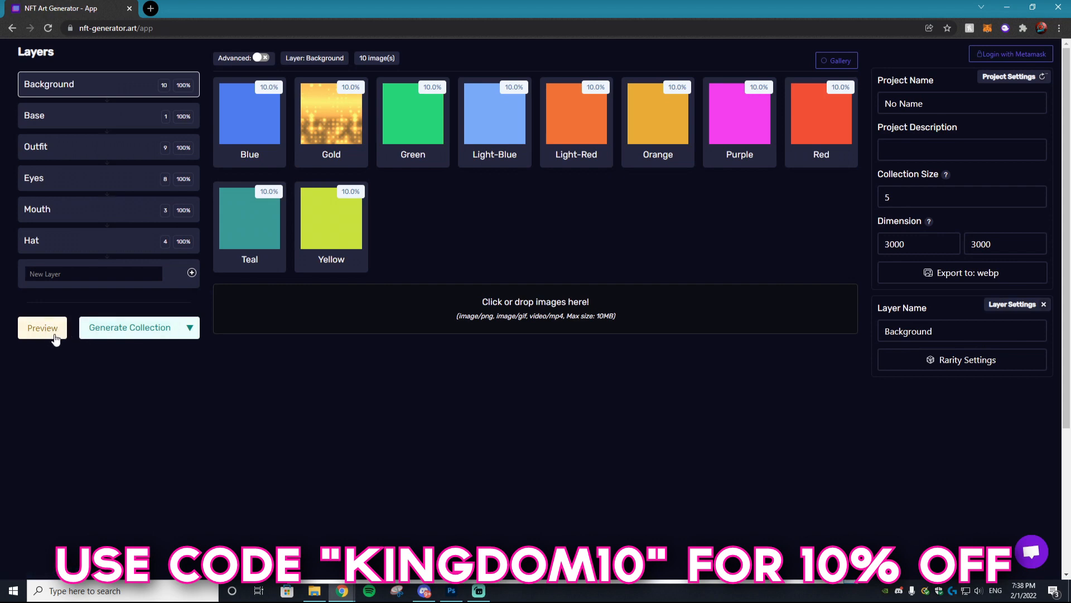
- Generate a sample preview of the combined layers and view it enlarged
left_click(54, 337)
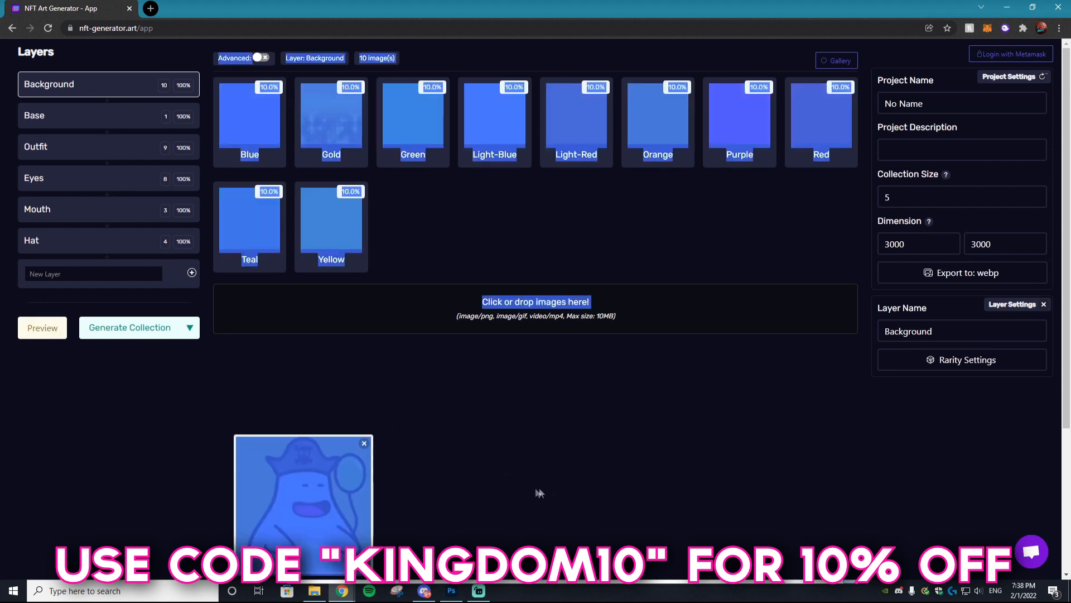
left_click(390, 430)
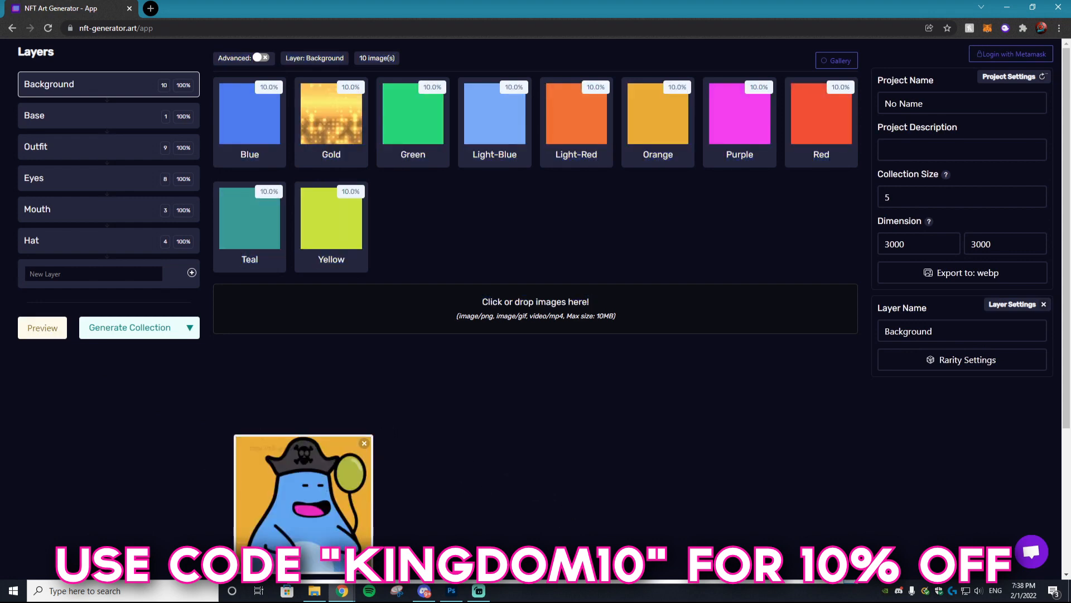
mouse_move(357, 475)
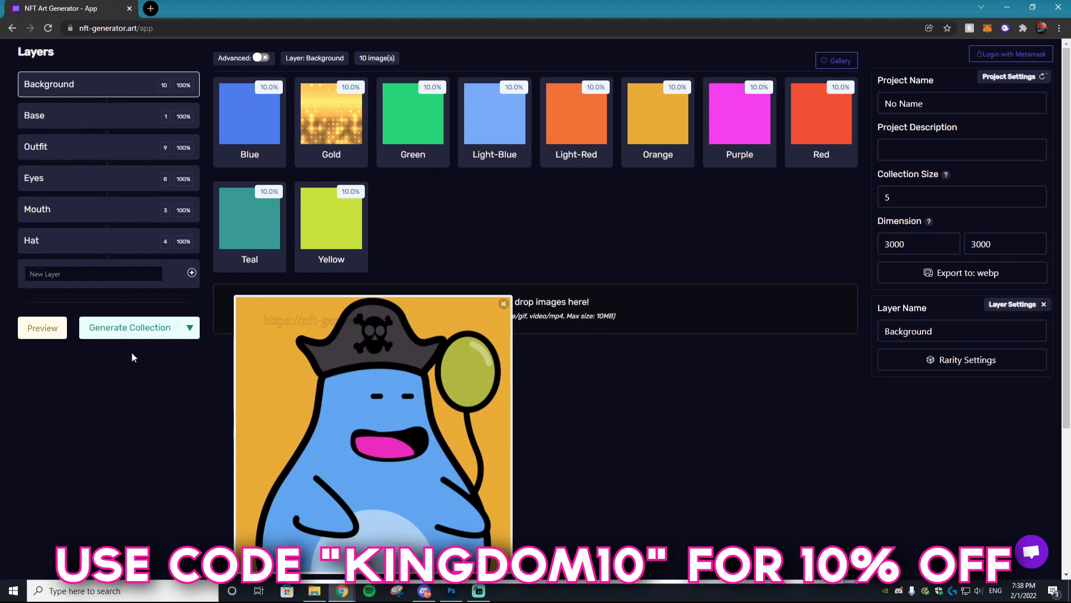
- Name the project Wobbles and enter the project description "This is the wobbles description"
left_click_drag(923, 103, 885, 103)
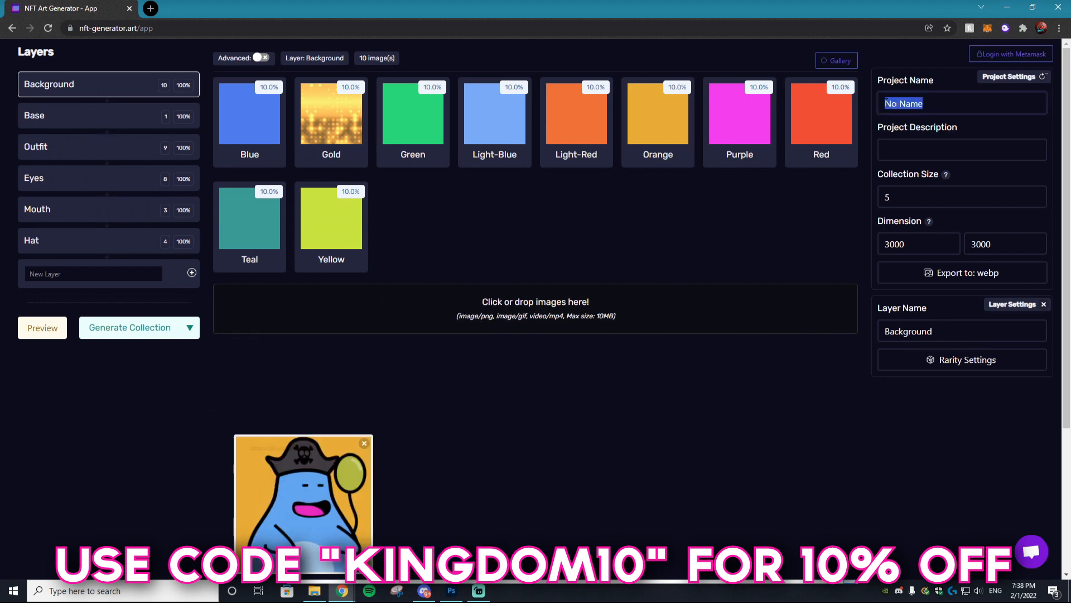
key("BackSpace")
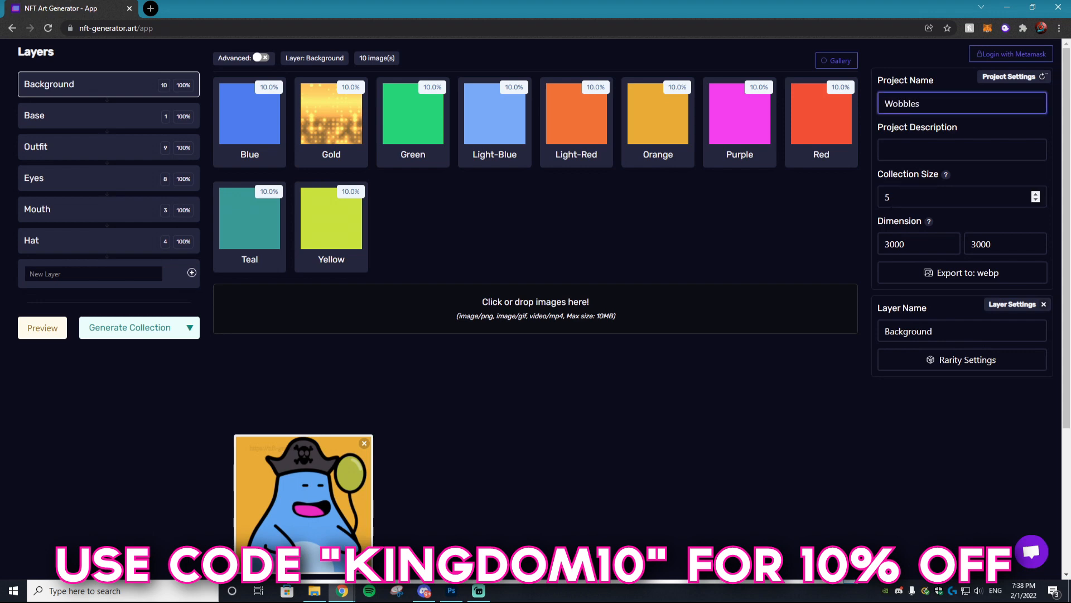
left_click(915, 152)
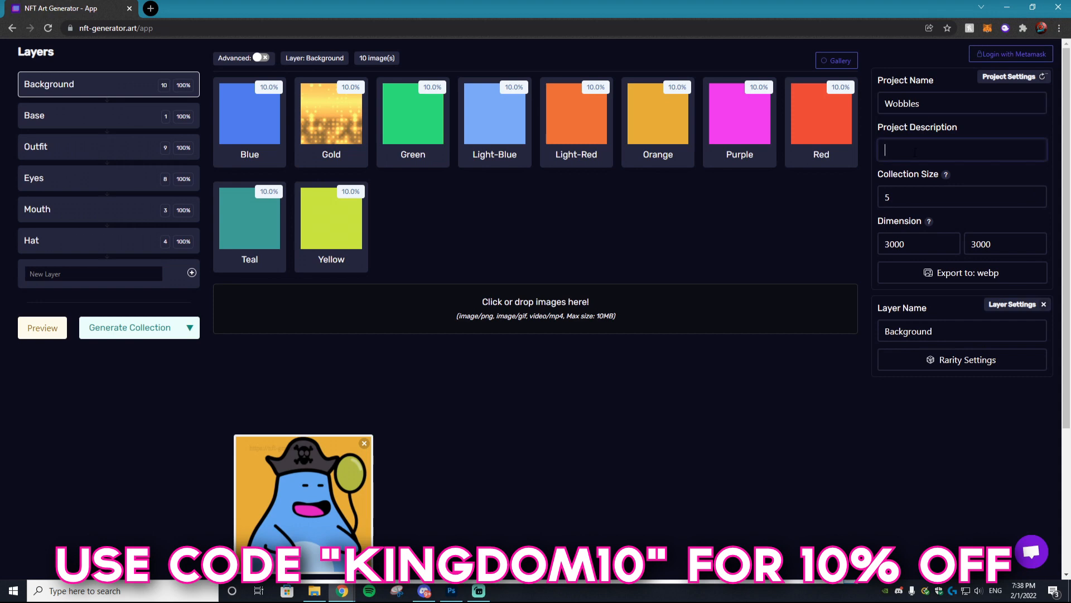
type("Thios is the wqobbles desc")
- Set the collection size to 99
left_click(942, 197)
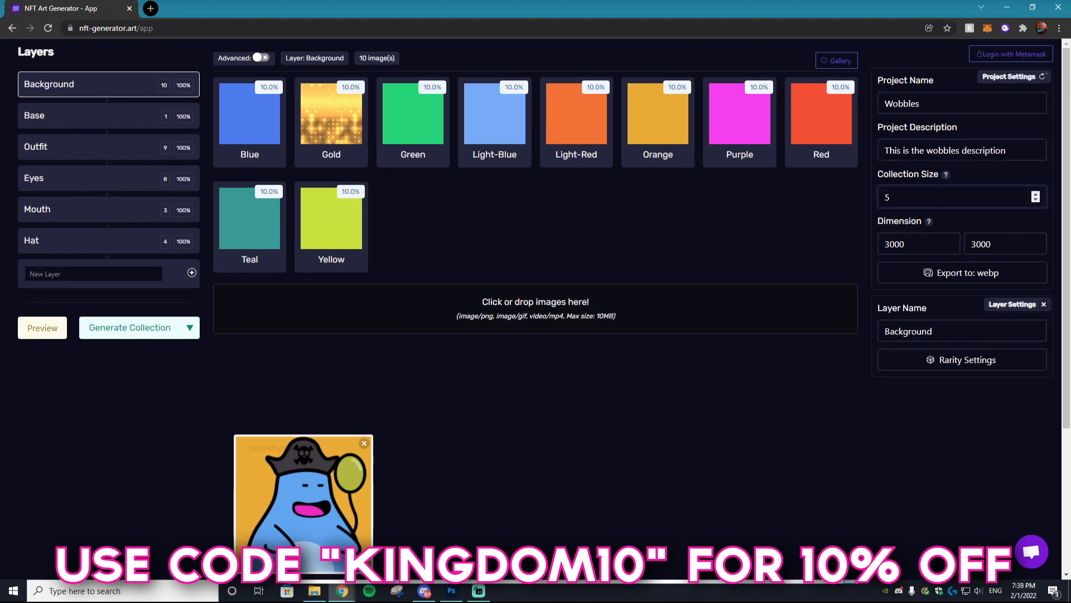
key("BackSpace")
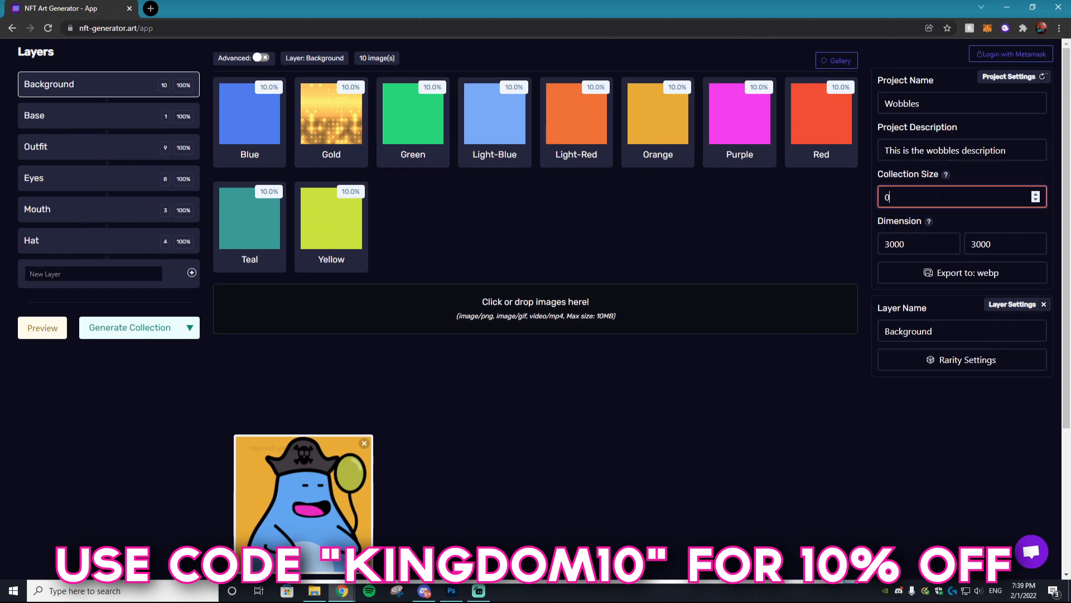
type("99")
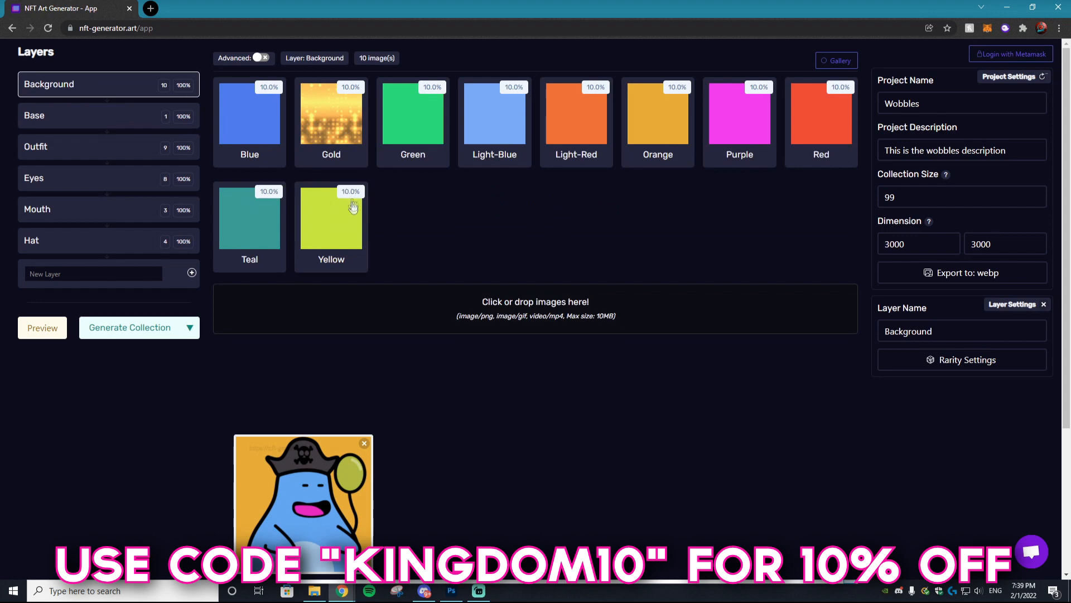
left_click(353, 212)
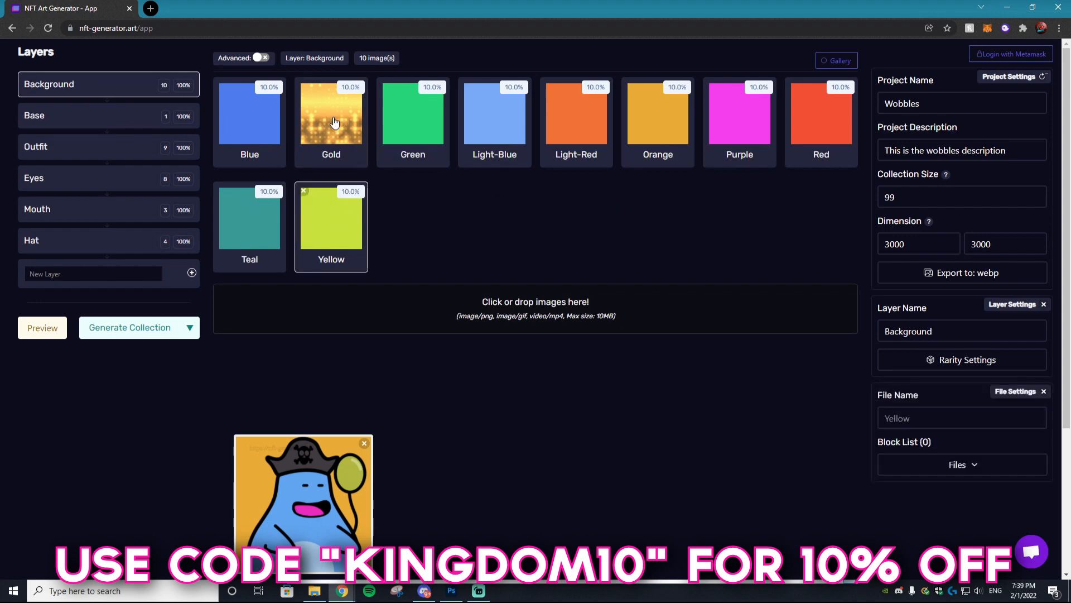
left_click(550, 119)
left_click(518, 123)
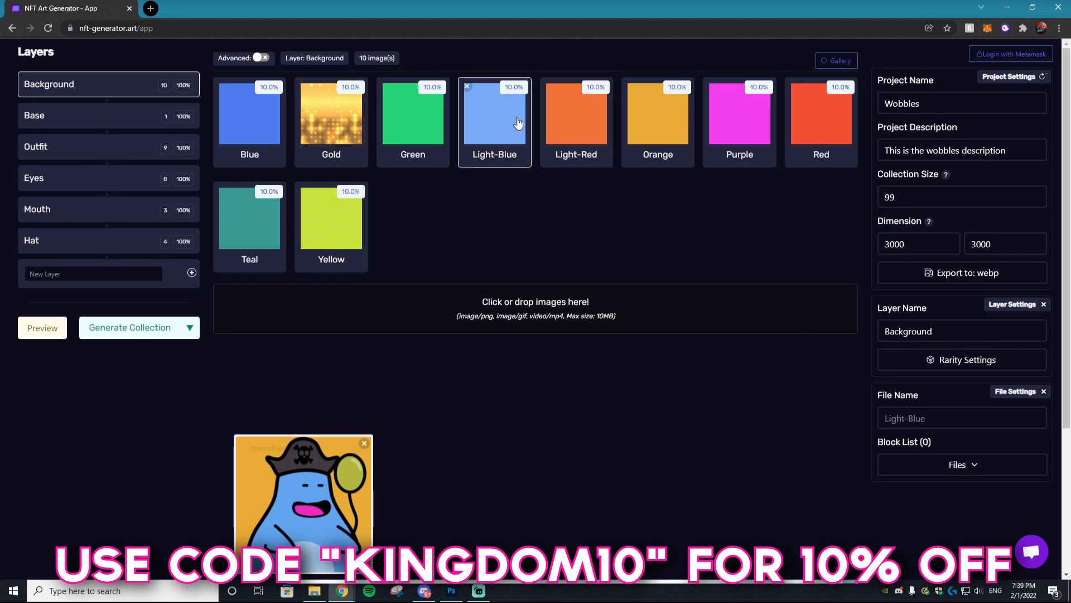
left_click(572, 131)
left_click(680, 134)
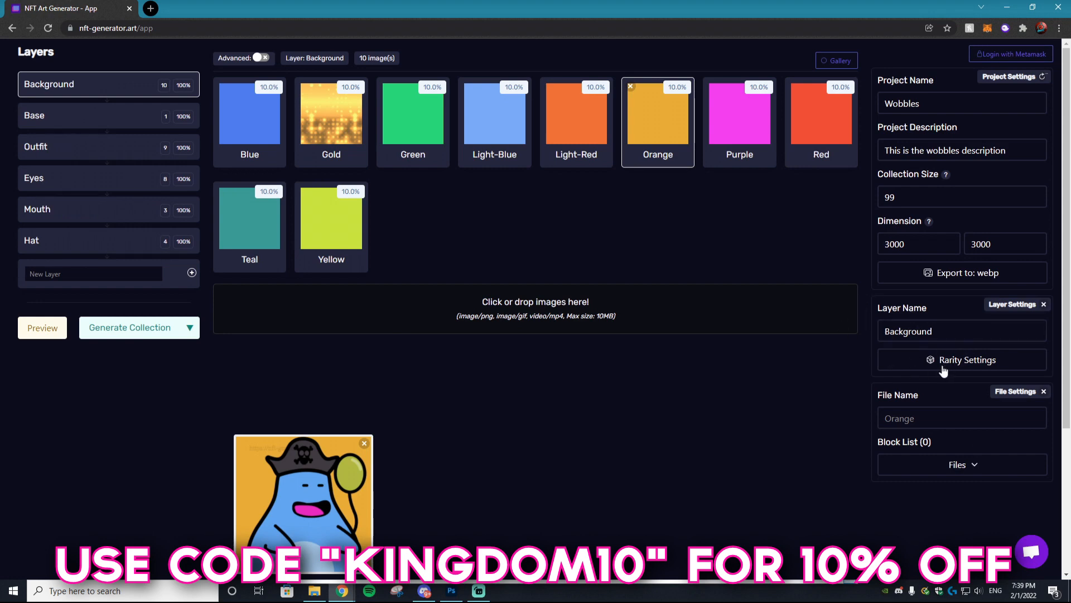
- In the Background layer's rarity settings, lower Gold to the rare end at about 0.22%
left_click(945, 366)
scroll(575, 331, "down", 1)
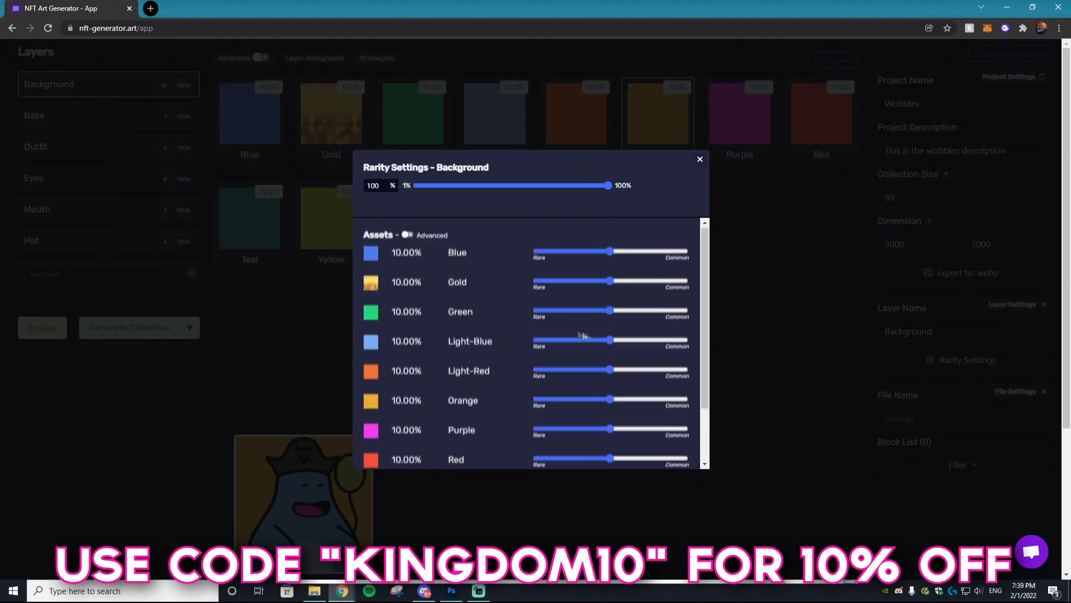
left_click_drag(610, 312, 508, 290)
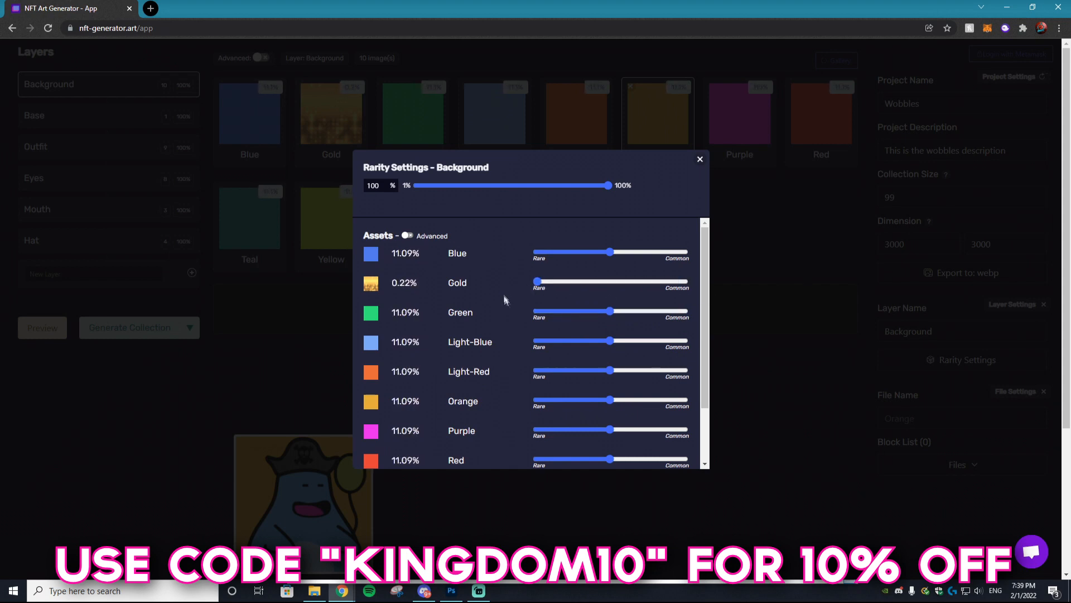
- Make the Purple background rarer at about 1.23%, Yellow at about 6.07%, and reduce Teal's rarity slider to roughly Yellow's level
scroll(581, 323, "down", 2)
left_click_drag(610, 358, 544, 358)
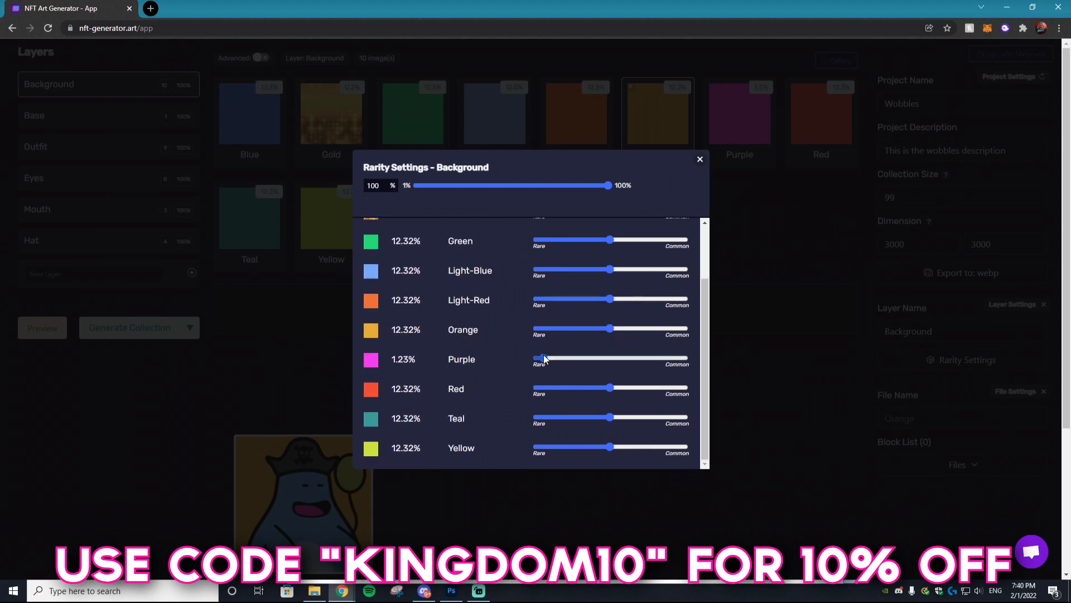
left_click_drag(610, 447, 570, 448)
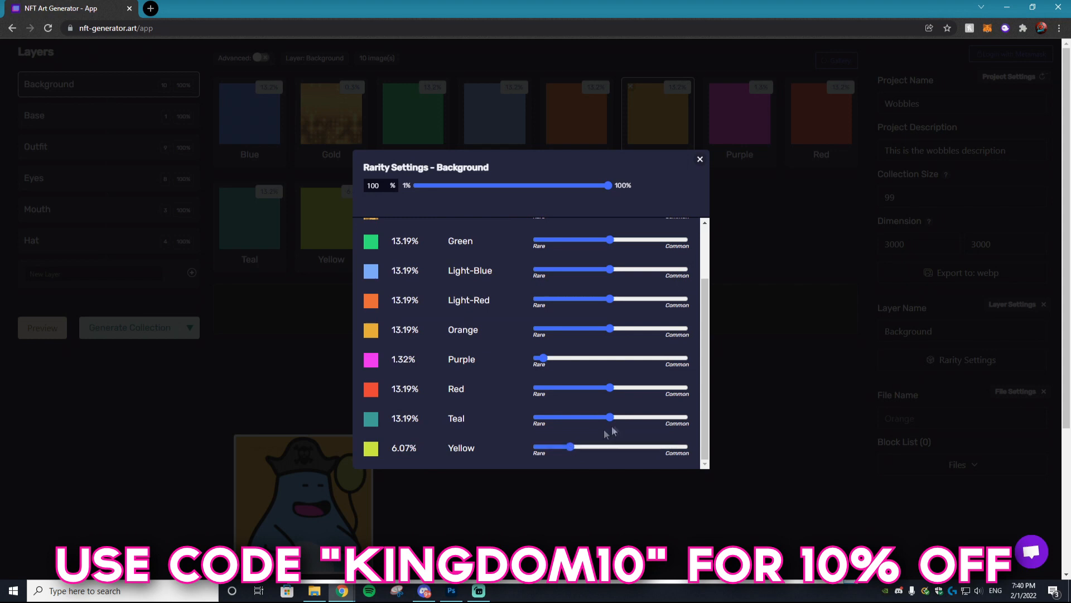
left_click_drag(610, 417, 563, 417)
scroll(618, 358, "up", 2)
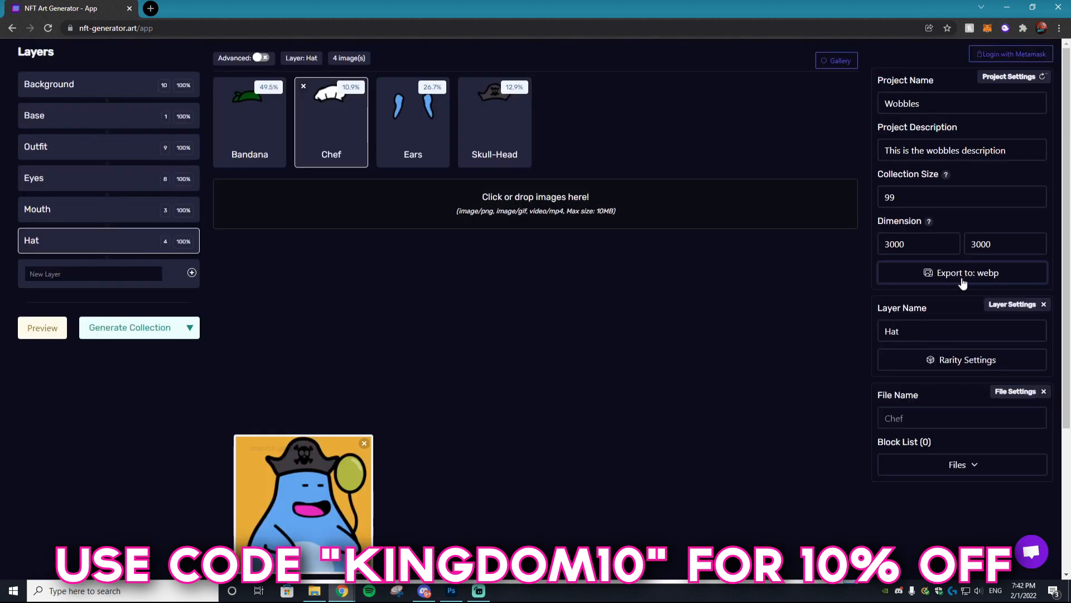
- Change the project's export image format to PNG
left_click(952, 275)
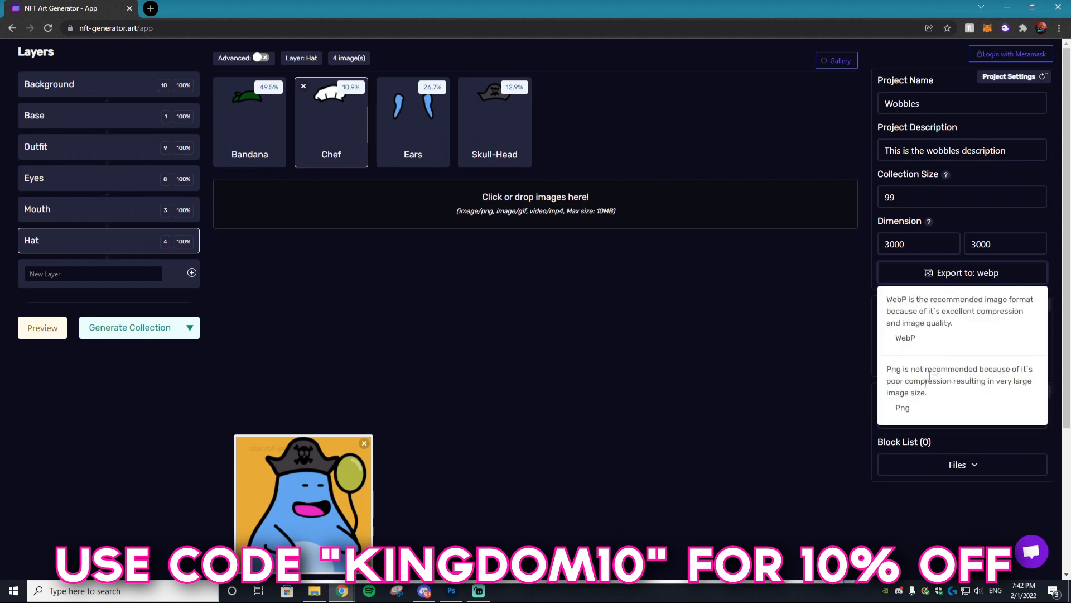
left_click(904, 408)
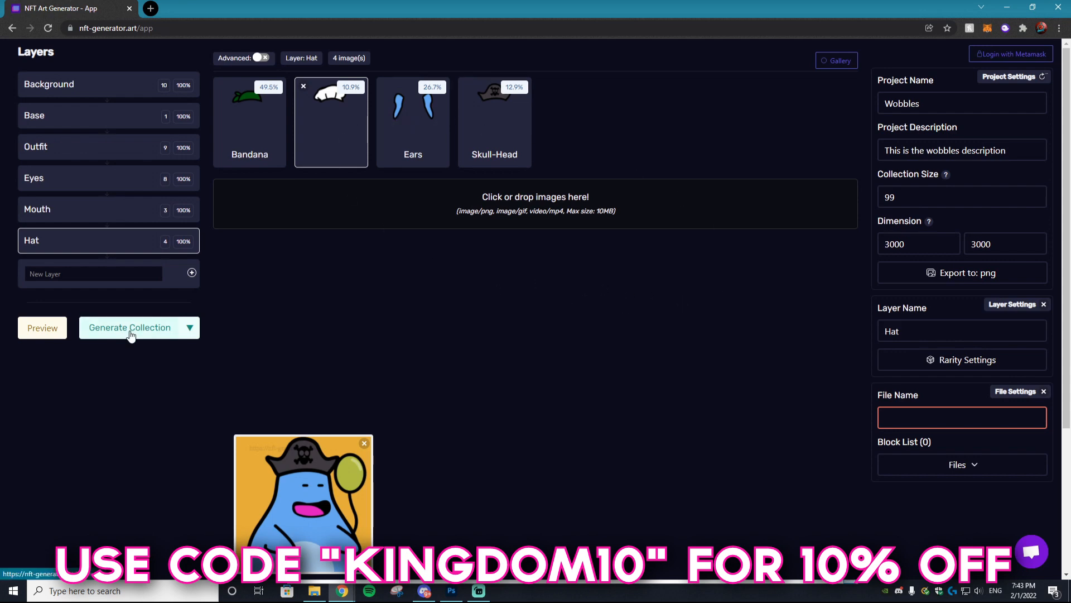
- Generate the collection and download it using the creator's e-mail address
left_click(130, 334)
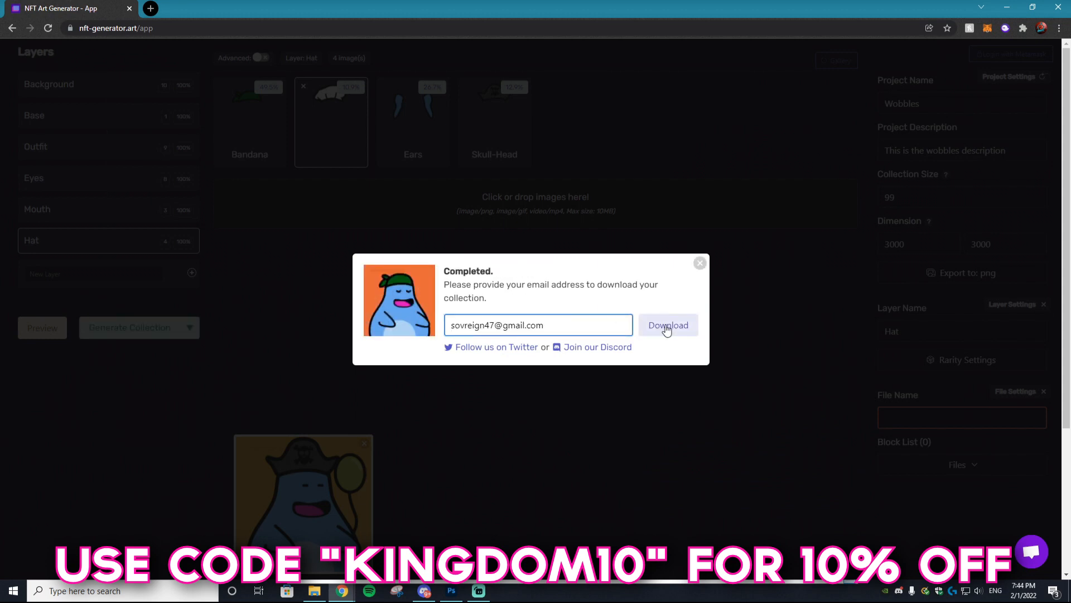
left_click(667, 326)
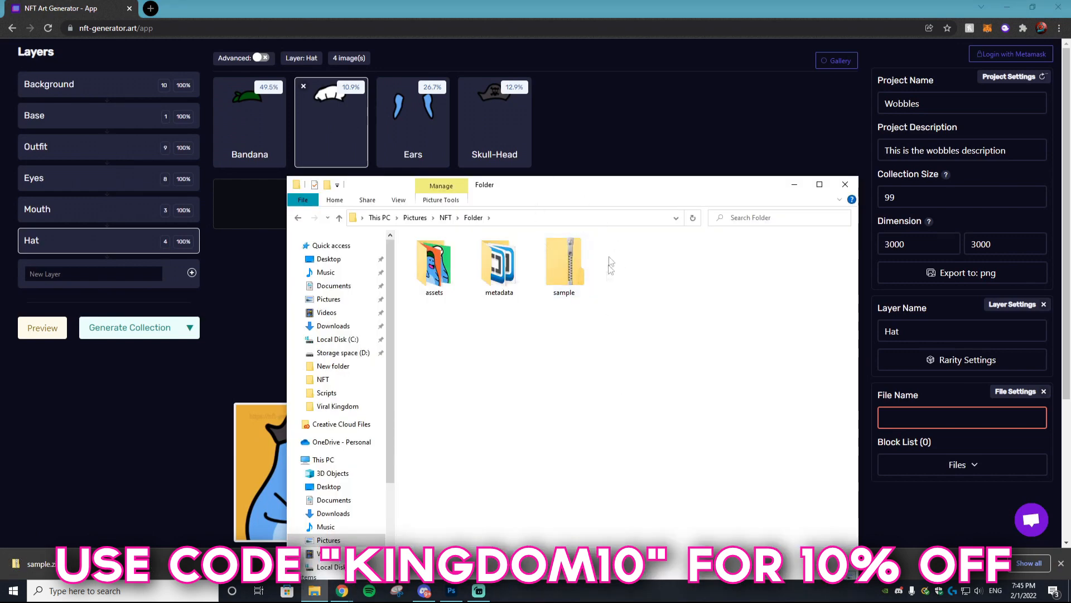
- Open the metadata folder beside the sample archive and open metadata file 2 in Brackets
right_click(570, 276)
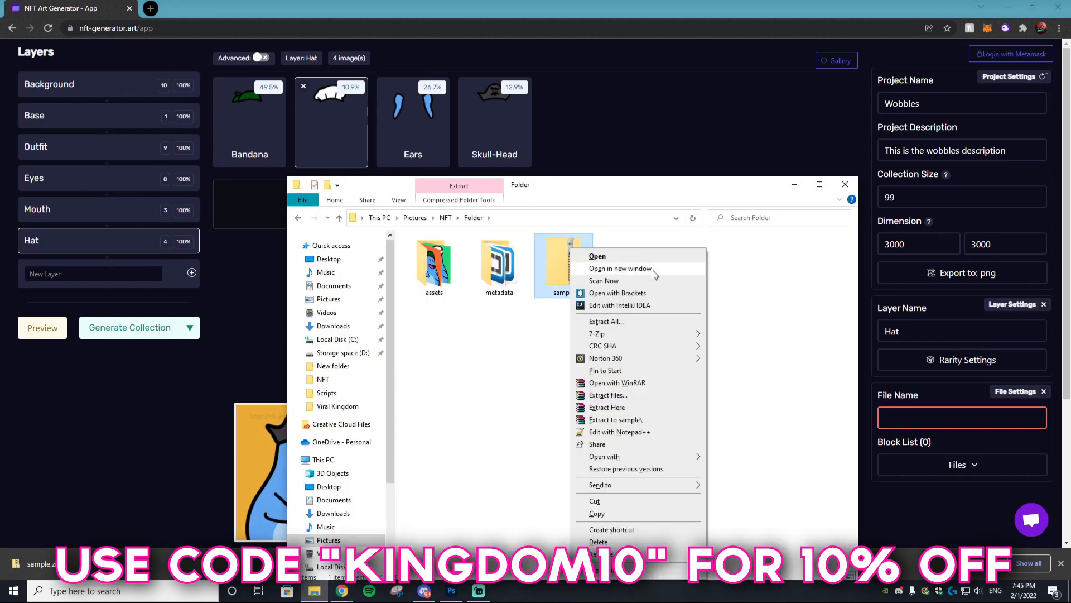
left_click(789, 311)
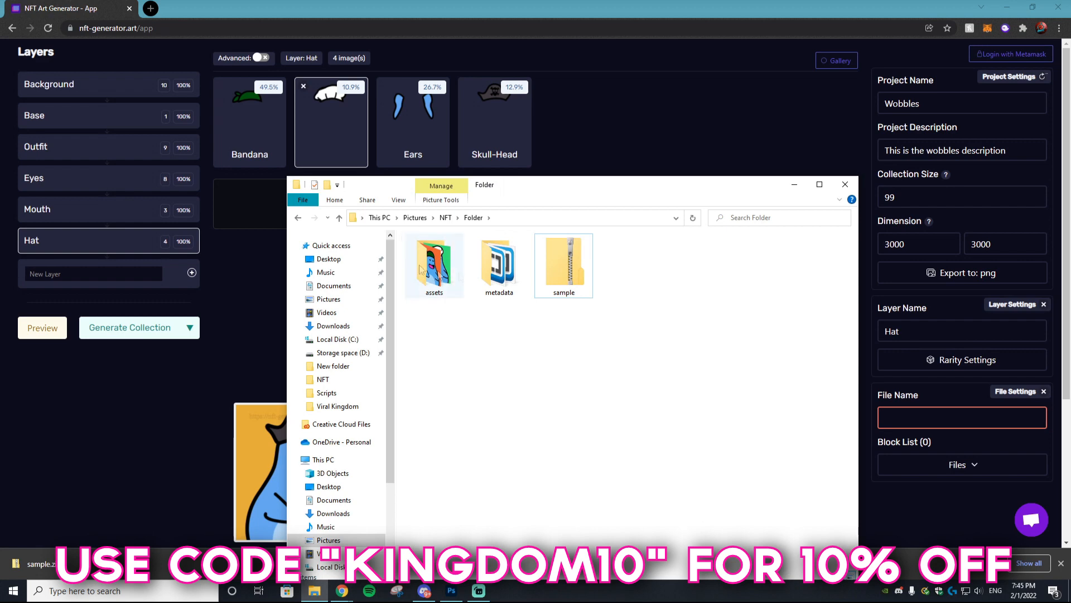
left_click(505, 276)
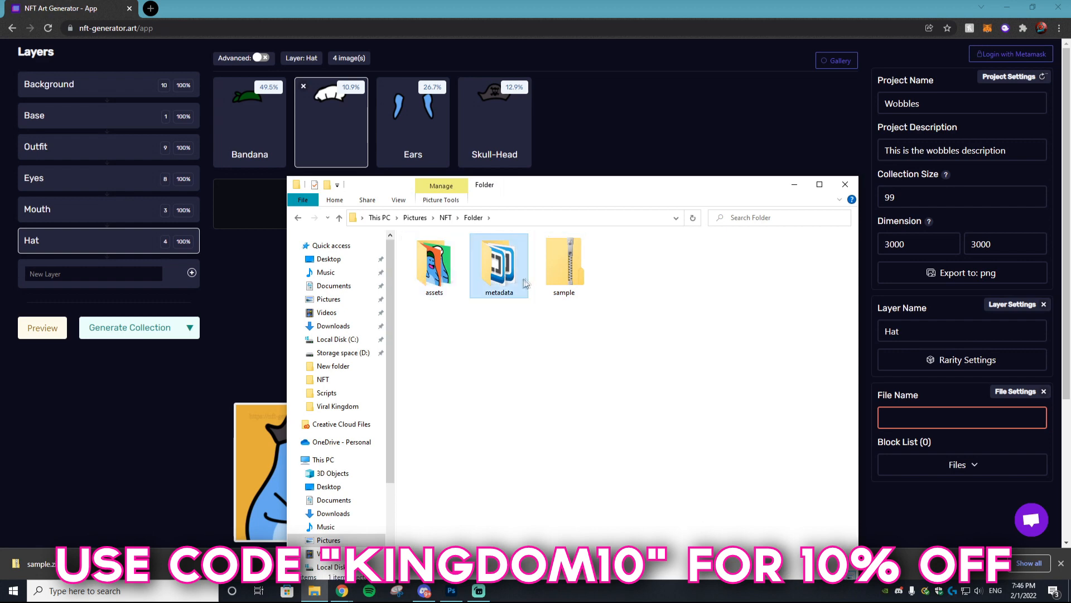
double_click(506, 277)
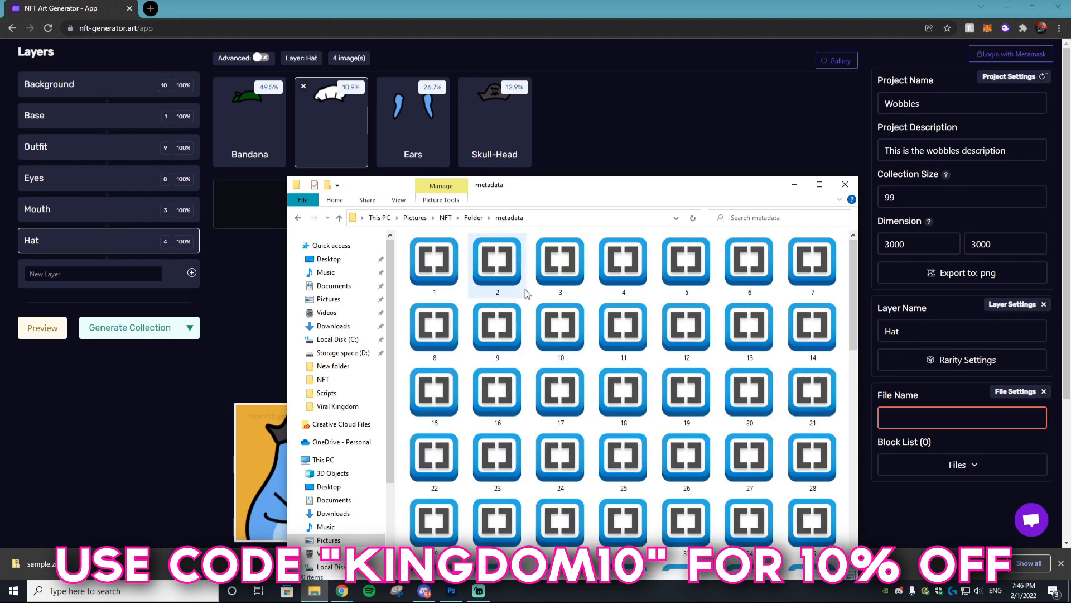
right_click(500, 275)
left_click(533, 301)
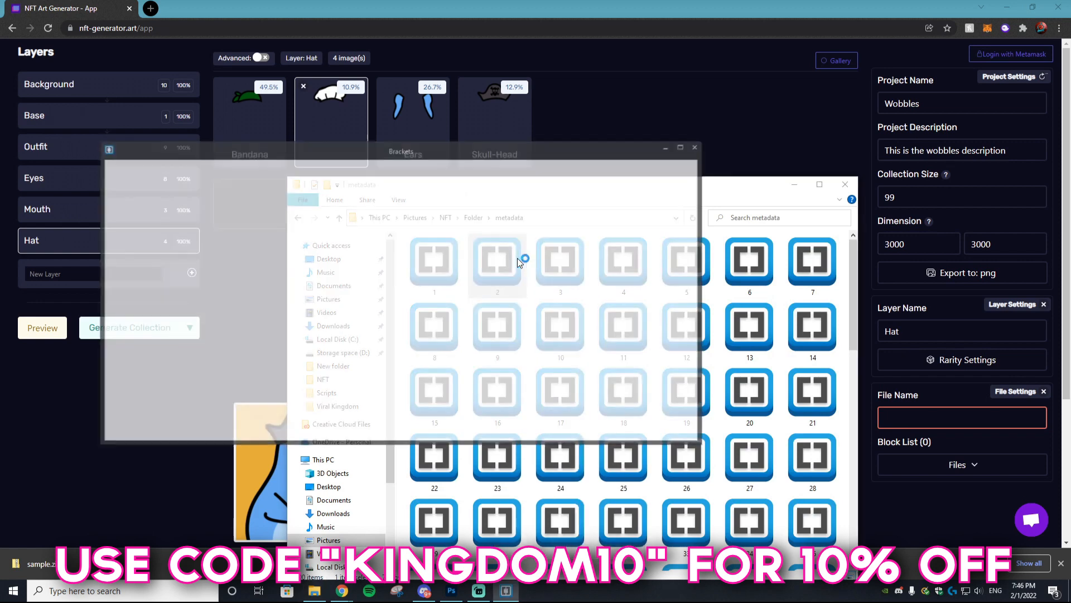
left_click(547, 346)
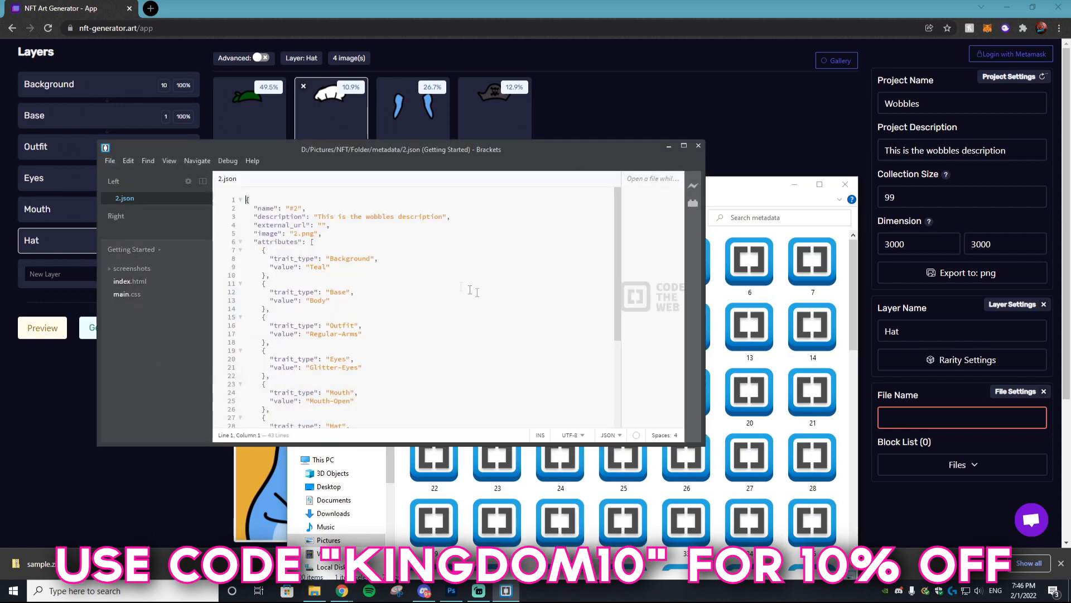
- Examine the name, description, trait attributes and file properties in 2.json
left_click(341, 300)
scroll(342, 300, "down", 4)
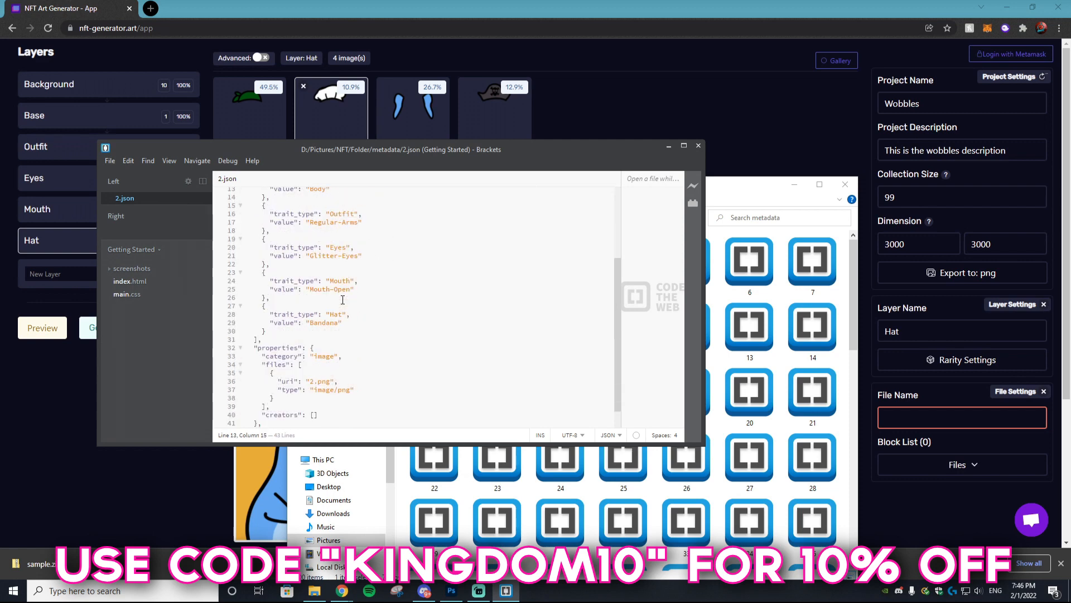
left_click(327, 222)
scroll(352, 374, "up", 4)
left_click(292, 208)
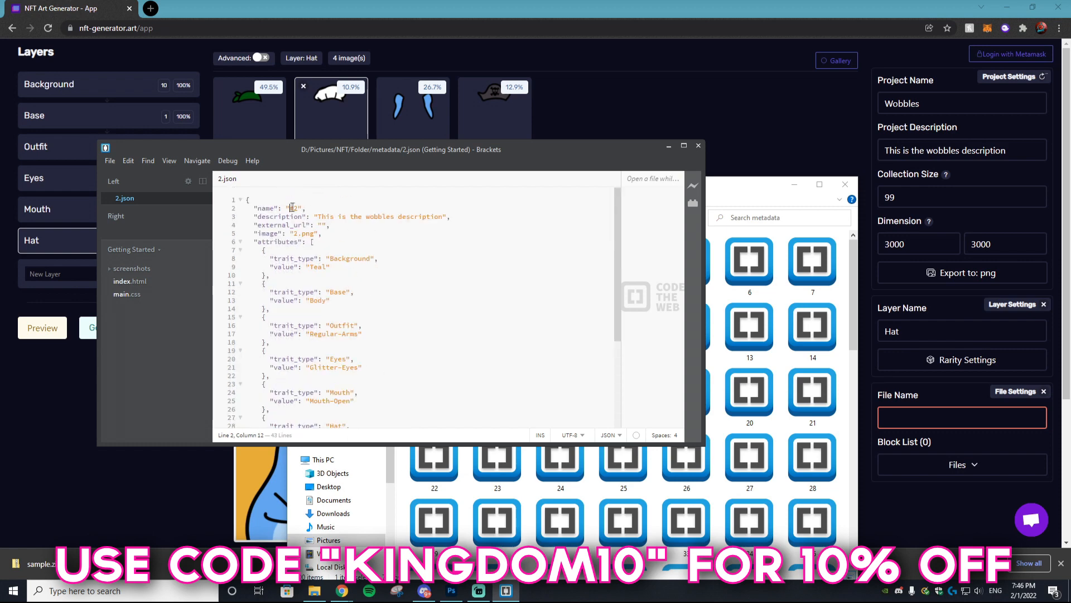
left_click_drag(431, 218, 433, 220)
left_click(443, 217)
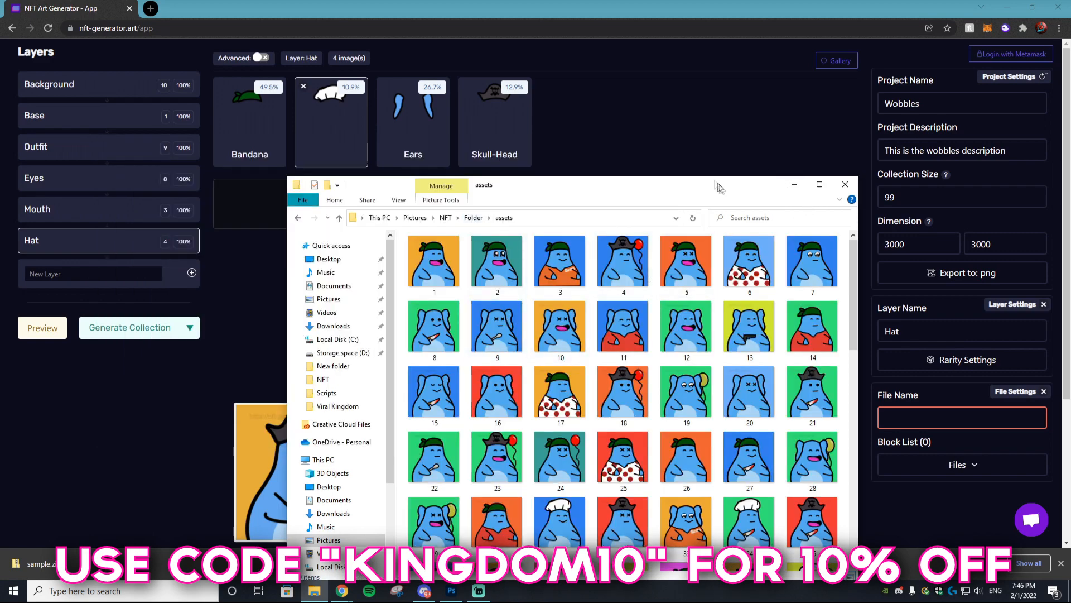
- Reposition and maximize the assets folder window to view the generated images
left_click_drag(791, 180, 689, 111)
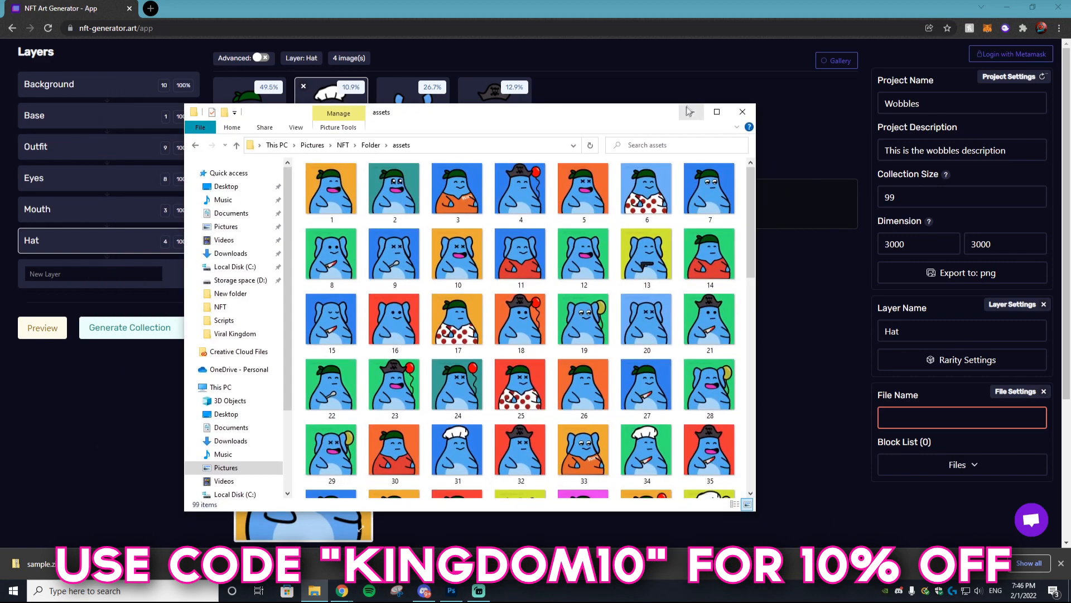
left_click(717, 112)
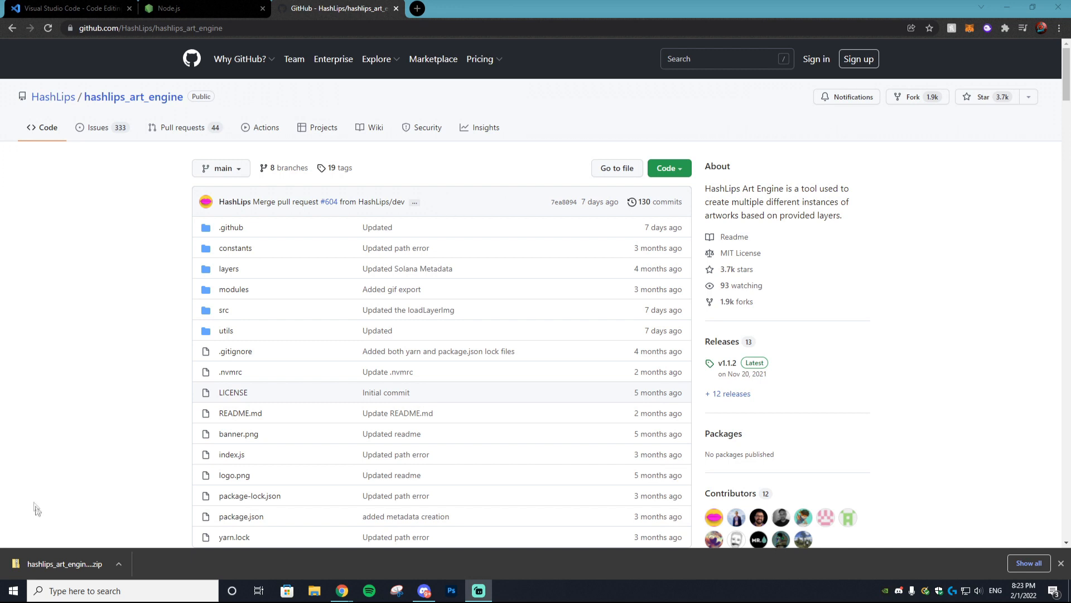
- Review the Visual Studio Code and Node.js download pages and the ZIP download option of the hashlips_art_engine repository
left_click(96, 7)
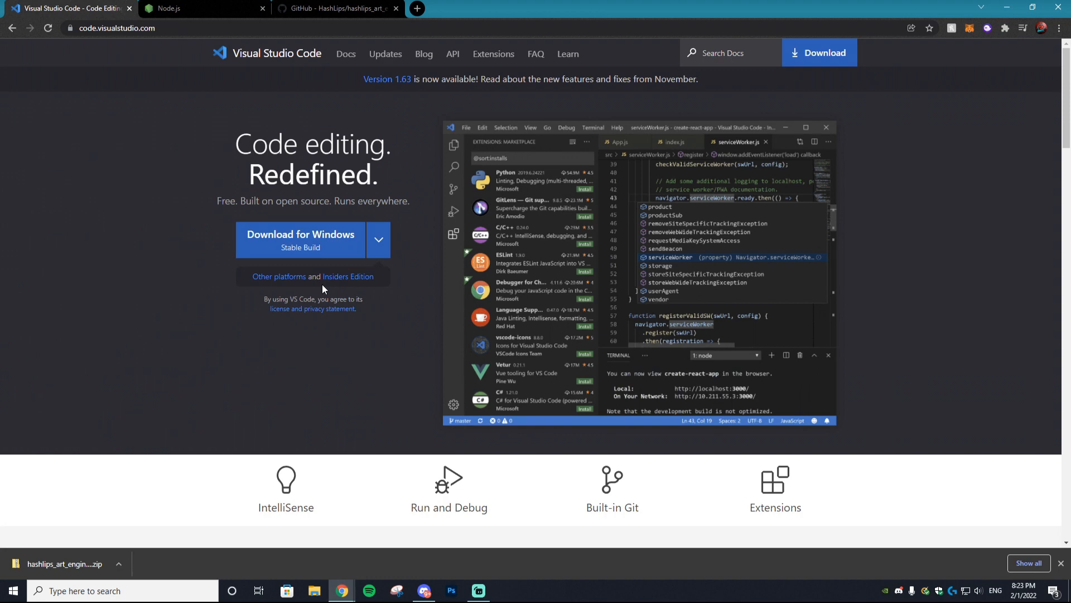
left_click(190, 8)
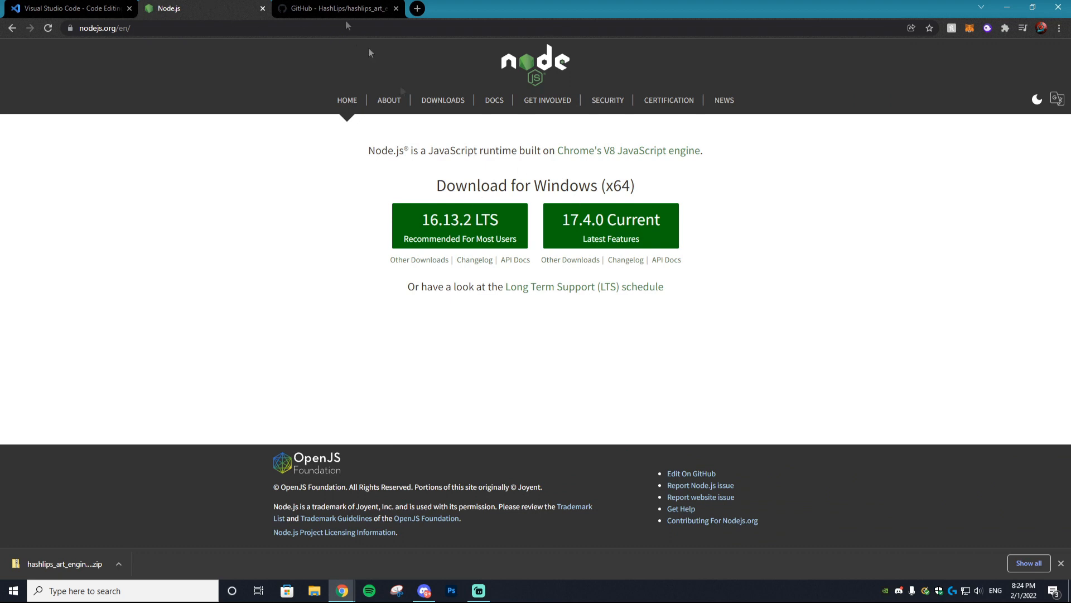
left_click(332, 9)
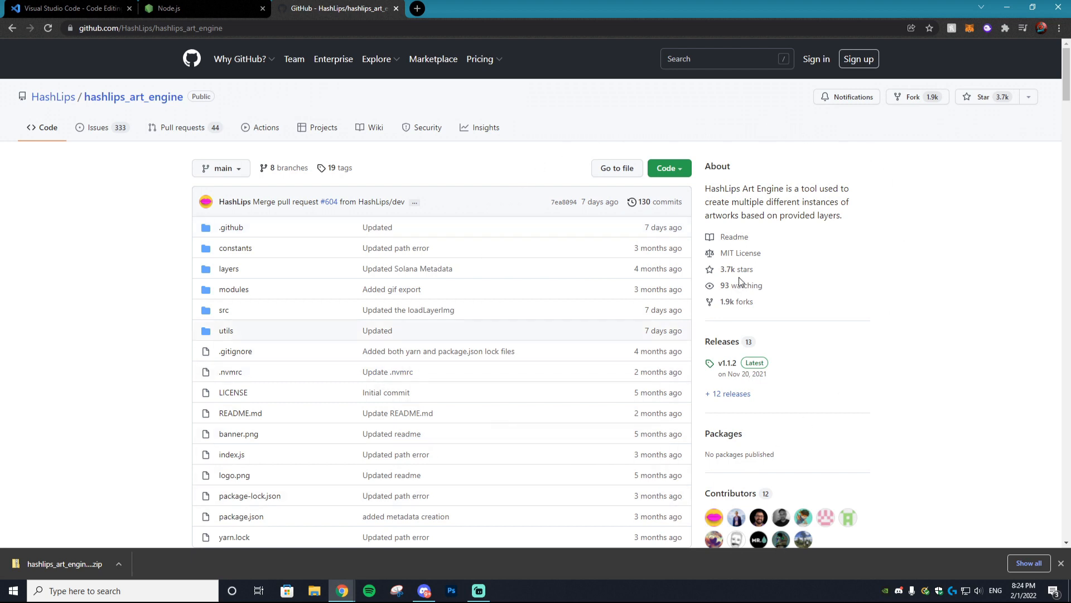
left_click(669, 169)
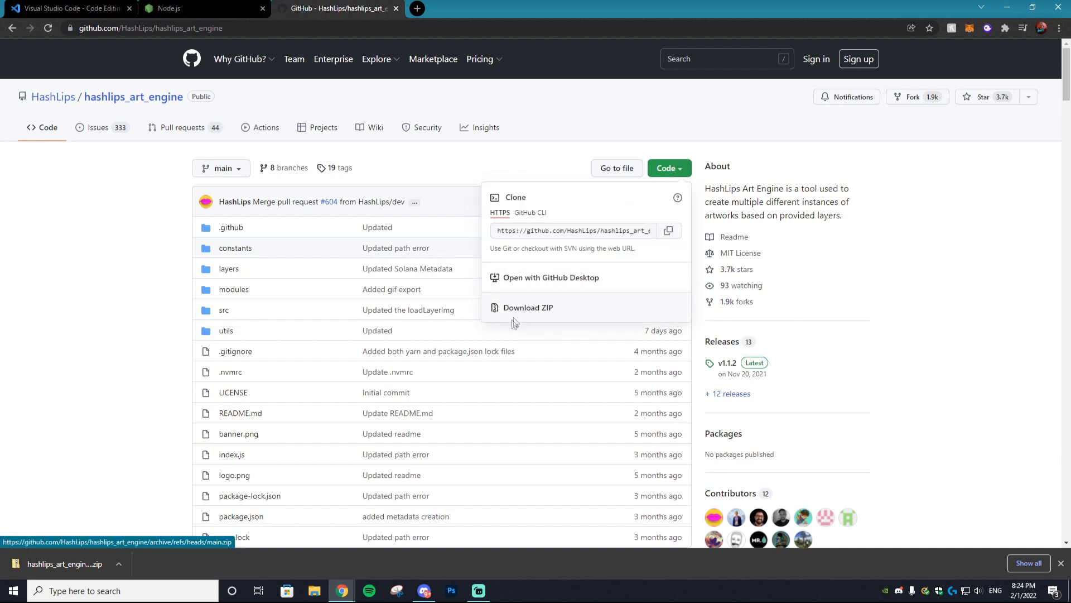
right_click(68, 564)
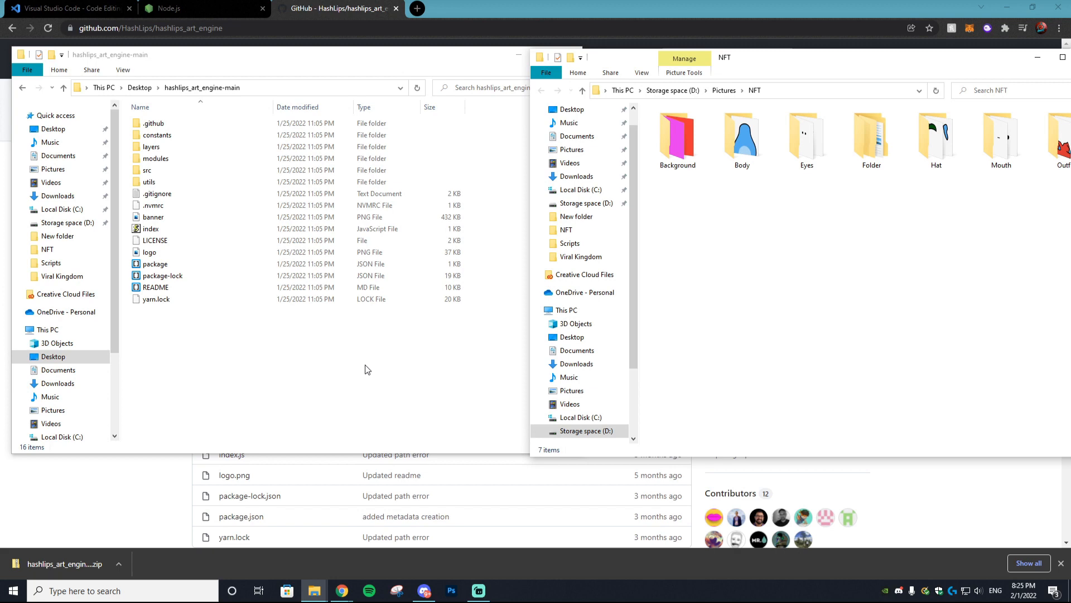
- Launch Visual Studio Code and open the hashlips_art_engine-main folder from the Desktop
left_click(193, 596)
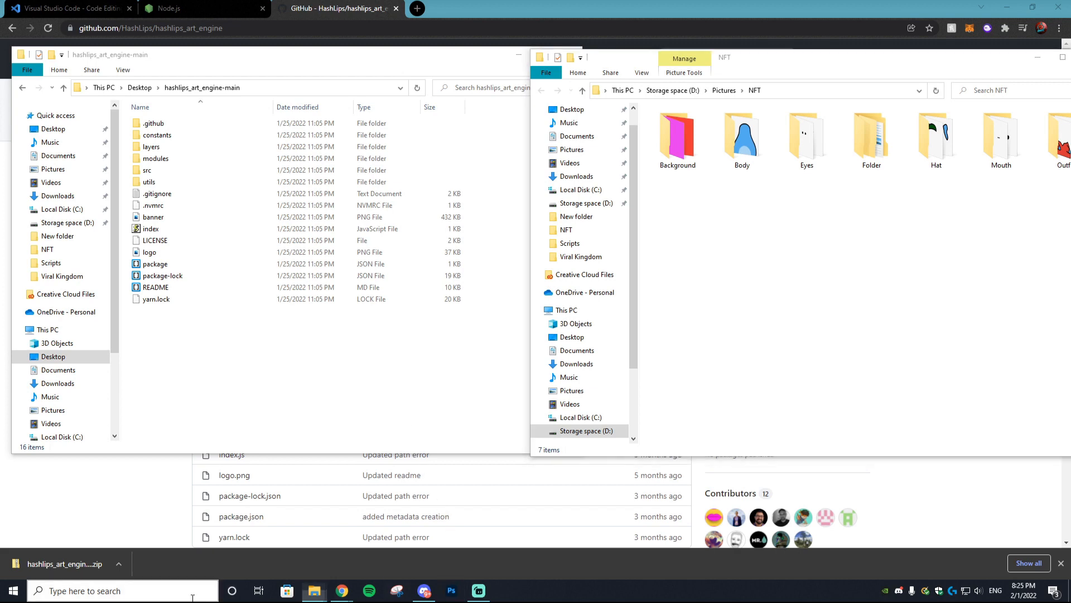
type("visua")
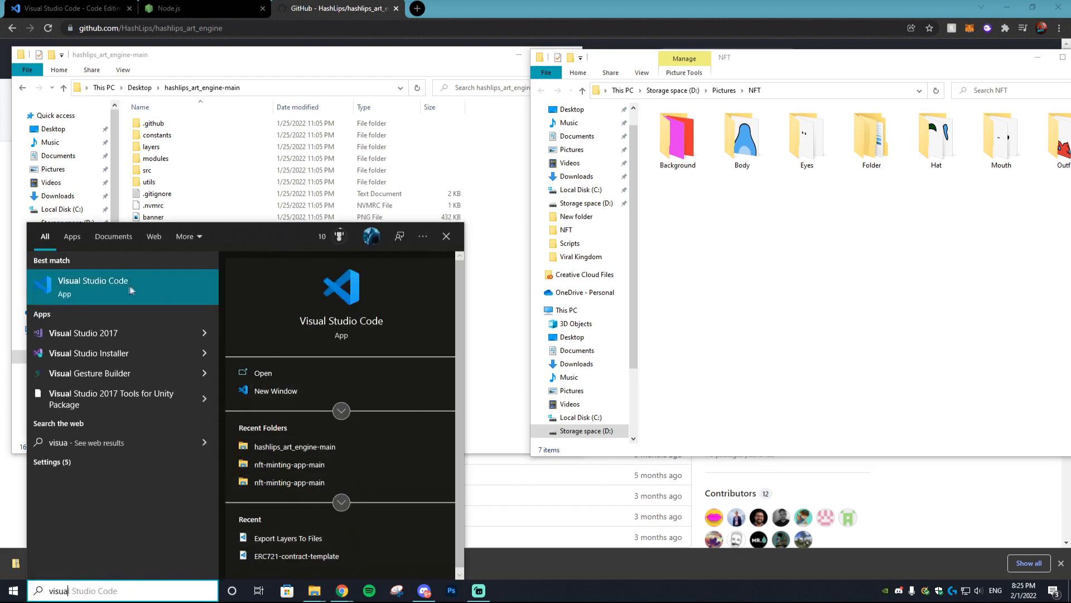
left_click(130, 290)
left_click(258, 87)
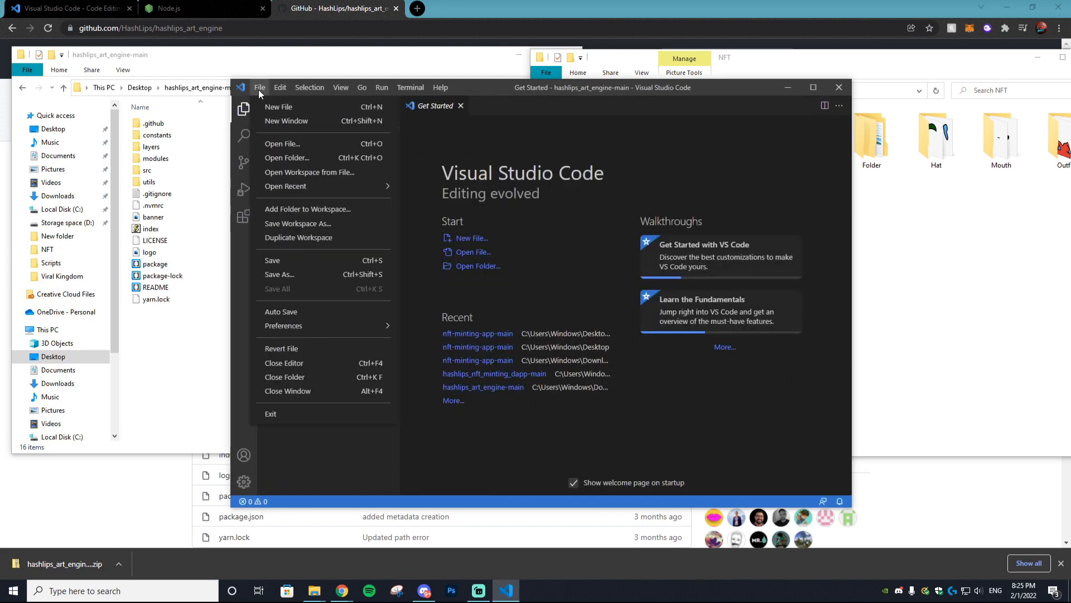
left_click(287, 157)
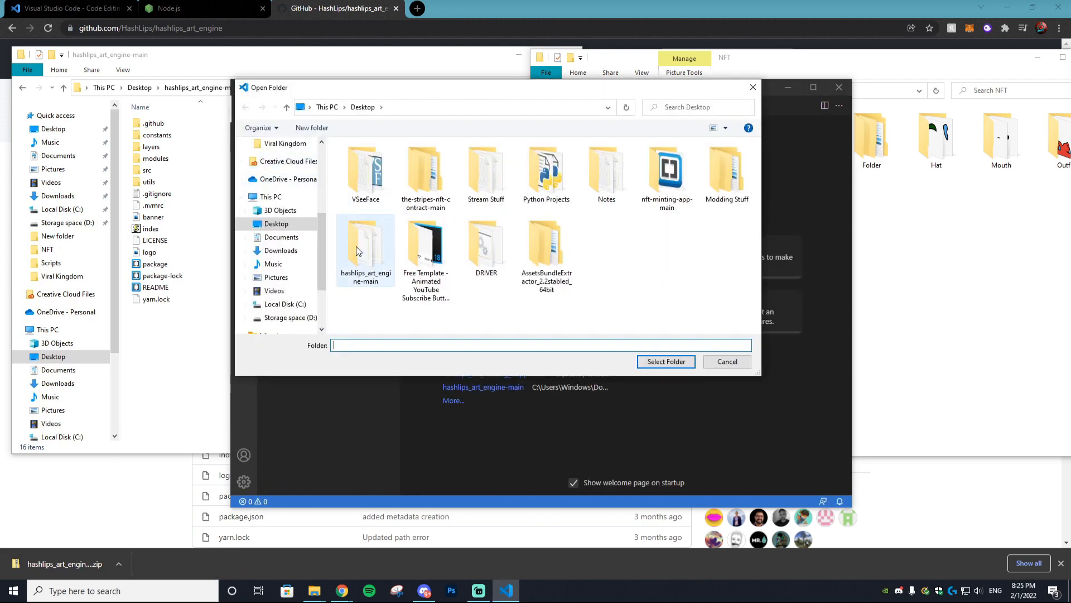
left_click(356, 246)
left_click(653, 363)
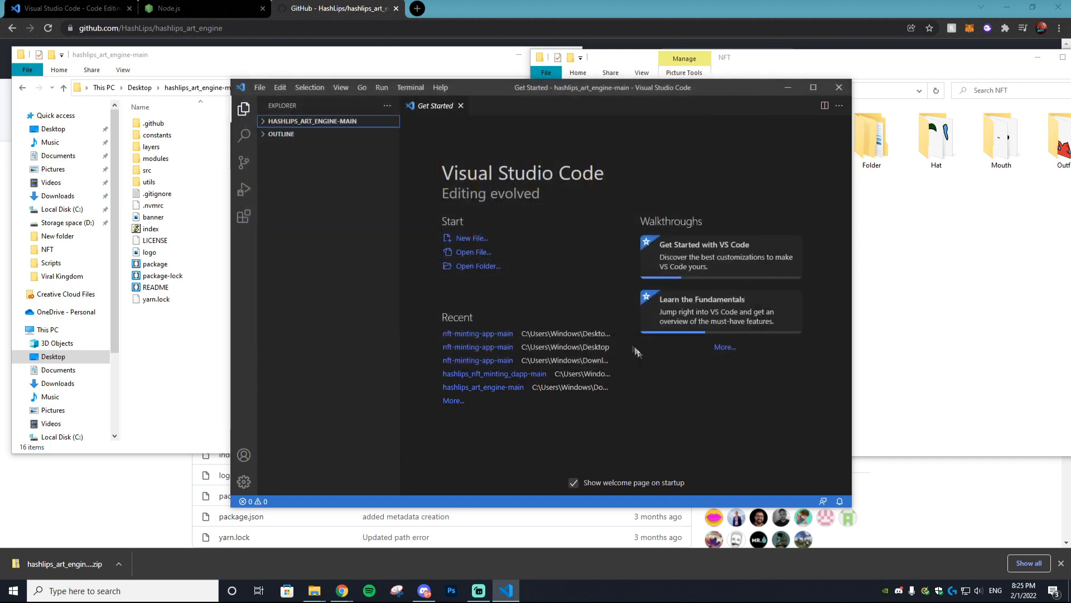
- In a new terminal, install the project's dependencies with npm install and generate the sample editions with npm run generate
left_click(409, 88)
left_click(430, 107)
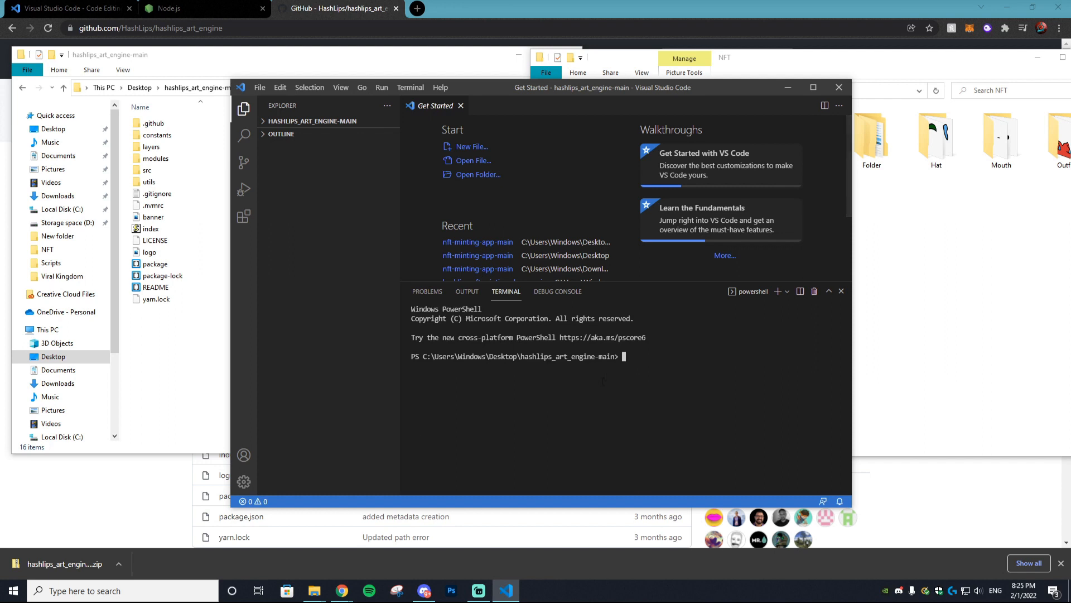
type("npm instalkl")
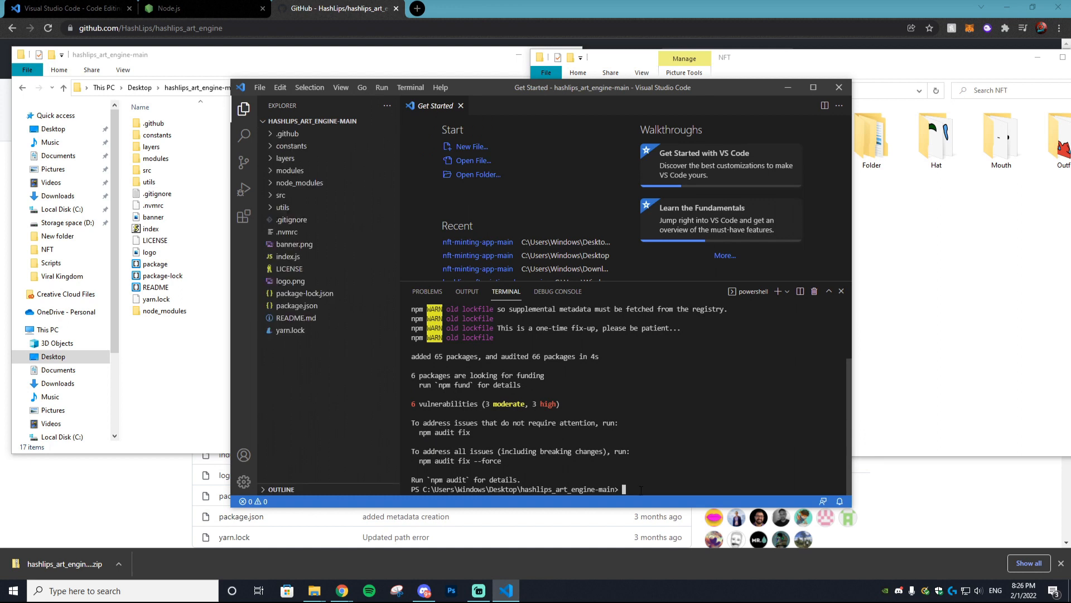
type("npm run generate")
key("Return")
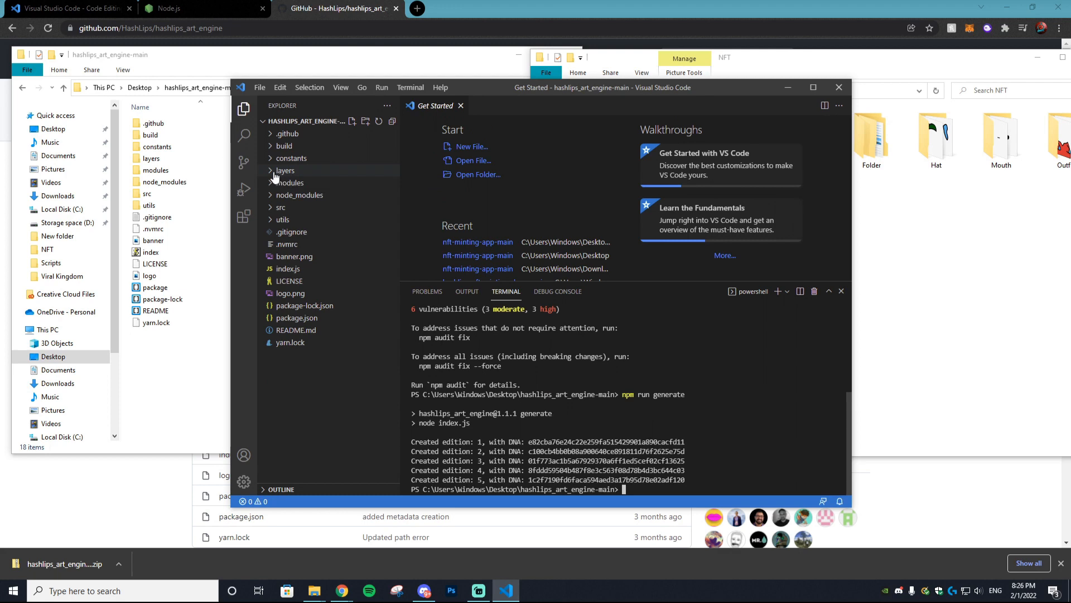
- In File Explorer, delete all sample trait folders from the layers folder of hashlips_art_engine-main, keeping .DS_Store
left_click(806, 72)
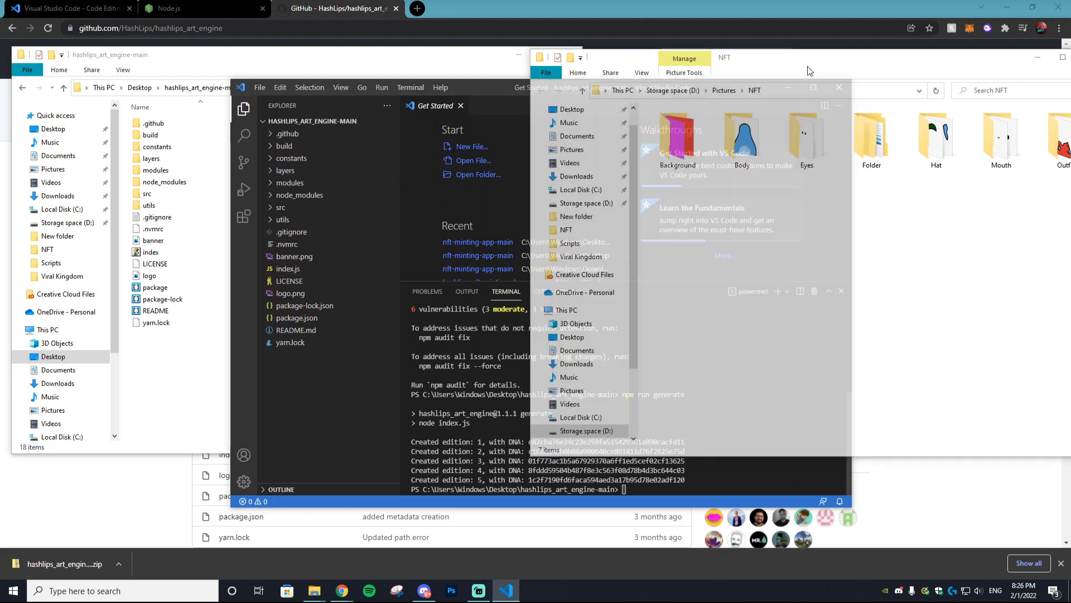
left_click(447, 58)
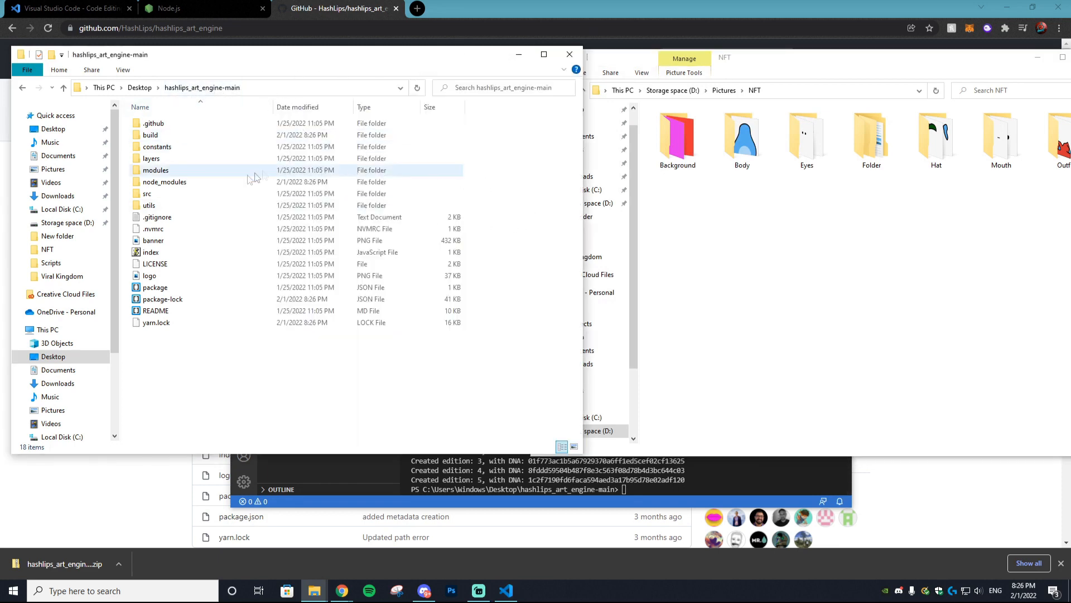
double_click(151, 158)
left_click(158, 205)
left_click_drag(159, 205, 207, 125)
key("Delete")
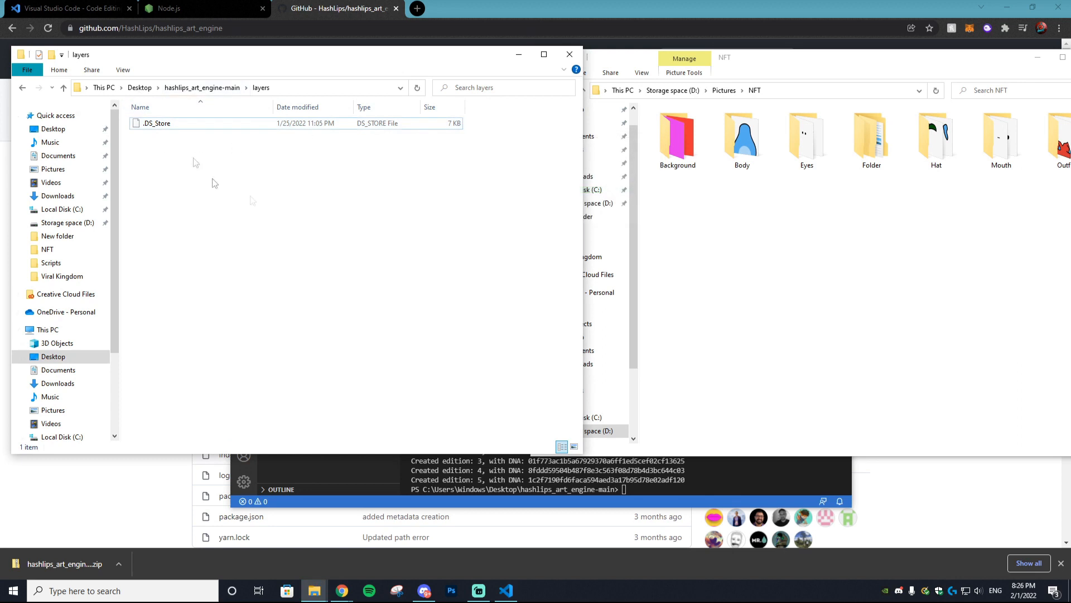
- Copy the Background, Body, Eyes, Hat, Mouth and Outfit folders from the NFT folder into the layers folder
left_click(751, 64)
left_click_drag(682, 192, 811, 155)
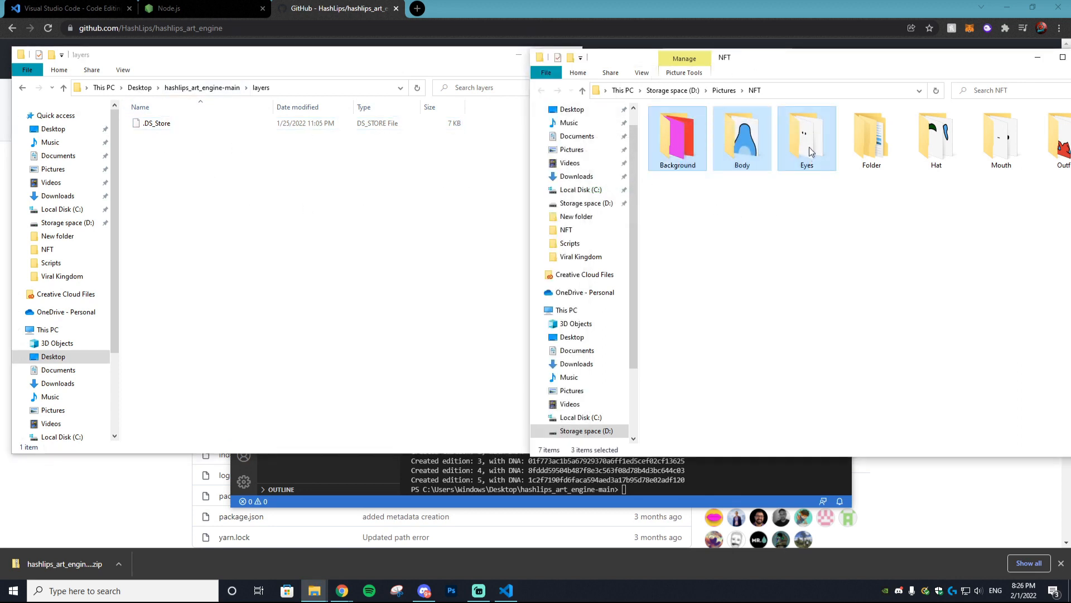
left_click_drag(811, 142, 295, 218)
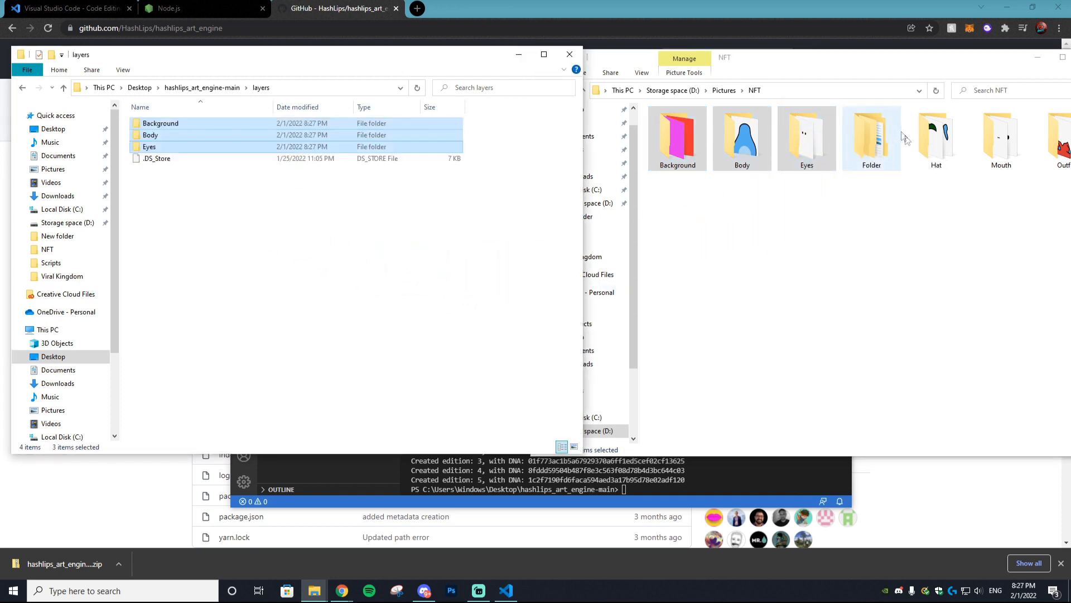
left_click_drag(929, 196, 193, 204)
left_click(218, 223)
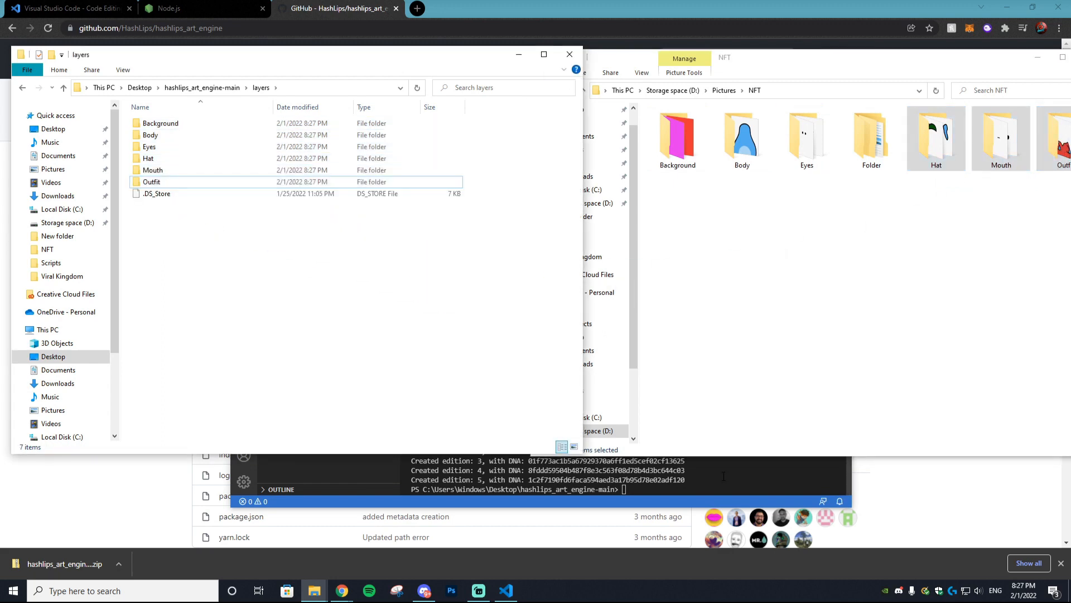
- Switch to Visual Studio Code and open config.js from the project's src folder
left_click(723, 475)
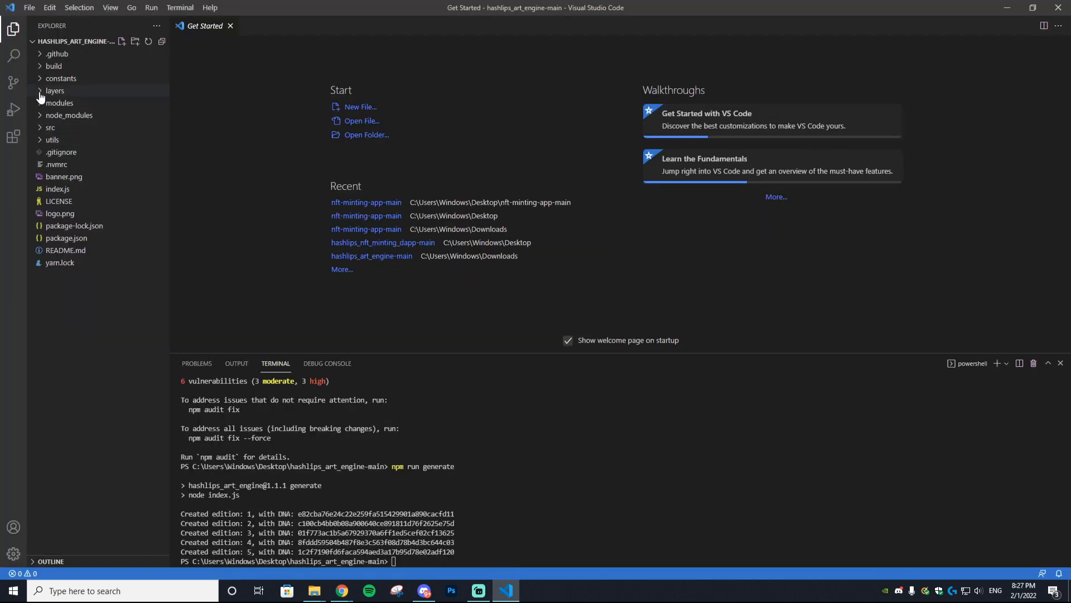
left_click(44, 128)
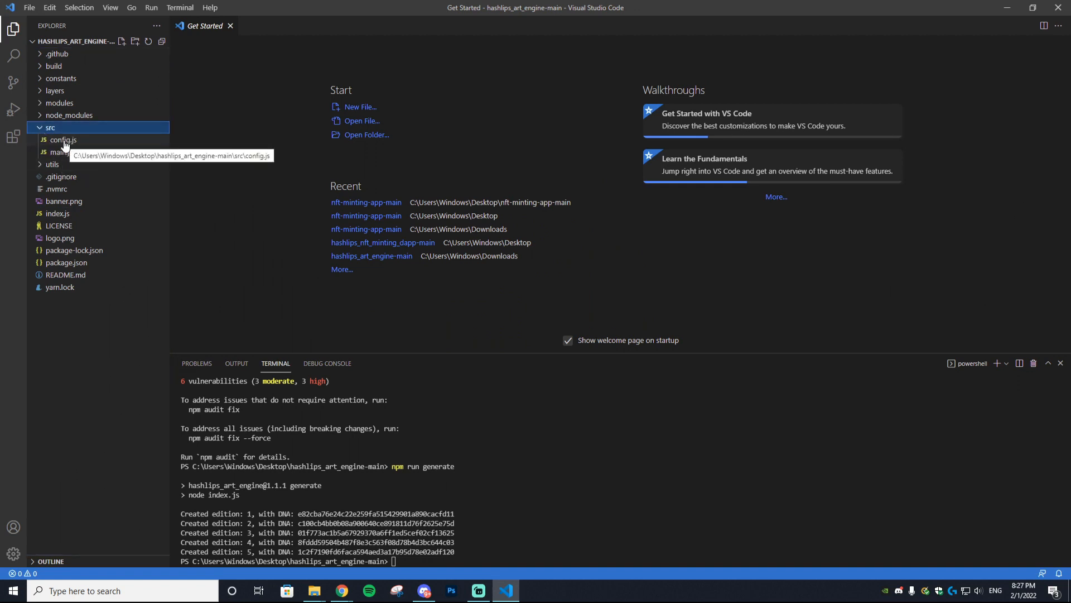
left_click(64, 140)
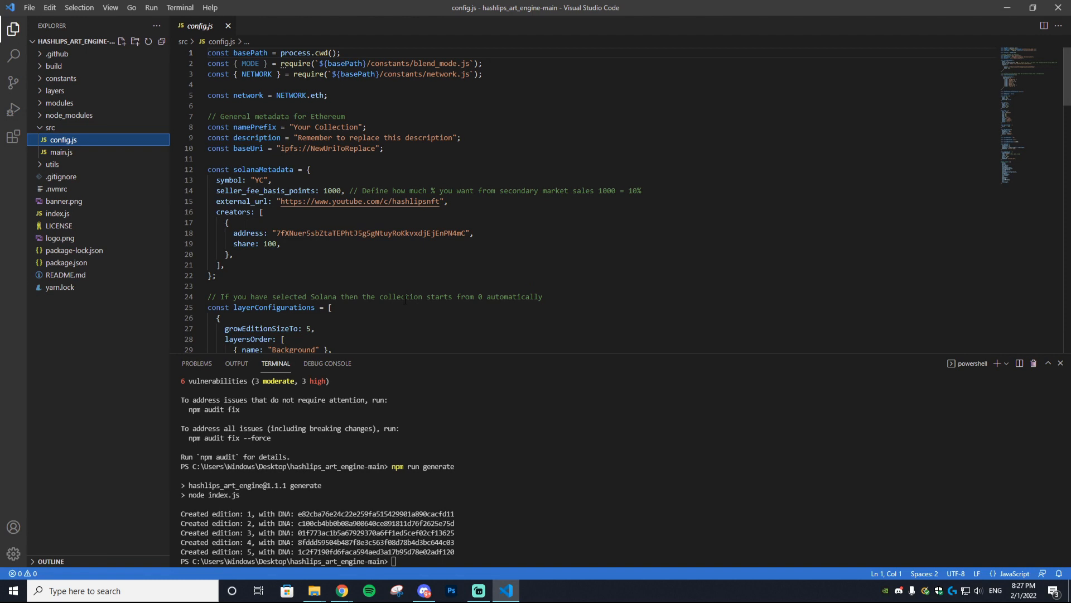
- Set the namePrefix in config.js to "Wobbles NFT"
left_click(211, 128)
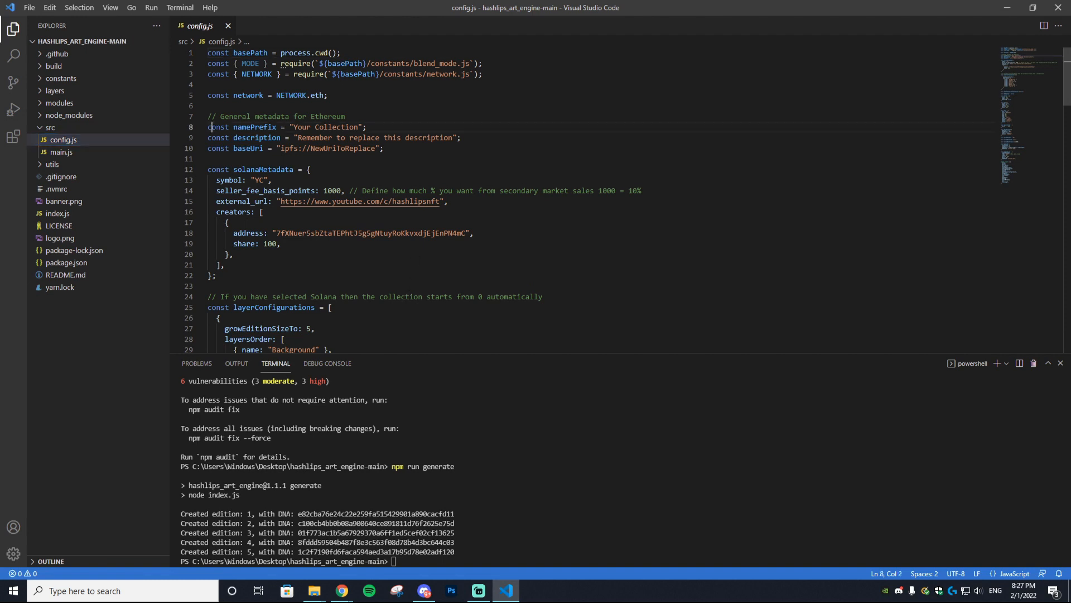
left_click_drag(294, 127, 358, 128)
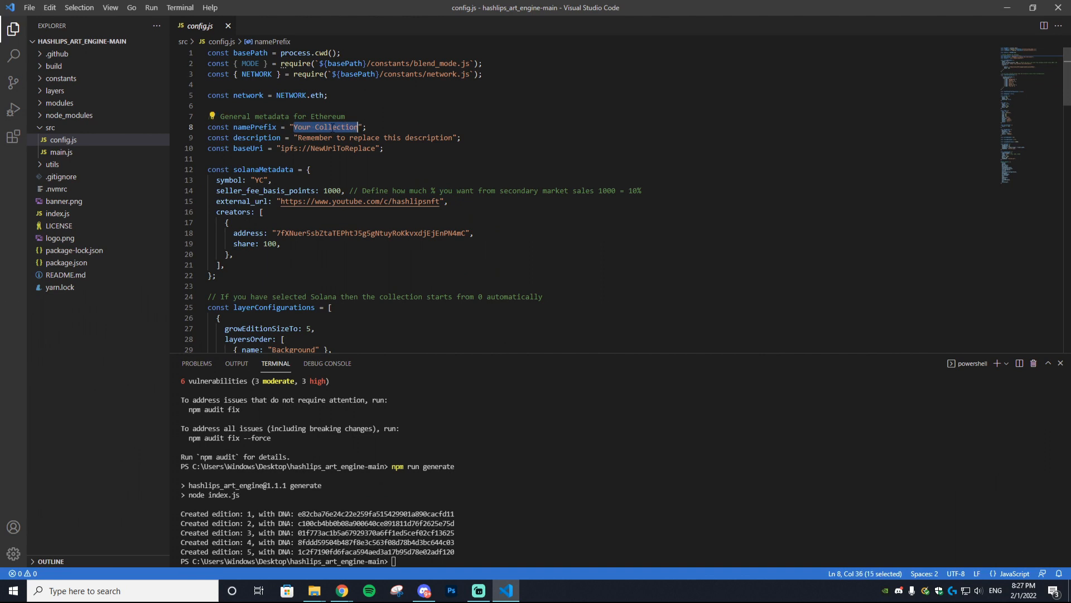
type("Wobbles NMFT")
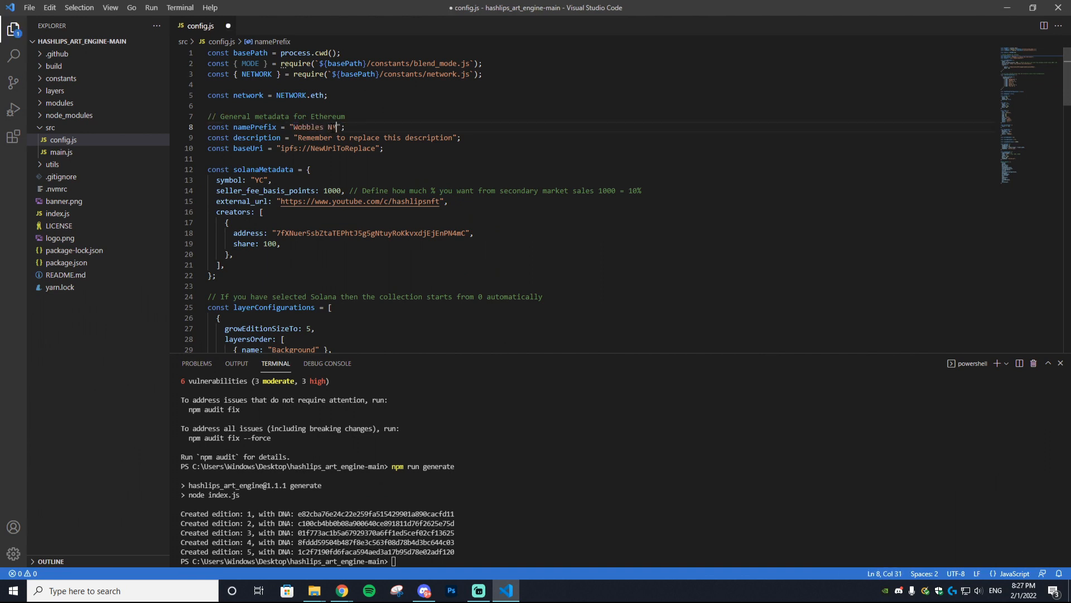
key("BackSpace")
key("BackSpace")
key("BackSpace")
type("FT")
- Replace the description text in config.js with "This is the wobbles nft"
left_click(272, 137)
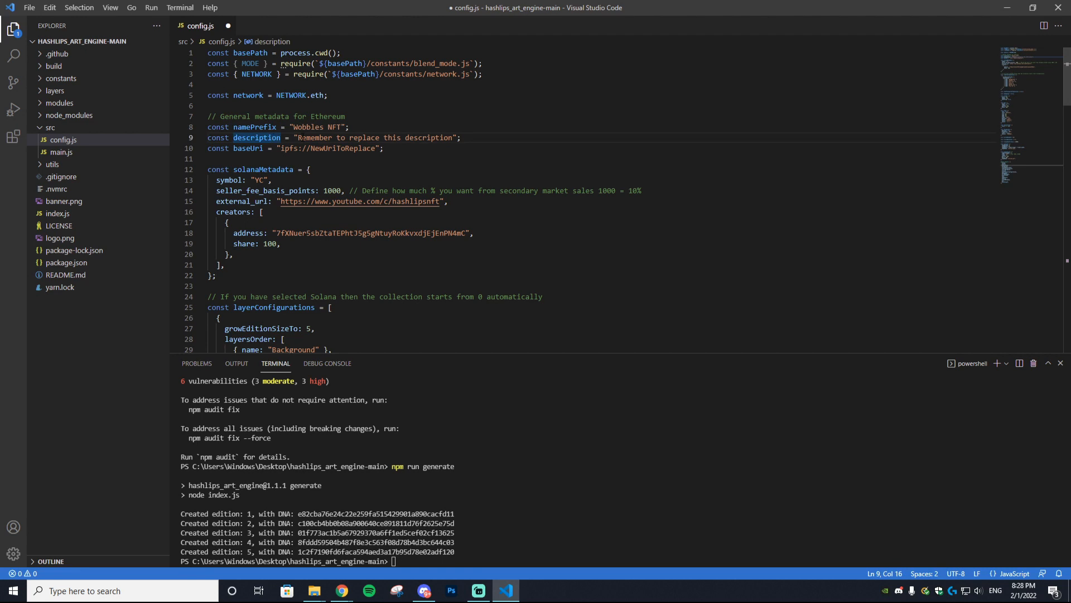
left_click_drag(298, 138, 453, 137)
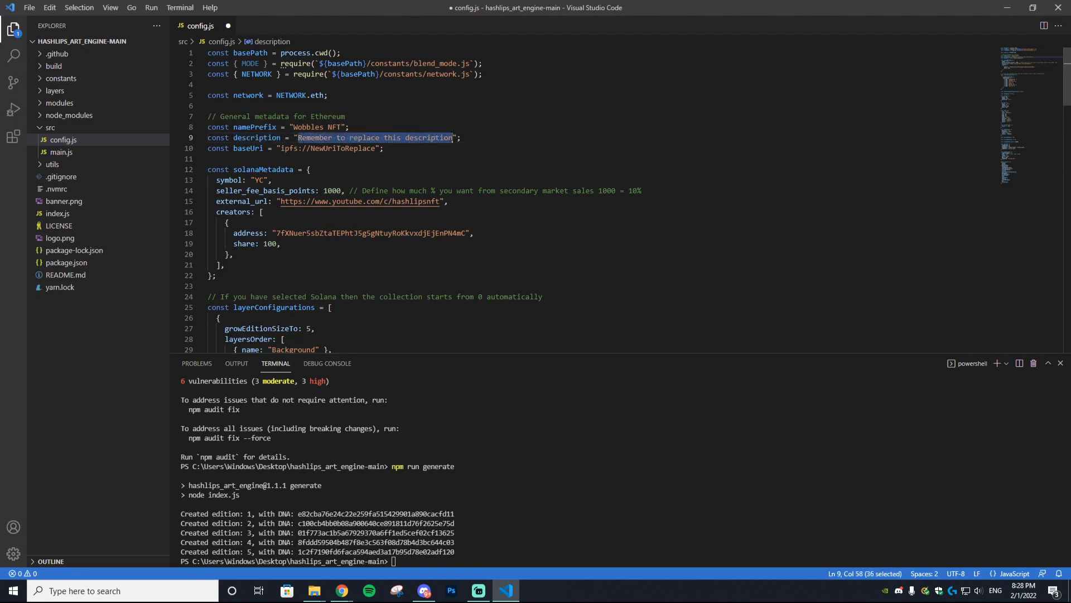
type("This is  ")
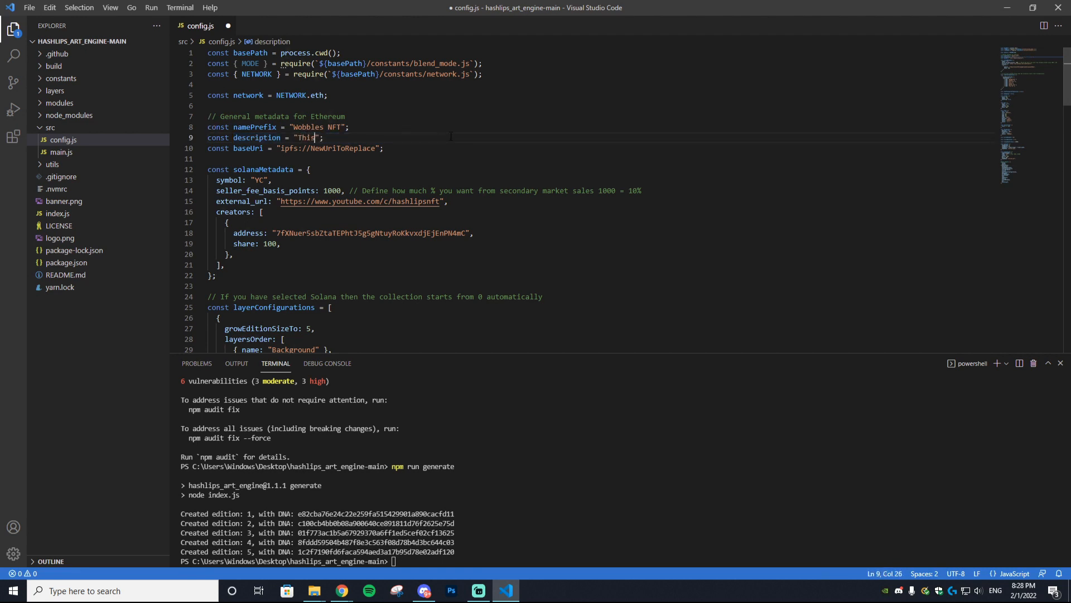
type("the wobbles nf")
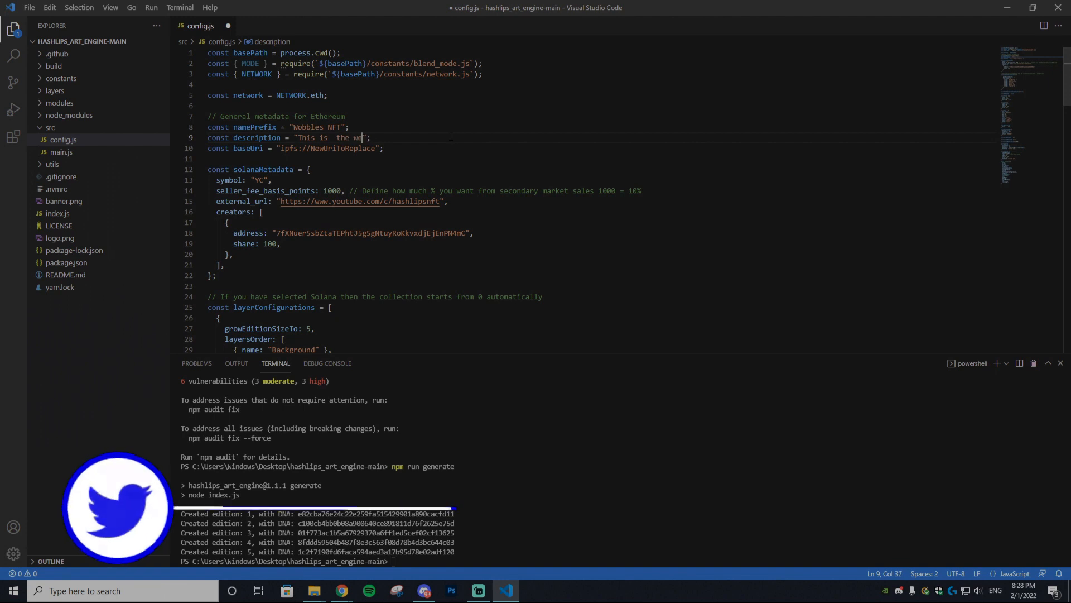
type("t")
key("Down")
key("Down")
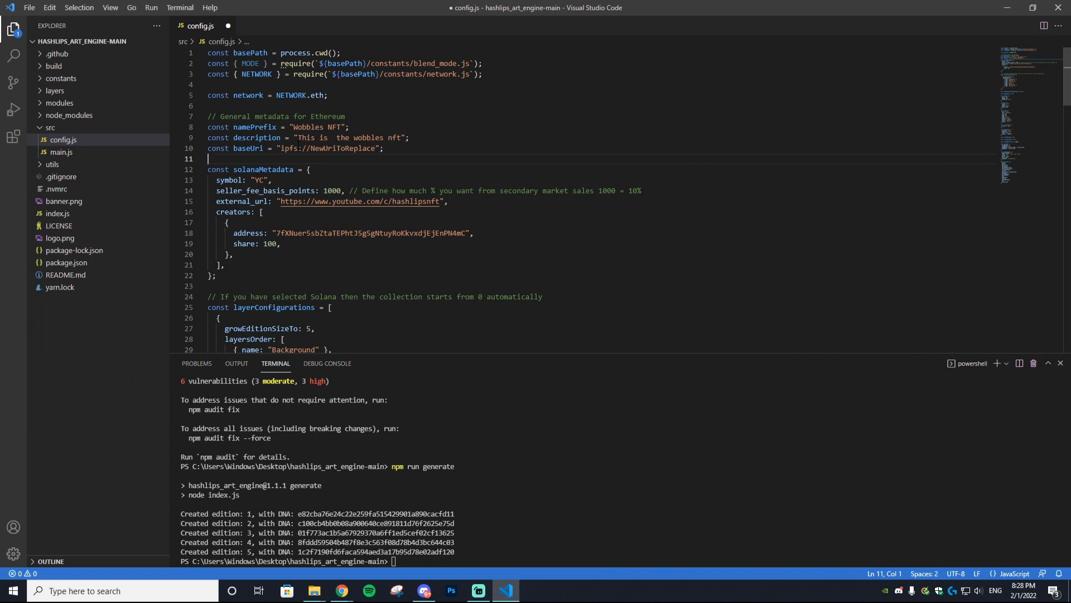
- Place the File Explorer window of the layers folder beside the layersOrder list in config.js for reference
scroll(393, 144, "down", 5)
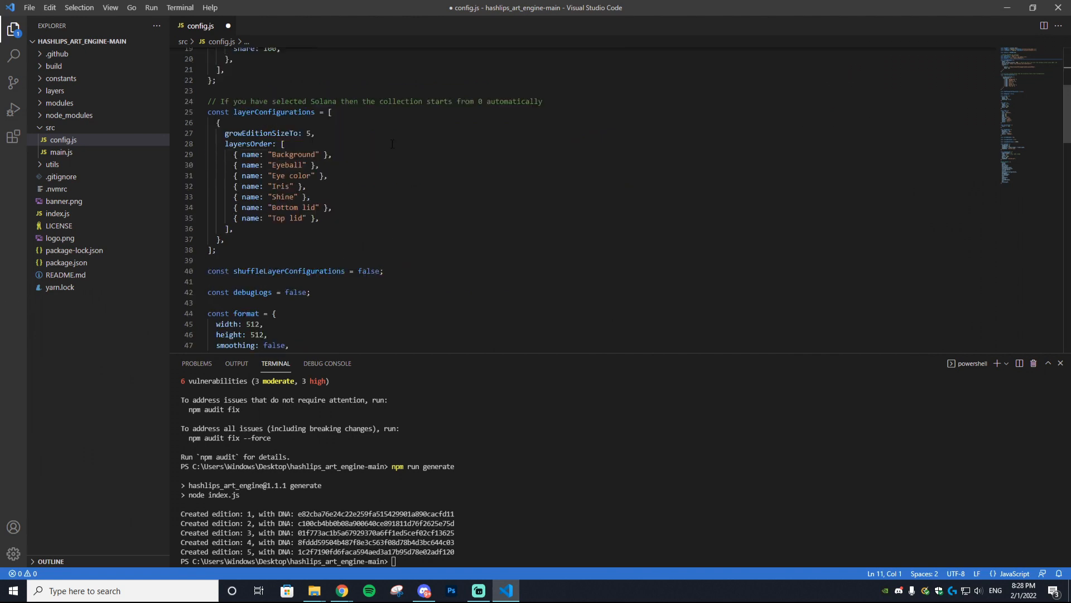
scroll(392, 144, "up", 1)
left_click(339, 188)
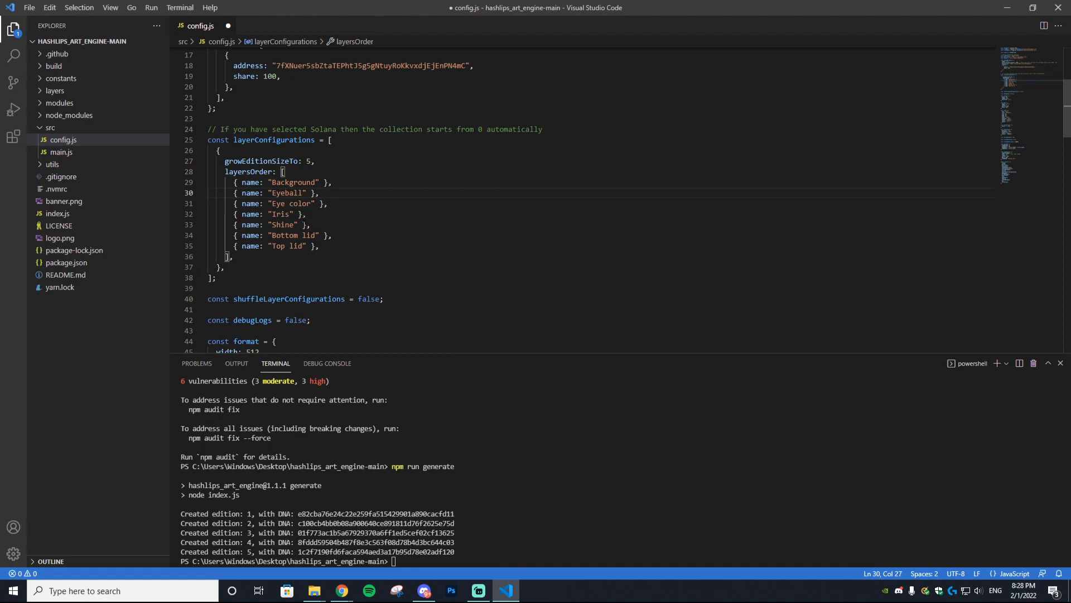
left_click(314, 590)
left_click_drag(193, 55, 659, 71)
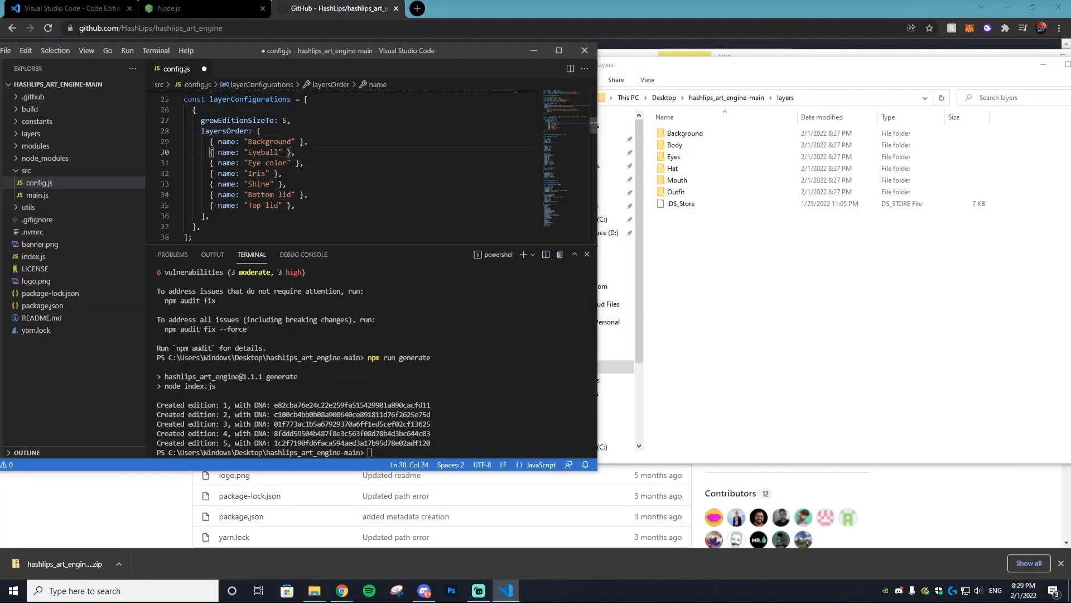
- Rename the five layersOrder entries after Background to Body, Outfit, Eyes, Mouth and Hat, in that order
mouse_move(278, 151)
left_mouse_down()
mouse_move(248, 152)
mouse_move(287, 162)
left_mouse_up()
type("BodyOutfit")
double_click(256, 173)
type("Eyes")
double_click(259, 183)
type("Mouth")
left_click_drag(291, 194, 248, 194)
type("Hat")
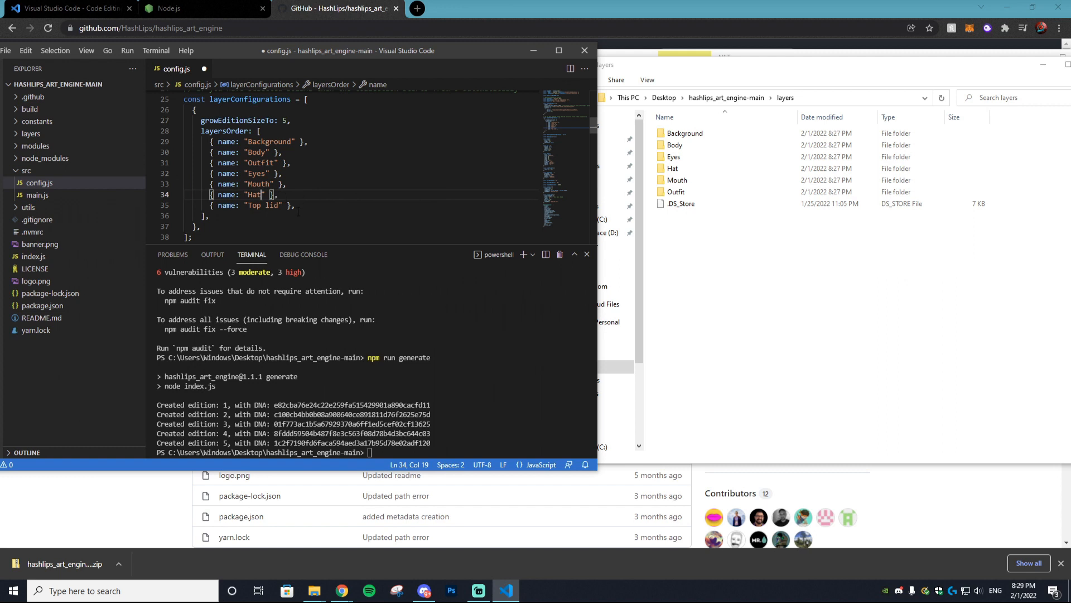
- Insert a second Hat entry below the existing one in layersOrder, and delete the duplicate again
left_click_drag(296, 206, 178, 206)
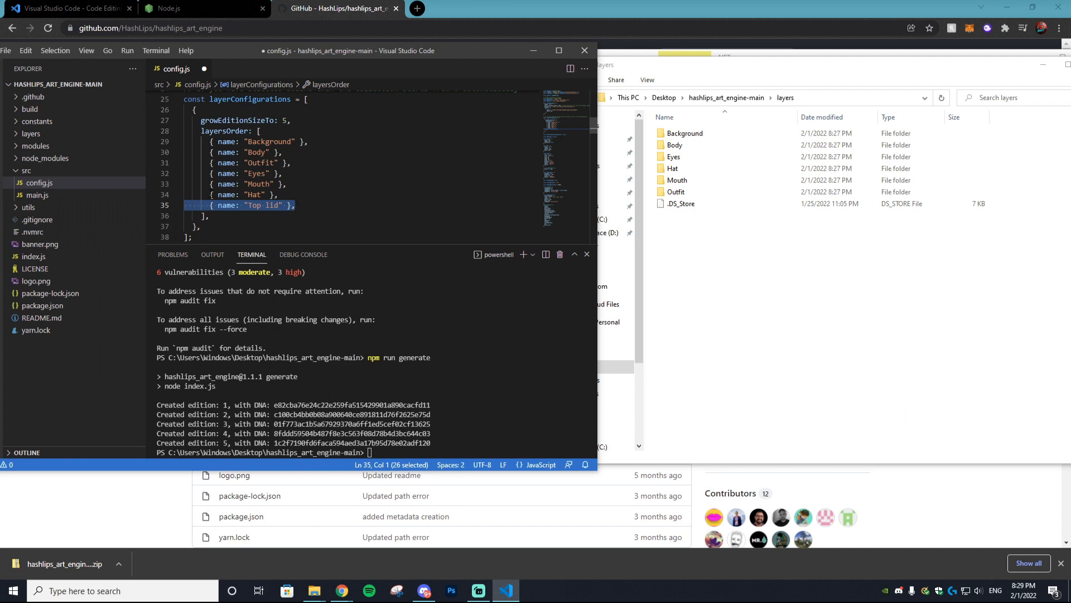
left_click(292, 193)
key("Return")
type("{ name: \"Hat\" },")
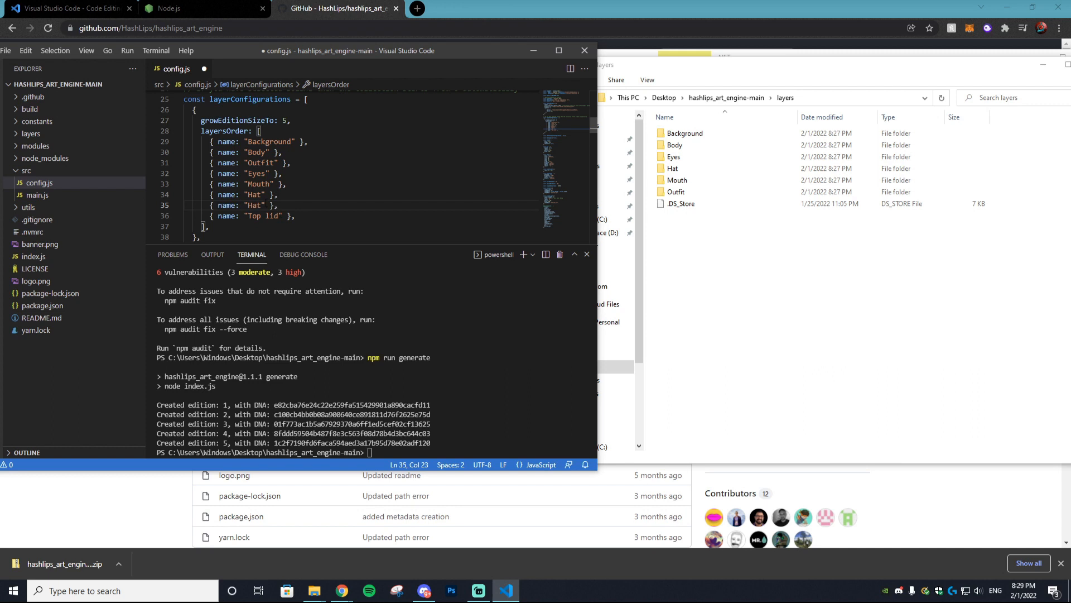
left_click_drag(282, 206, 184, 205)
key("BackSpace")
key("Delete")
- Delete the leftover Top lid entry and its empty line from layersOrder
left_click_drag(295, 205, 184, 206)
key("BackSpace")
key("BackSpace")
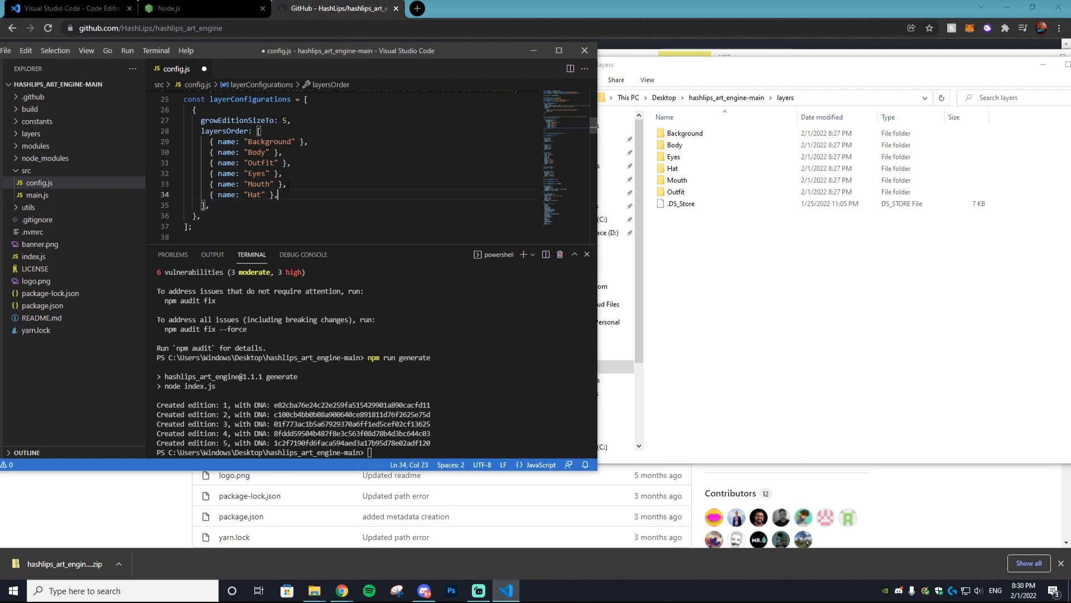
- Set growEditionSizeTo in layerConfigurations to 50
scroll(315, 200, "up", 1)
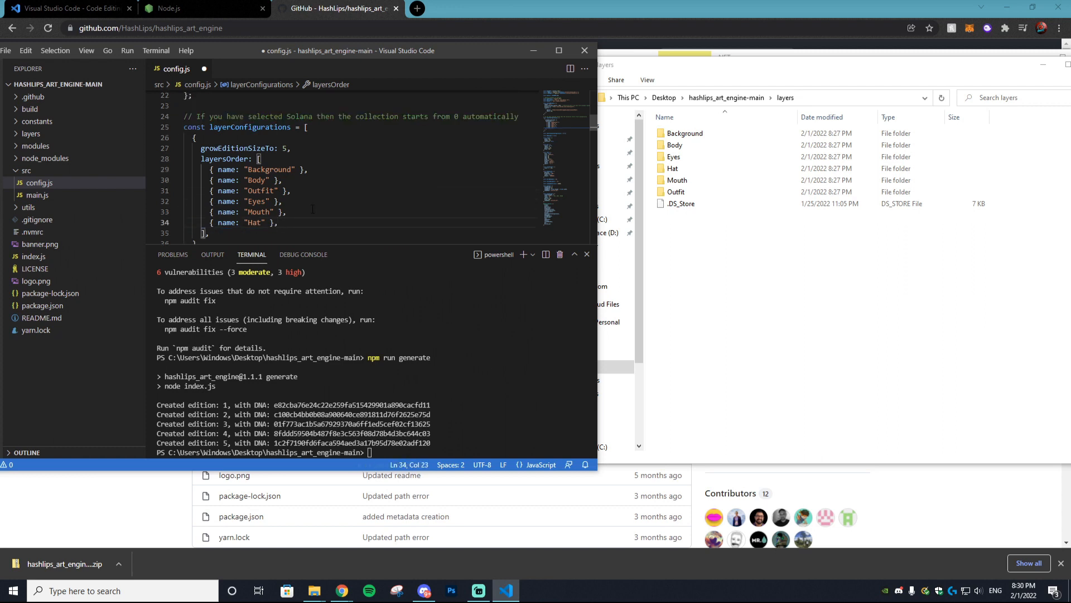
left_click(286, 148)
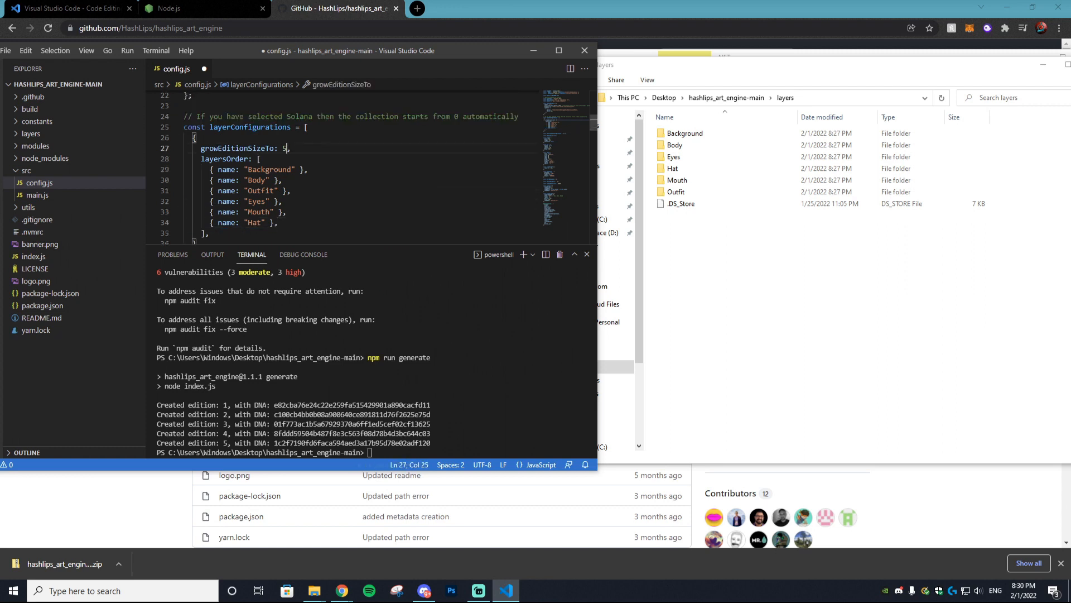
left_click(274, 148)
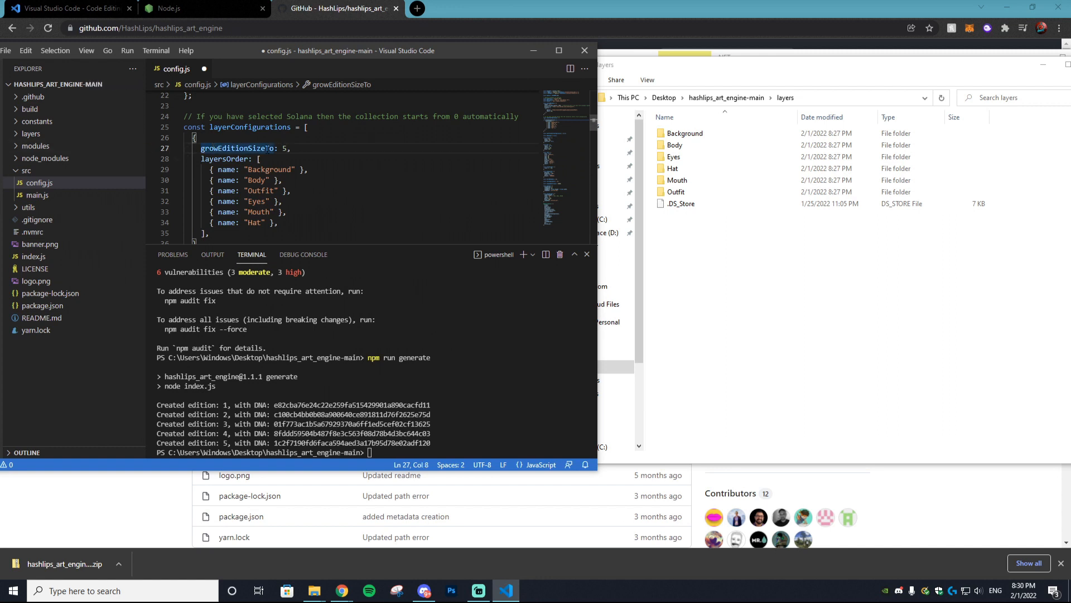
double_click(285, 148)
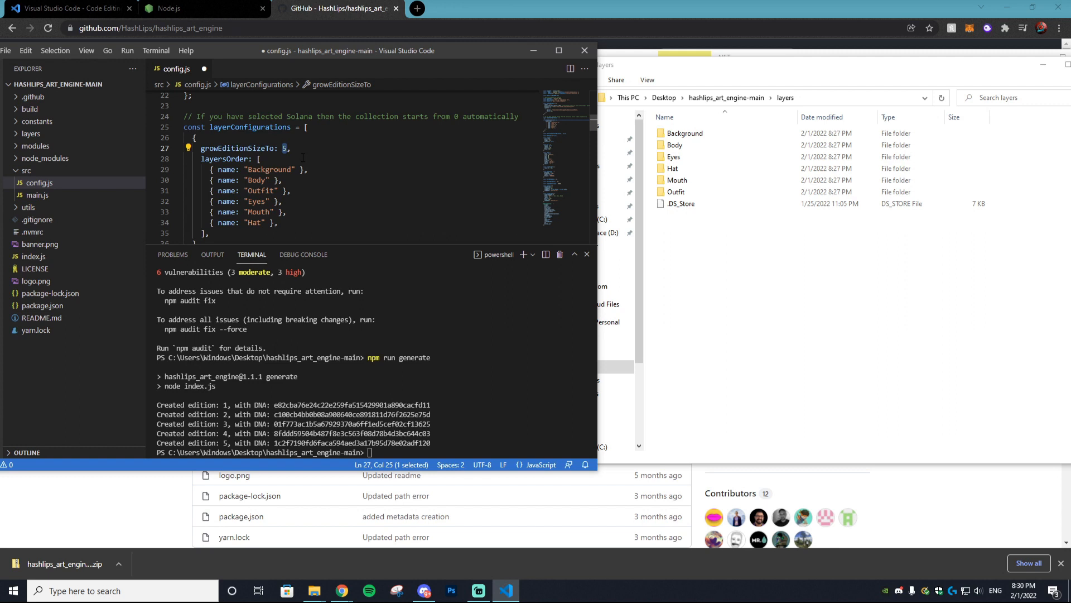
type("50")
- Try a width of 3000 in the format settings, and restore it to 512
scroll(329, 162, "down", 1)
scroll(263, 174, "down", 5)
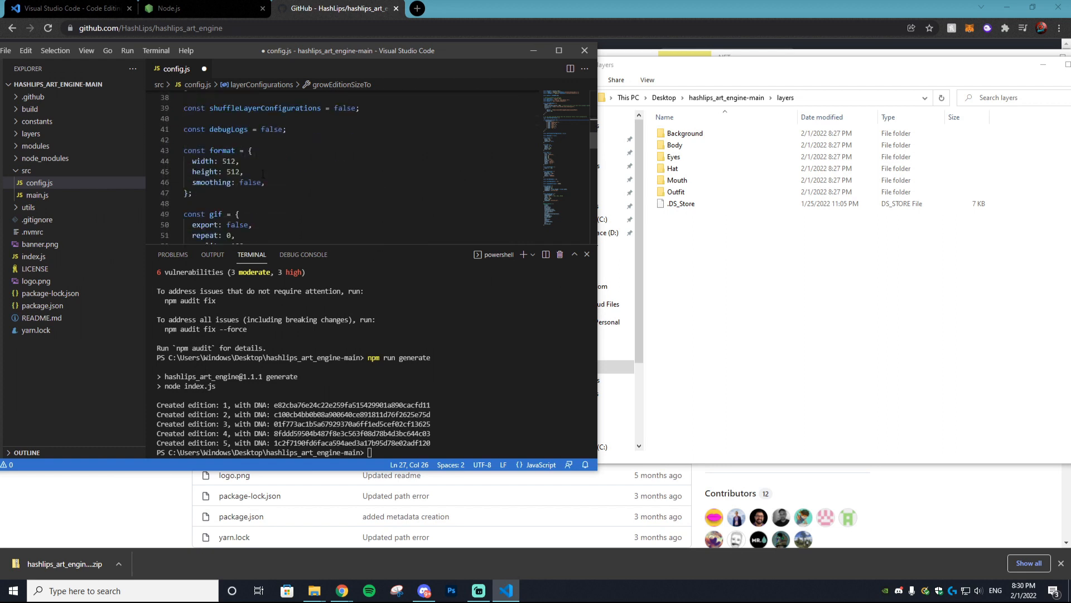
double_click(227, 160)
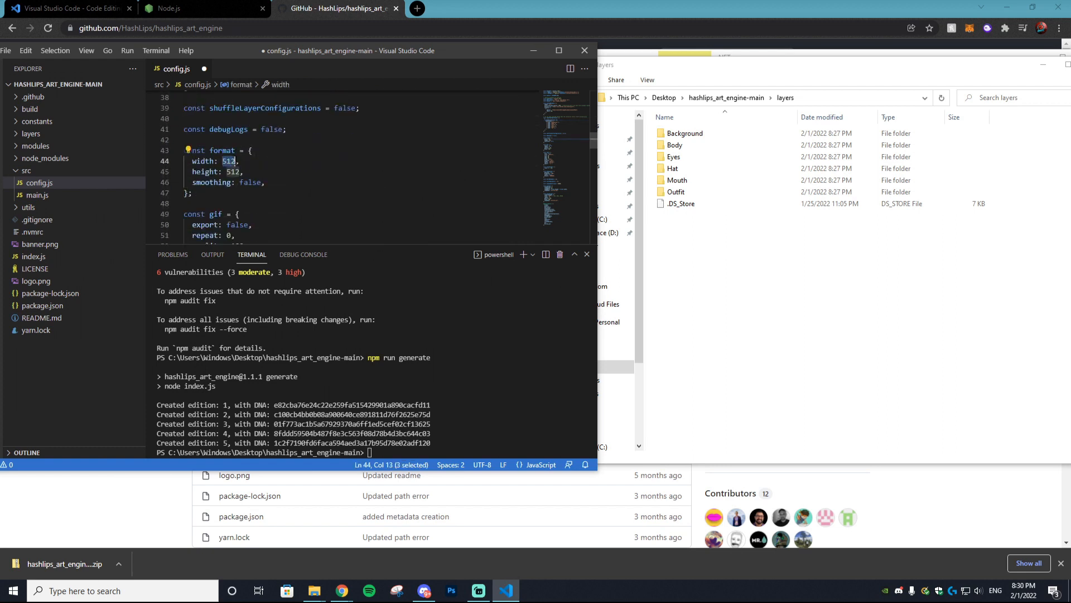
type("3000")
double_click(233, 171)
left_click_drag(241, 161, 222, 161)
type("5")
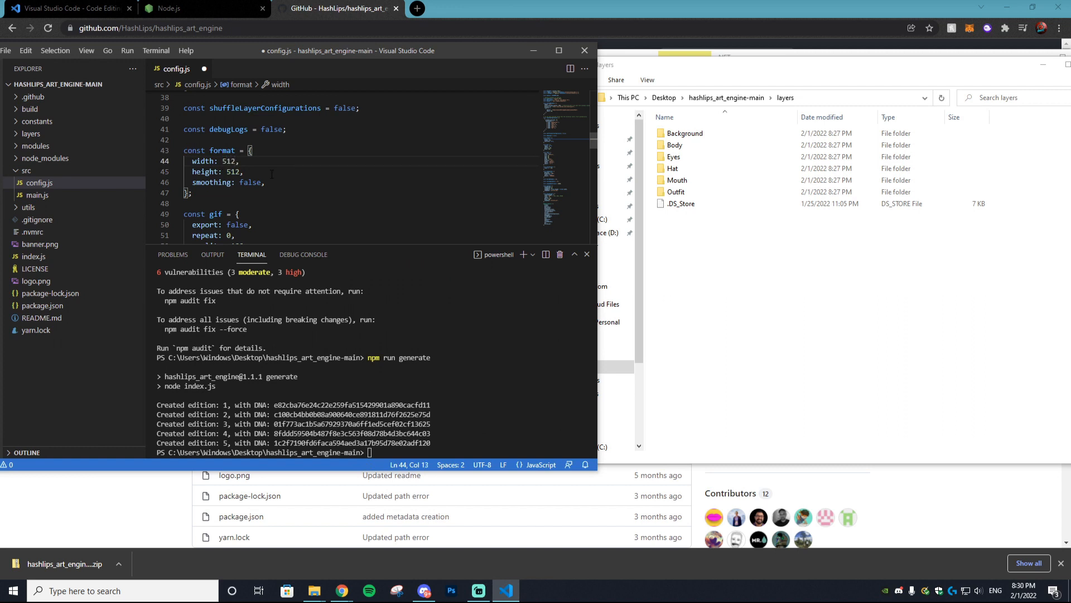
- Save the changes made to config.js
scroll(272, 174, "down", 17)
left_click_drag(230, 55, 268, 48)
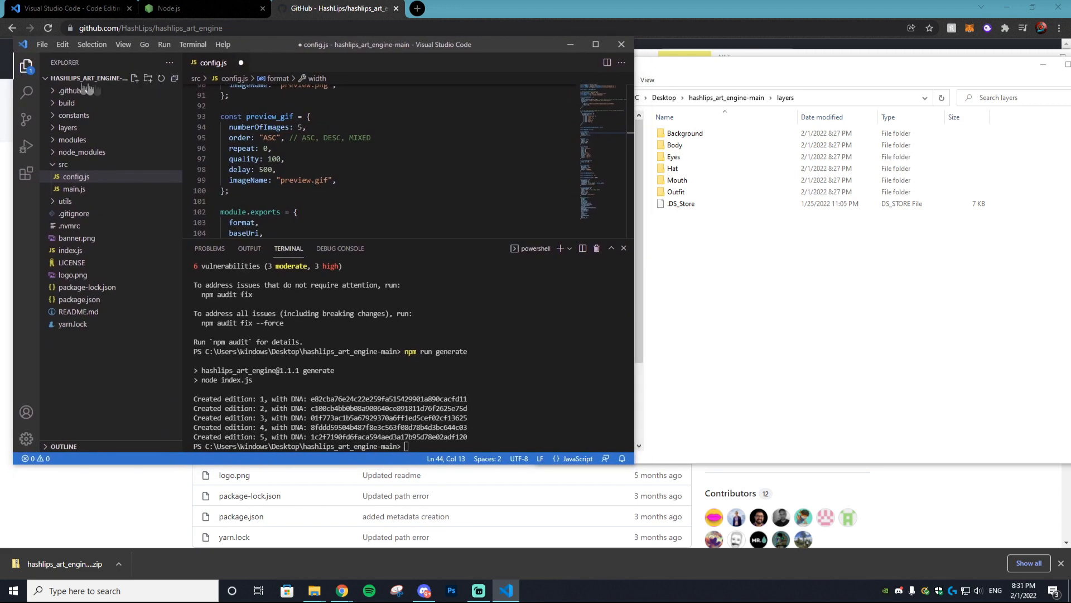
left_click(42, 44)
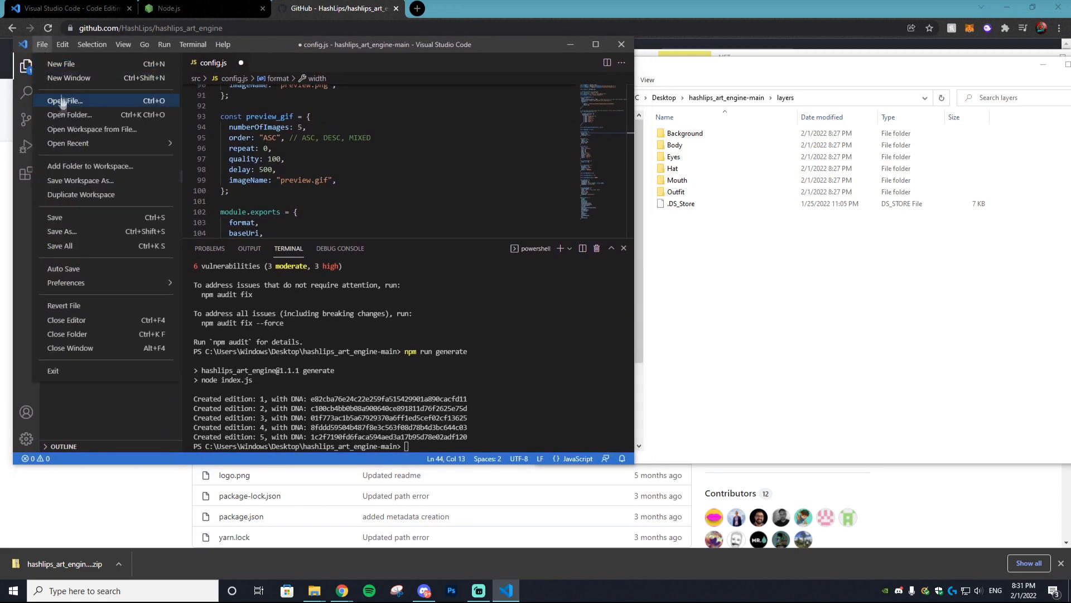
left_click(79, 251)
- Switch to File Explorer and open the Background folder inside the layers folder
left_click_drag(701, 67, 605, 48)
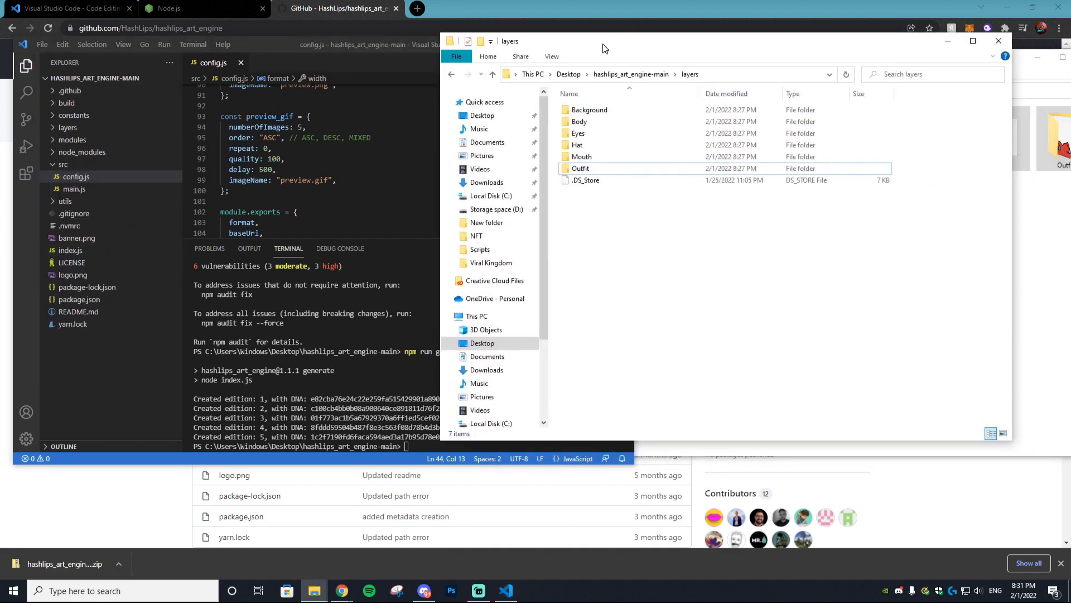
double_click(618, 109)
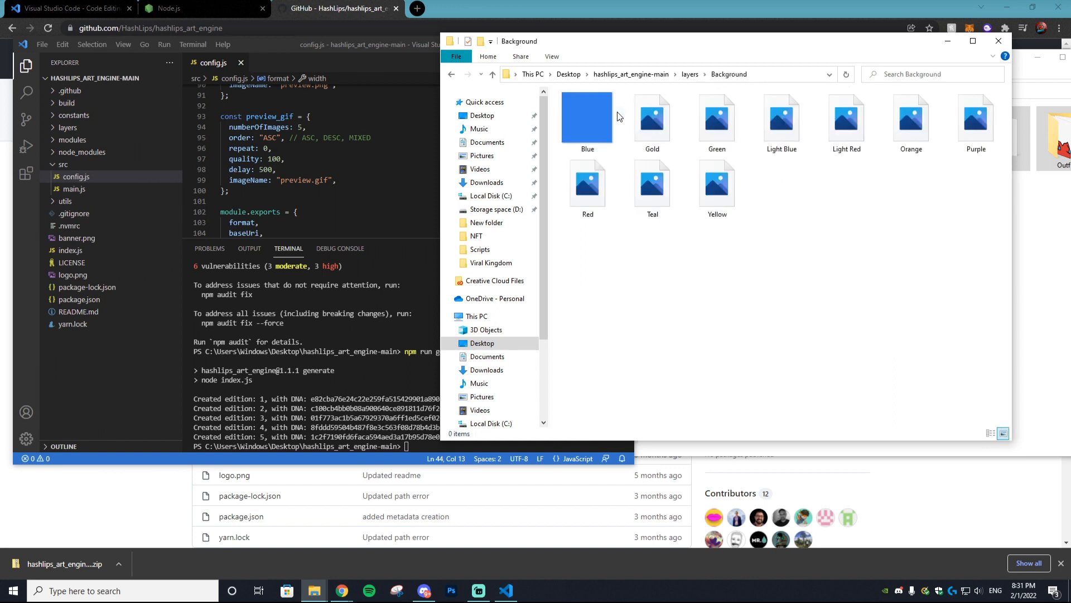
left_click(690, 75)
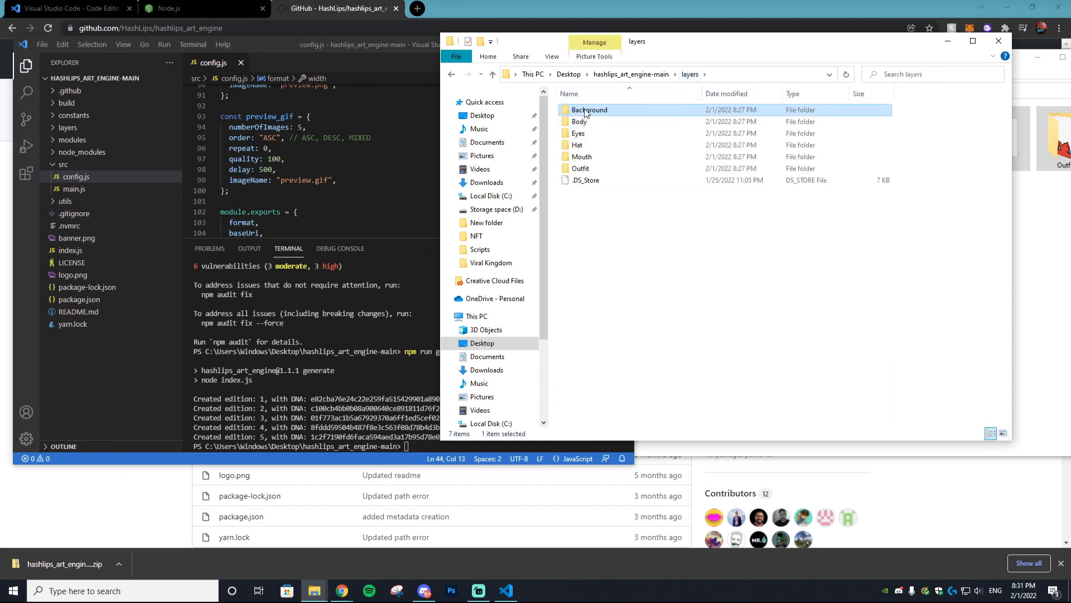
double_click(575, 109)
- Rename the Blue background image as Blue#1 to give it a rarity weight
right_click(595, 140)
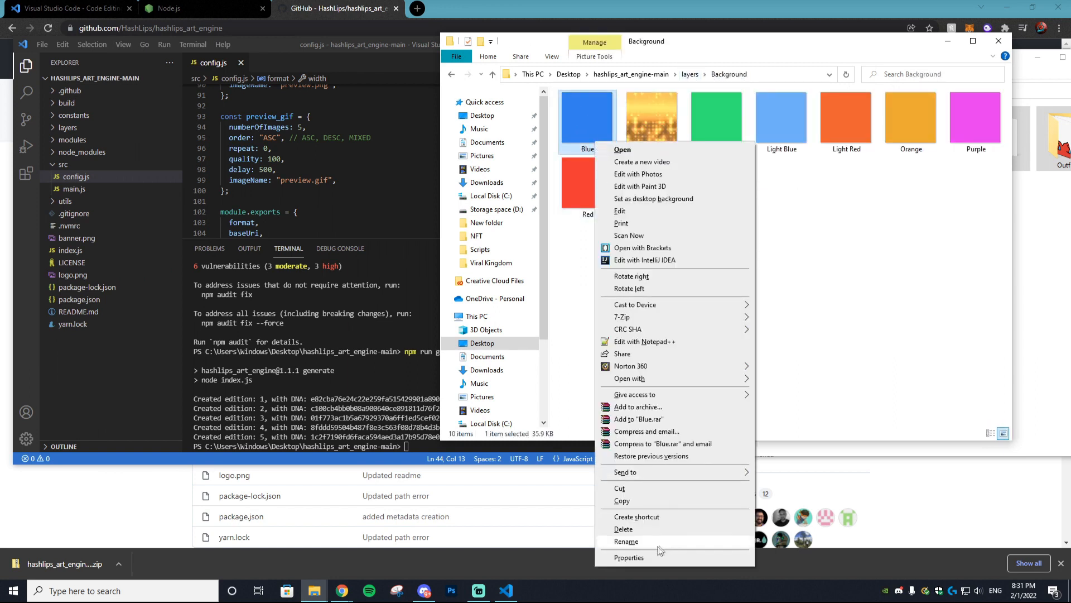
left_click(641, 542)
left_click(599, 149)
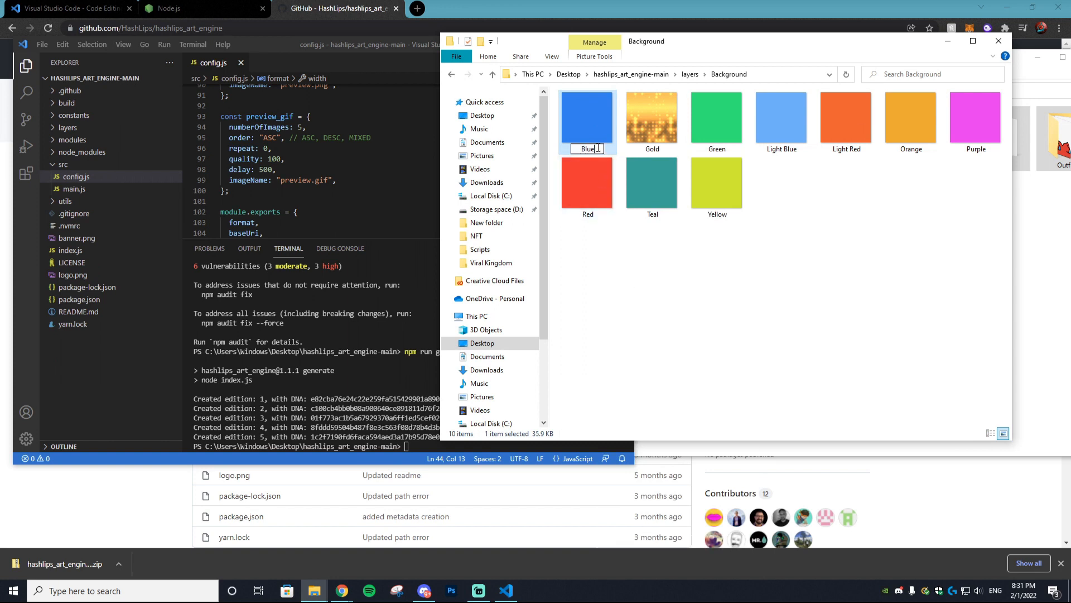
type("#1")
key("Return")
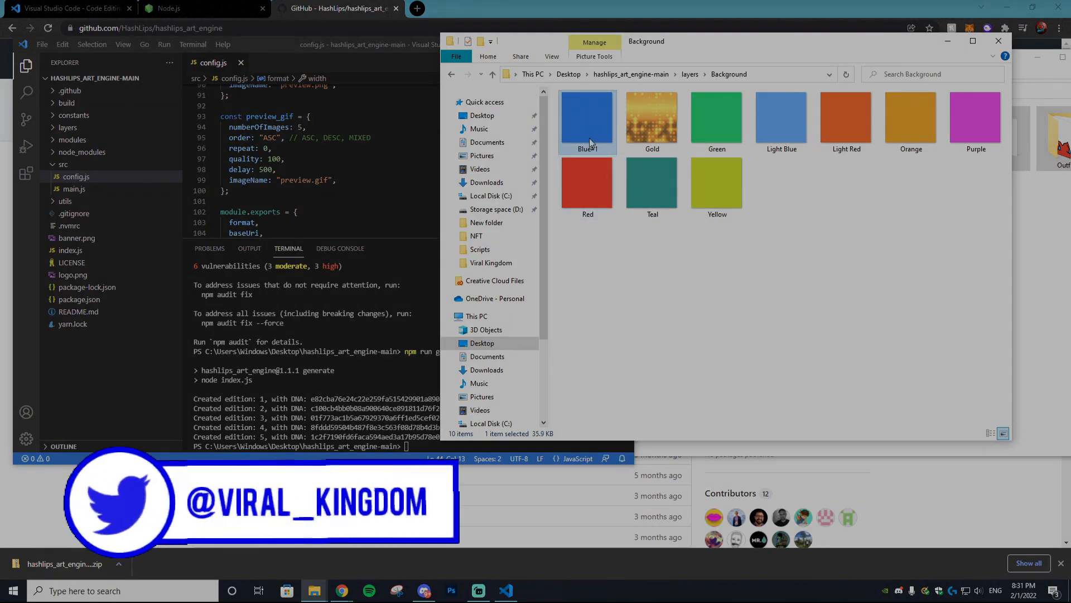
- Change the blue background image's rarity weight to 50 by renaming the file as Blue#50
right_click(590, 138)
left_click(621, 538)
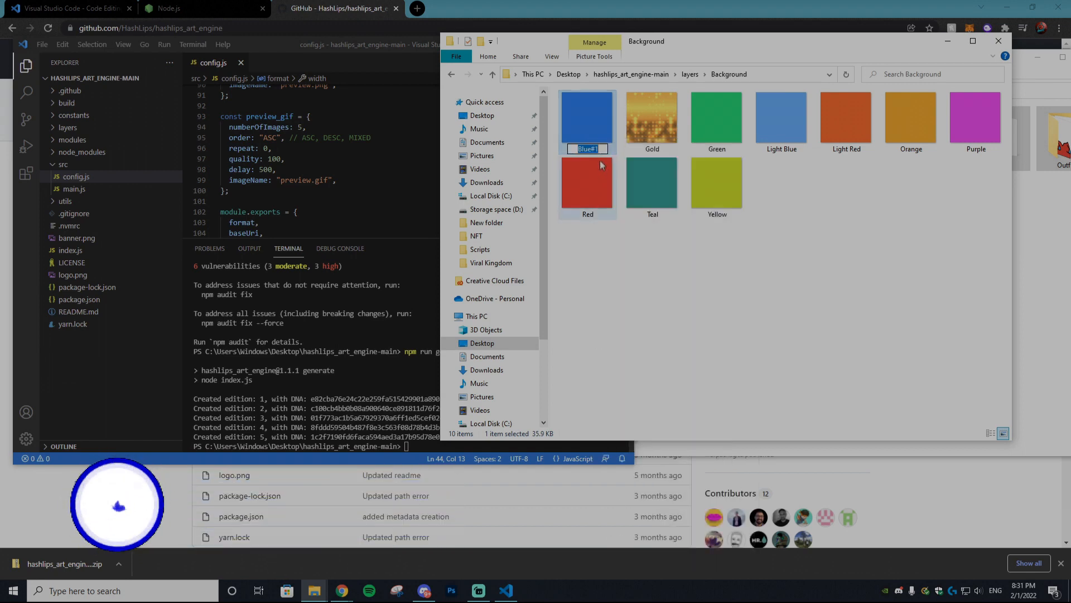
key("BackSpace")
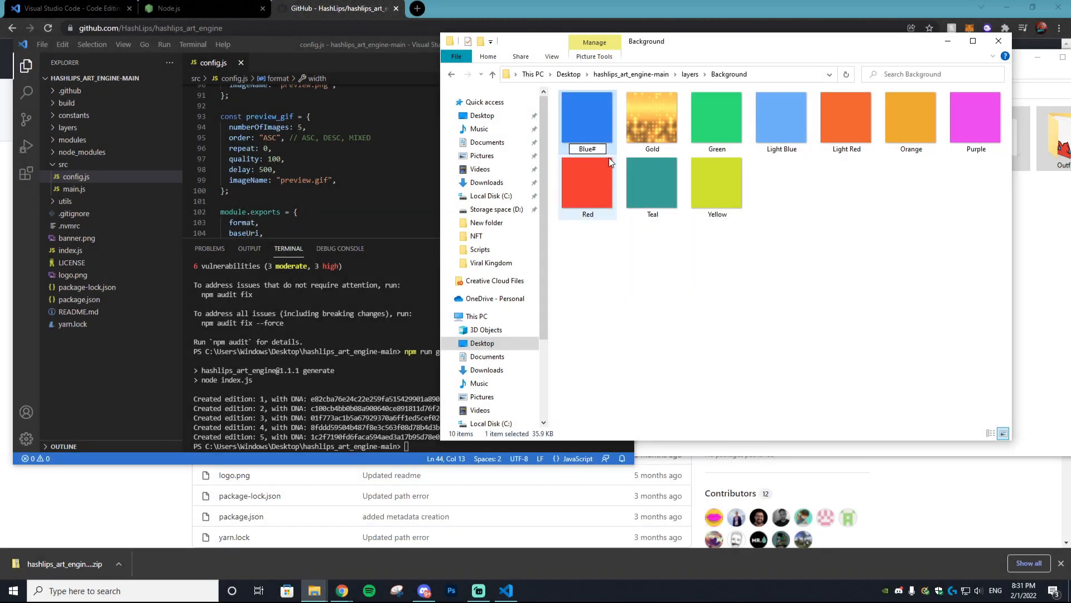
type("50")
key("Return")
- Rename the Gold background image as Gold#1 to give it a rarity weight of 1
right_click(652, 142)
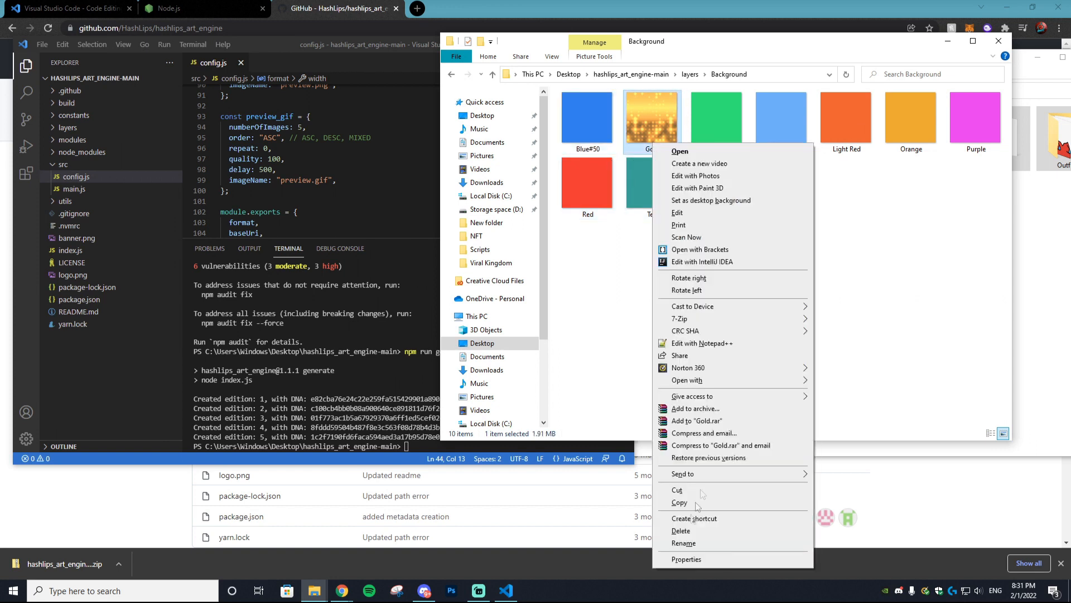
left_click(684, 543)
left_click(663, 148)
type("#1")
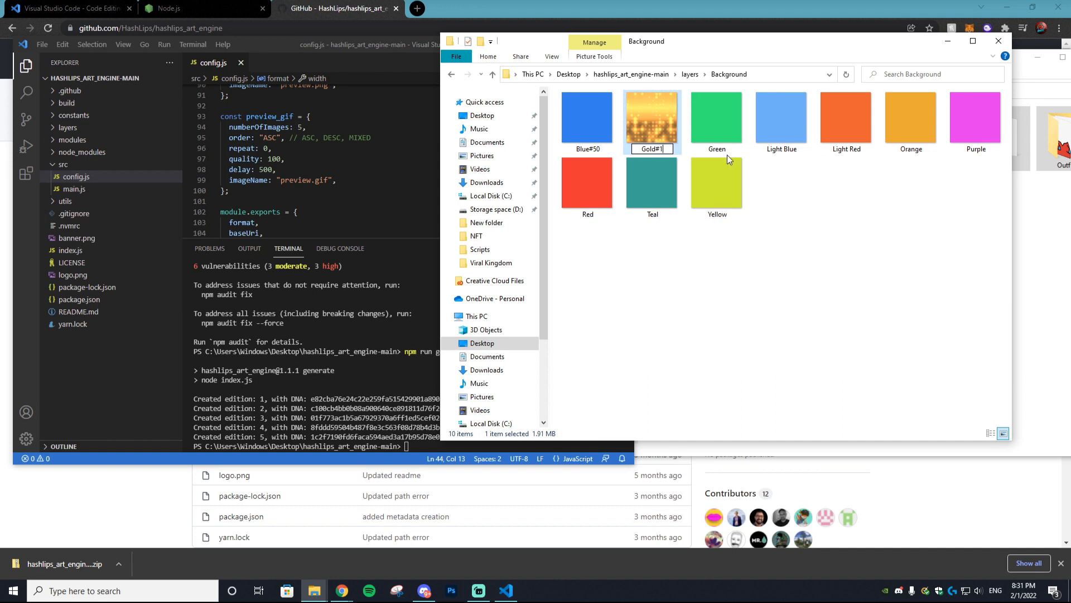
left_click(728, 153)
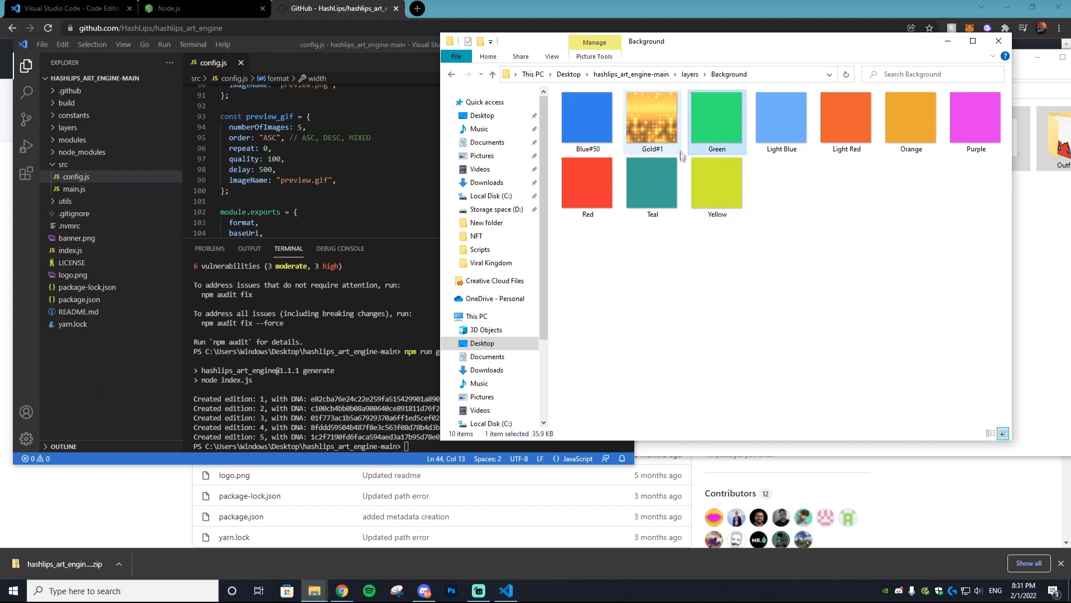
- Rename the Teal background image as Teal#25 and go back to the layers folder
right_click(638, 213)
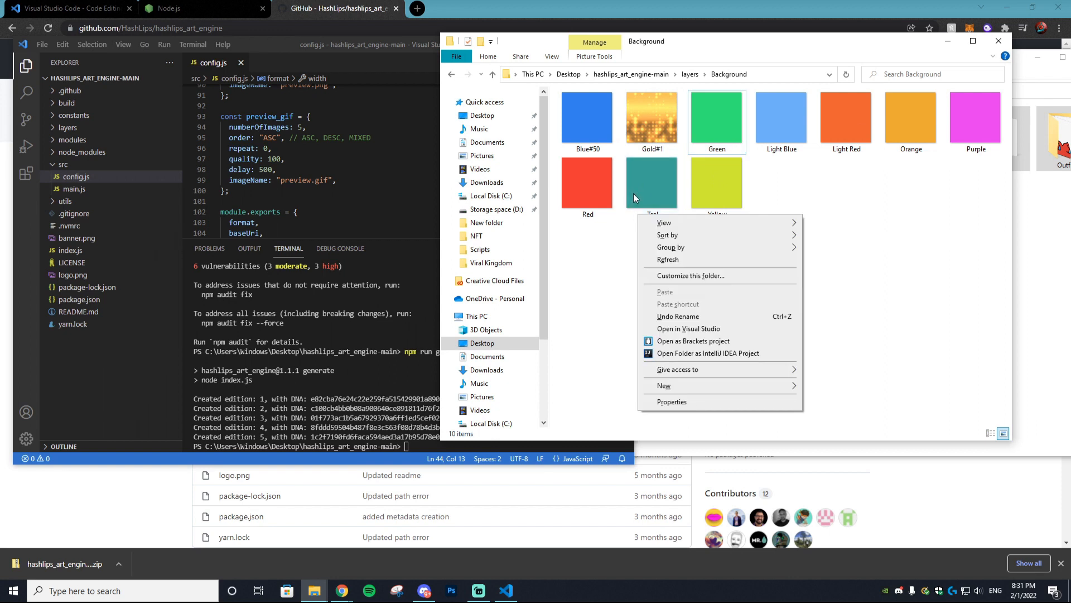
right_click(634, 195)
left_click(670, 558)
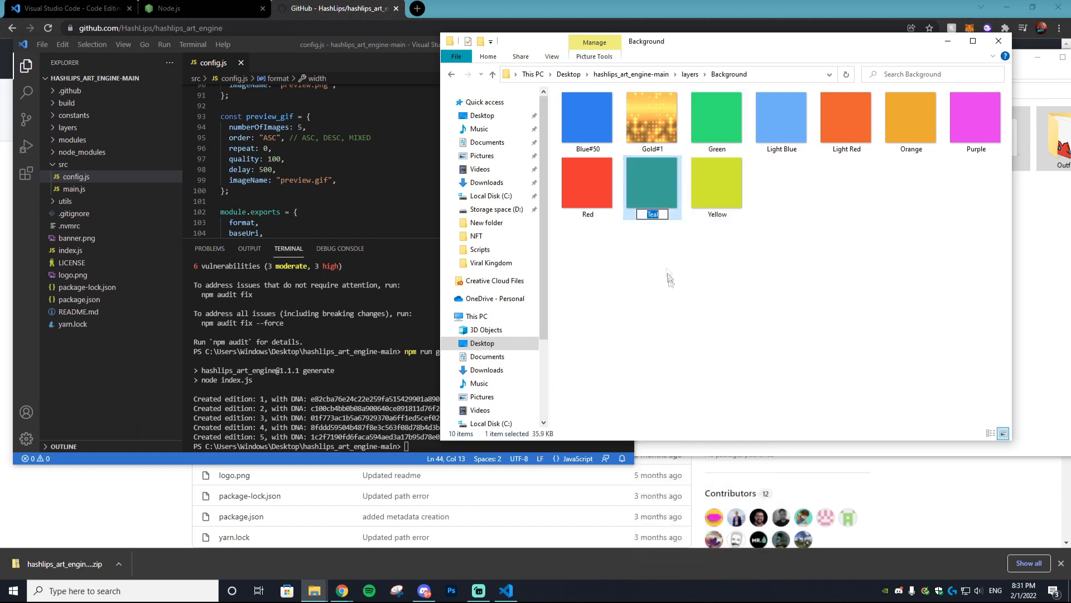
left_click(664, 219)
type("#25")
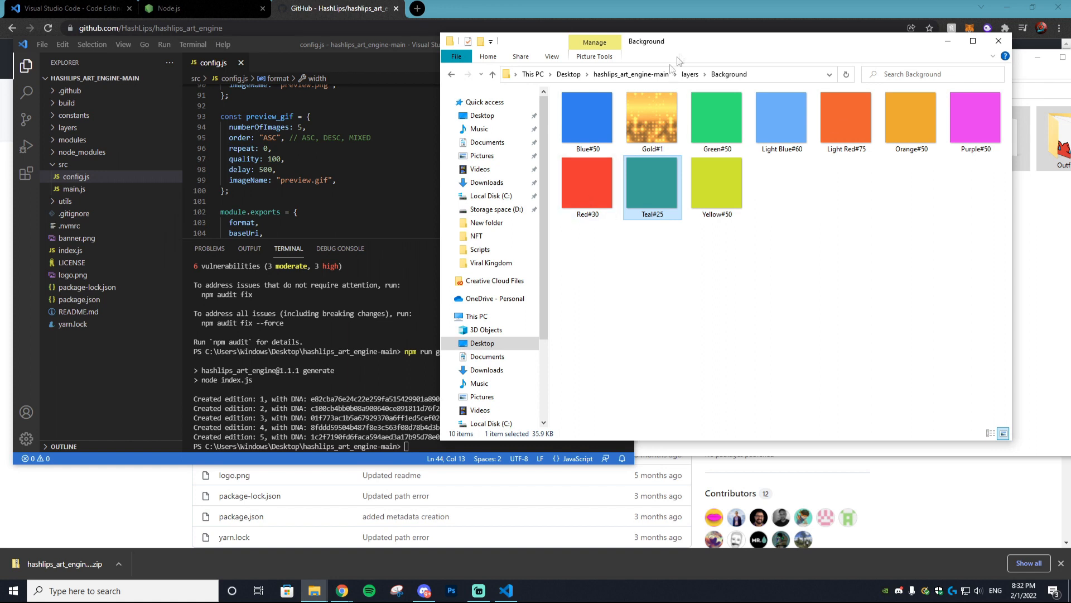
left_click(690, 74)
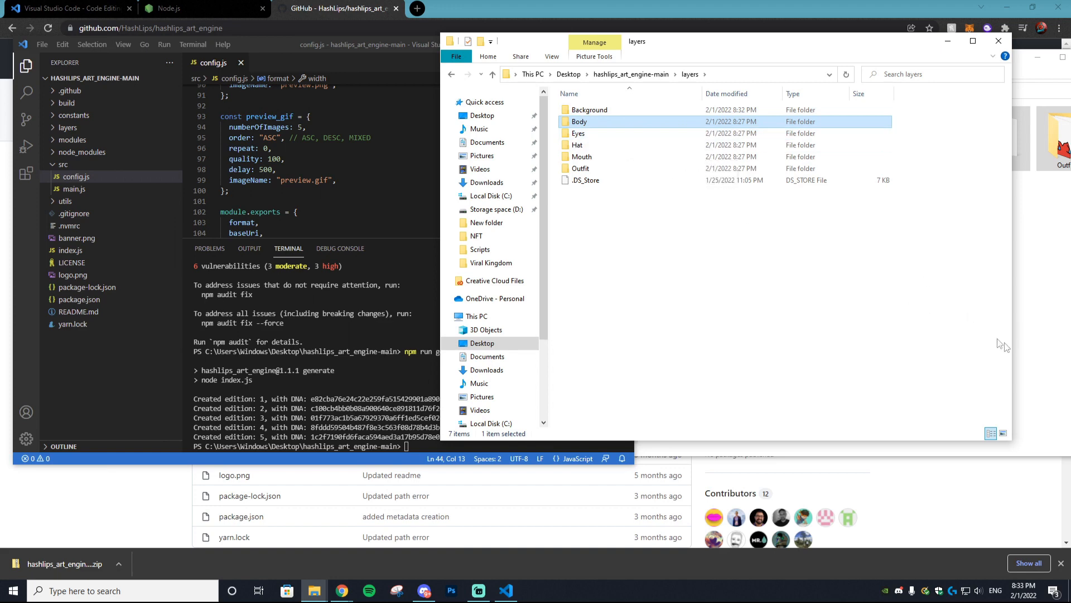
- Switch to Visual Studio Code, save config.js, and run npm run generate in the terminal
left_click(354, 106)
left_click_drag(356, 49, 380, 32)
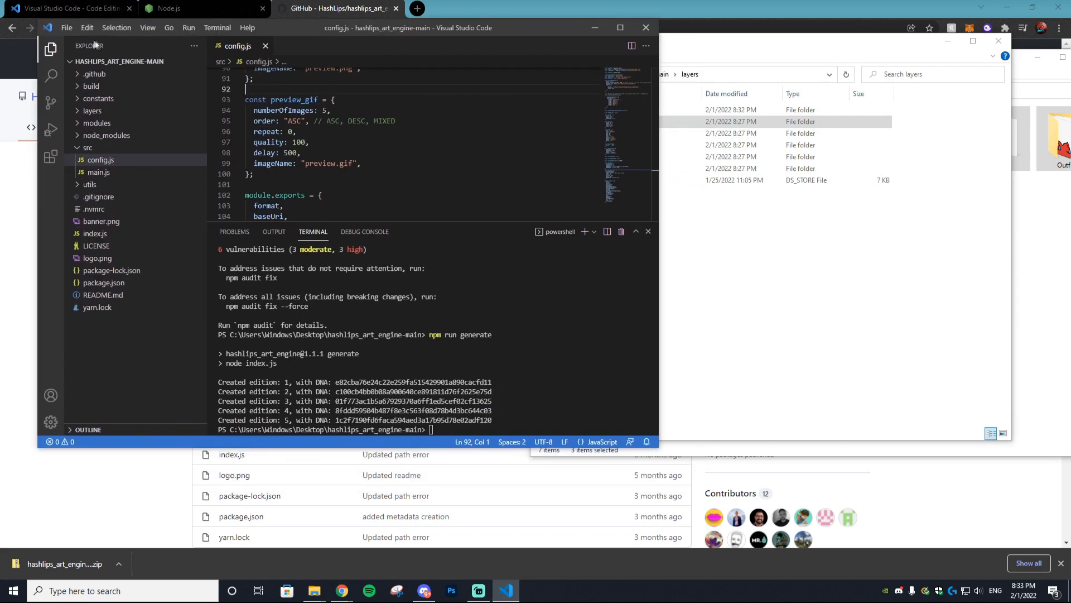
left_click(65, 29)
left_click(89, 212)
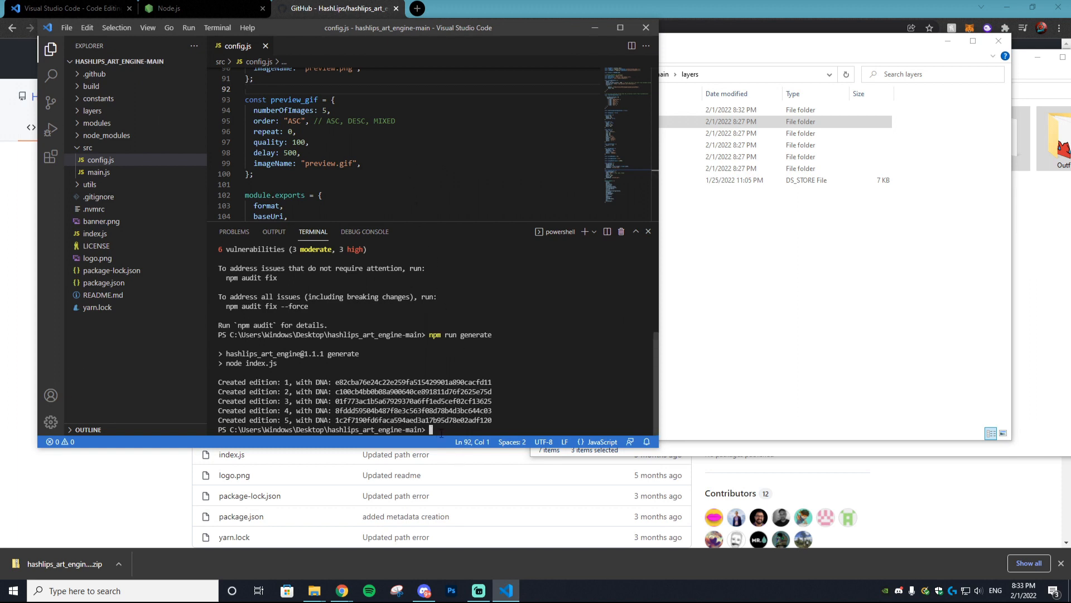
type("npm run genera")
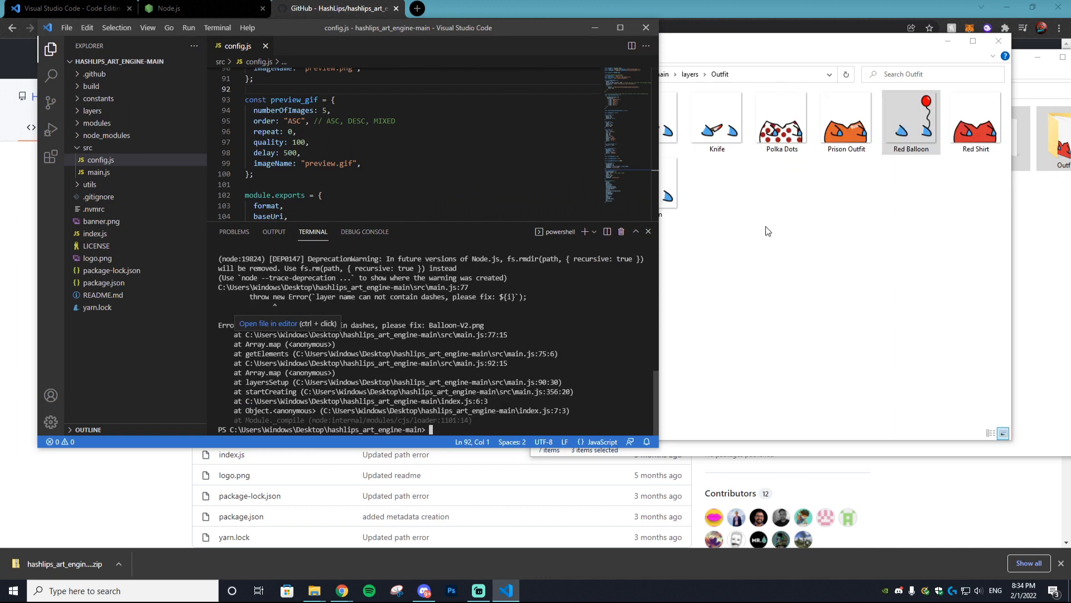
- Read the layer name error in the terminal and check the balloon file's name in the Outfit folder in File Explorer
left_click_drag(430, 325, 472, 324)
left_click(452, 327)
left_click(748, 47)
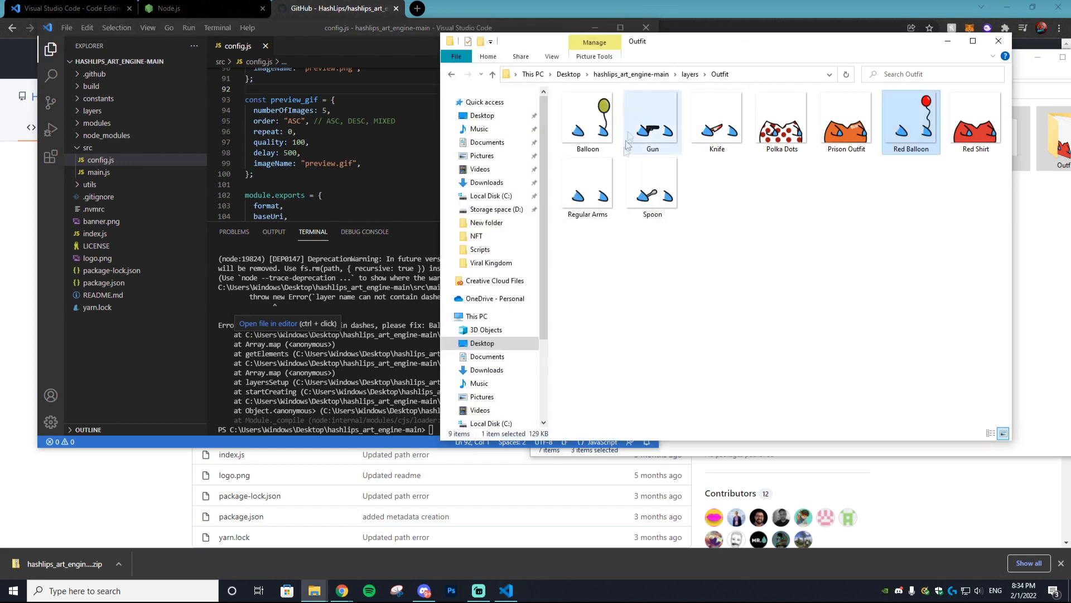
- Return to the Visual Studio Code terminal and run npm run generate again
left_click(411, 360)
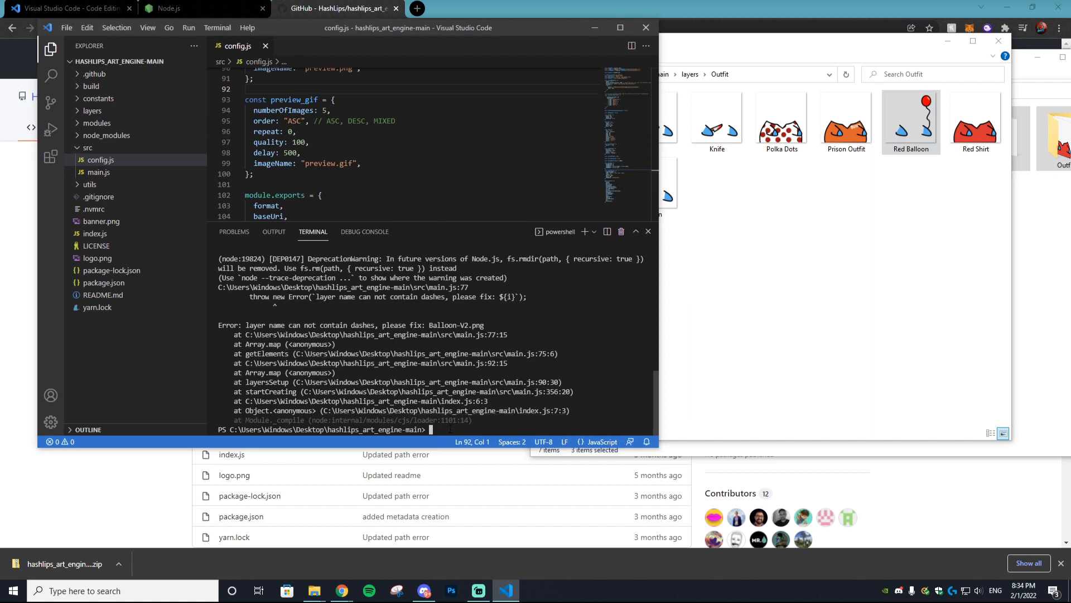
type("npm run generate")
key("Return")
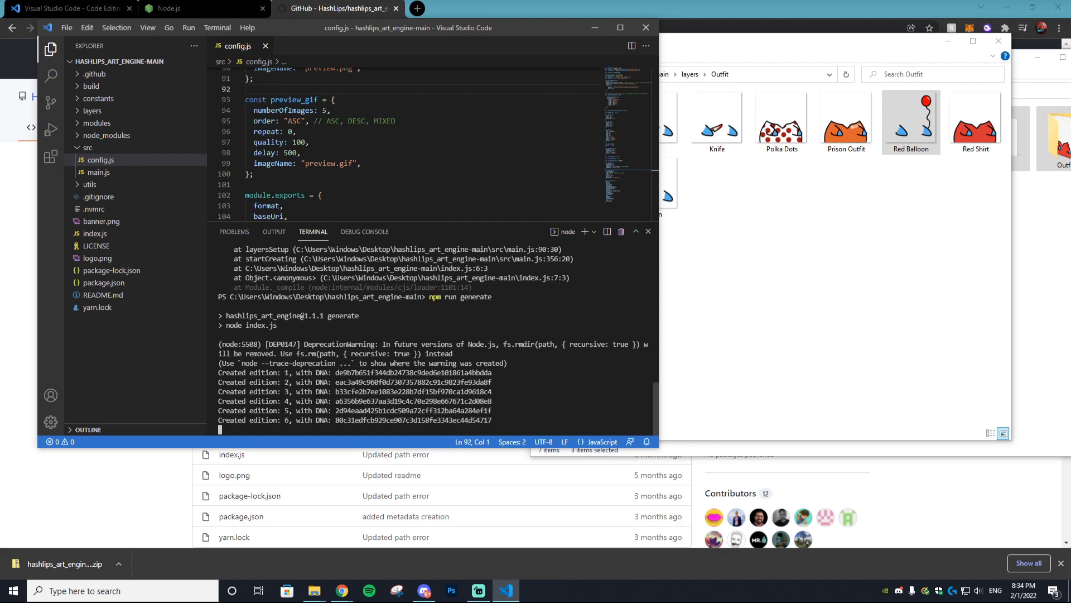
- Expand the build folder in the project tree and preview the generated images 17.png, 16.png and 15.png
left_click(80, 87)
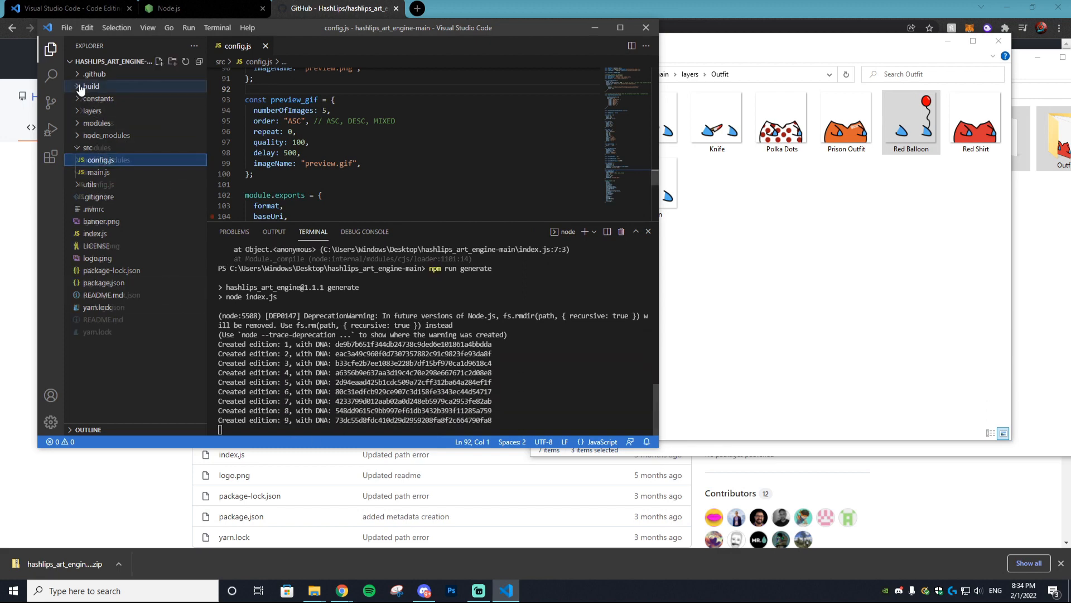
left_click(80, 86)
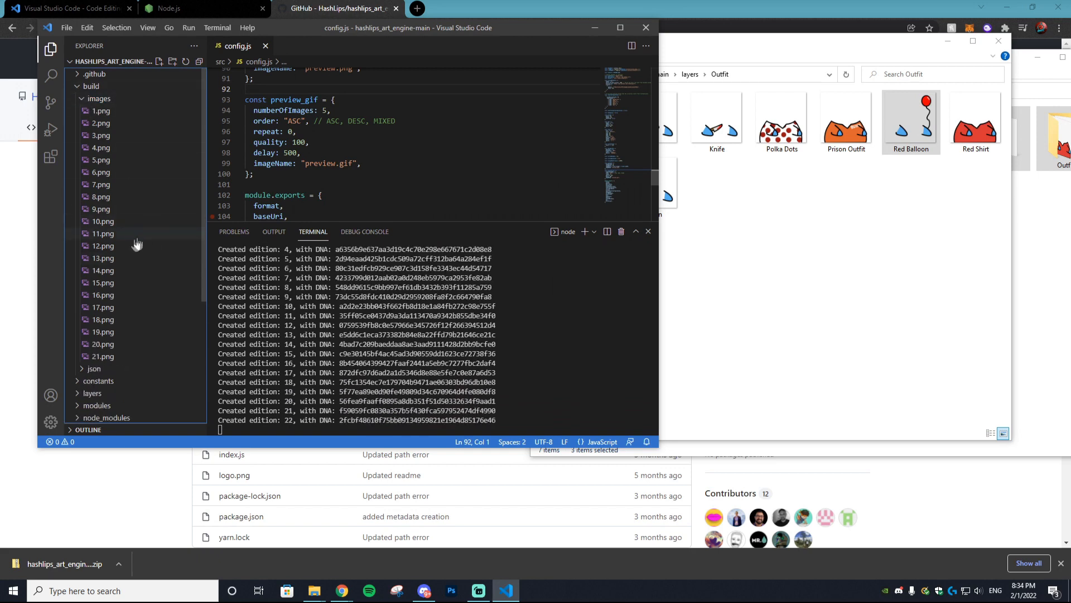
left_click(122, 308)
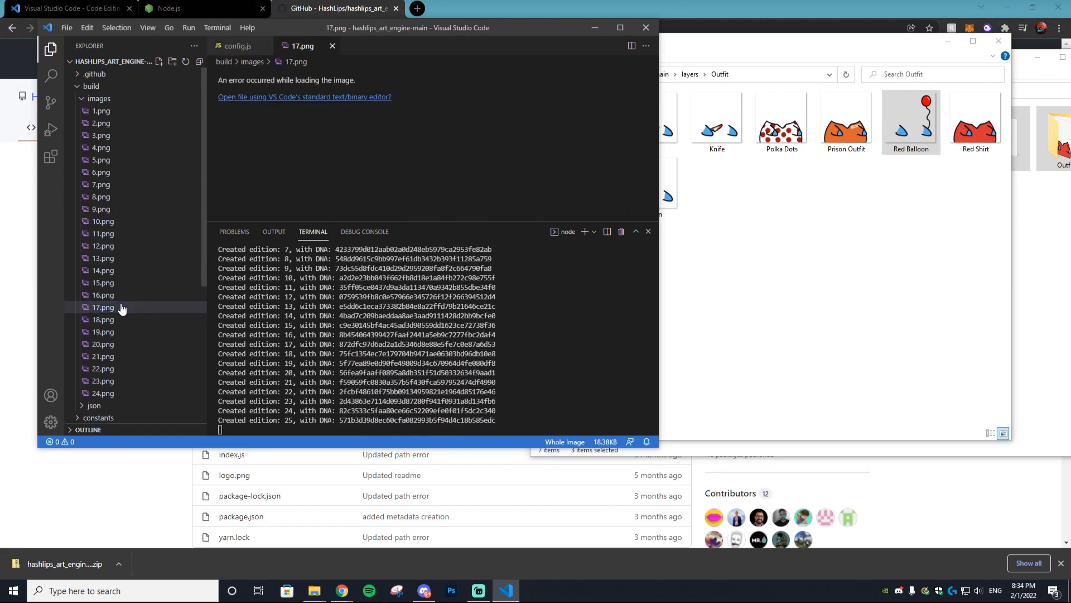
left_click(125, 295)
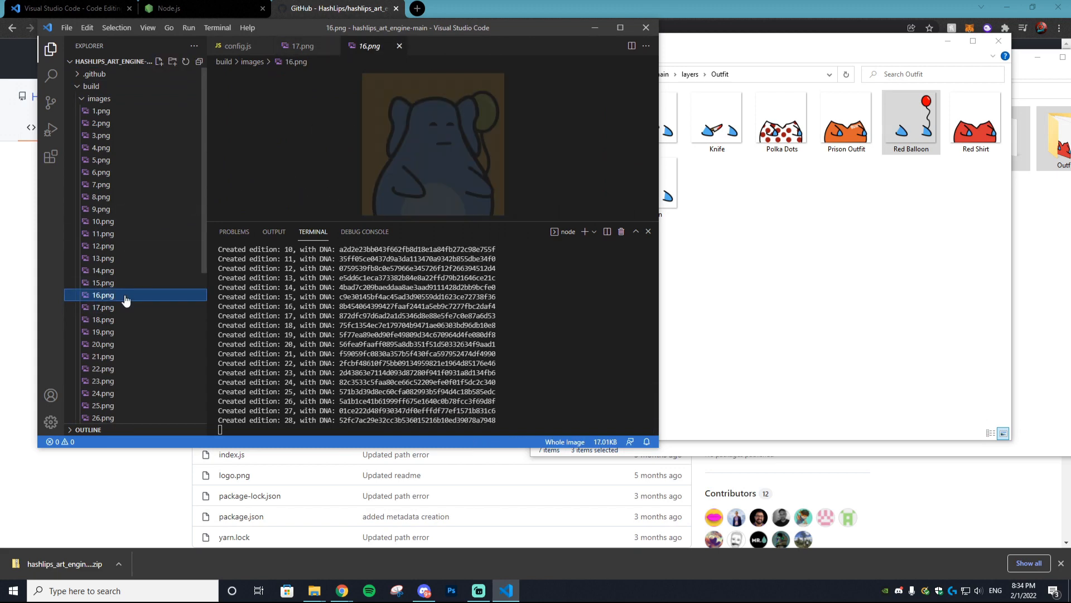
left_click(120, 282)
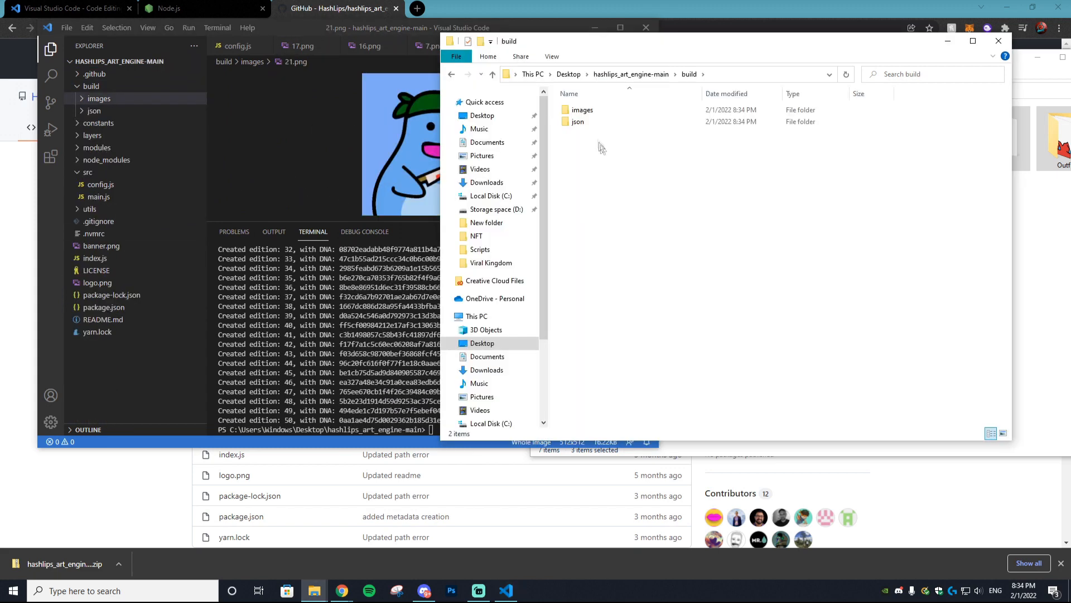
- Open the images folder inside the project's build folder in File Explorer and look through the generated artworks
left_click(642, 75)
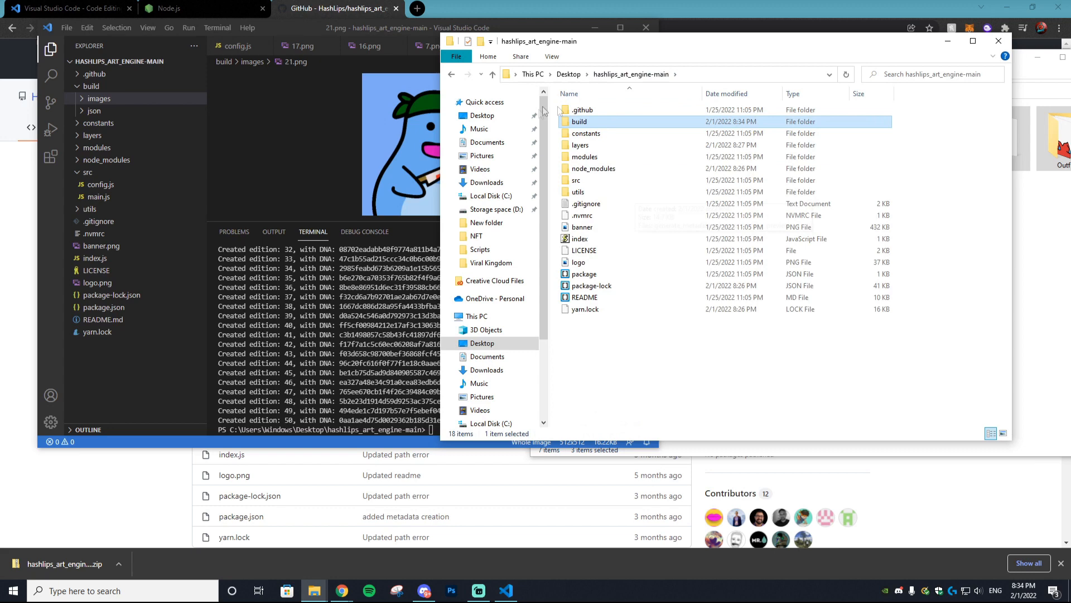
double_click(611, 124)
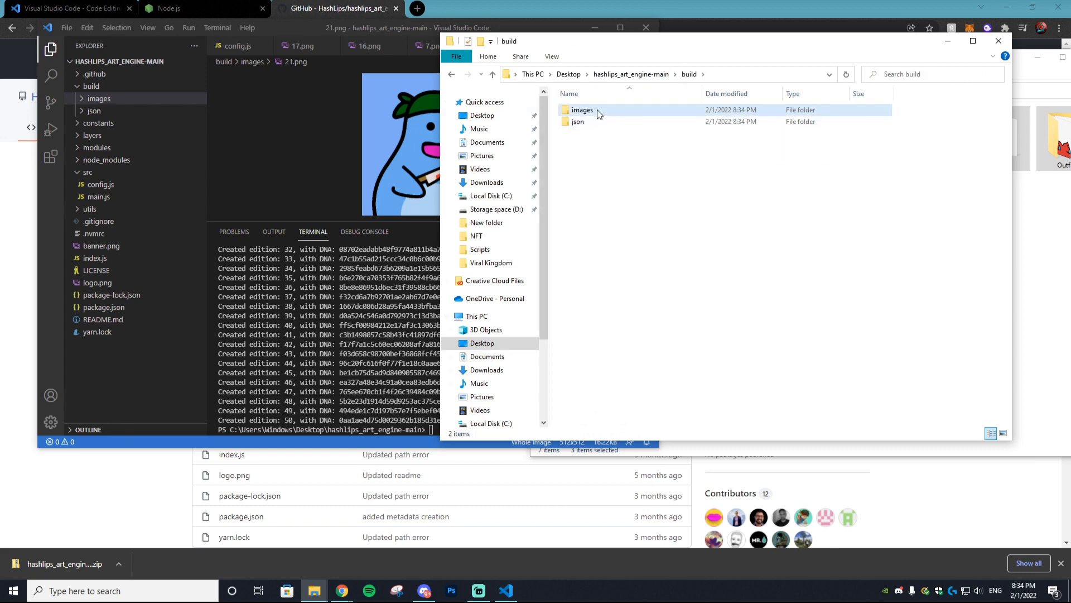
double_click(597, 109)
scroll(728, 347, "down", 3)
scroll(728, 340, "up", 3)
scroll(731, 290, "down", 3)
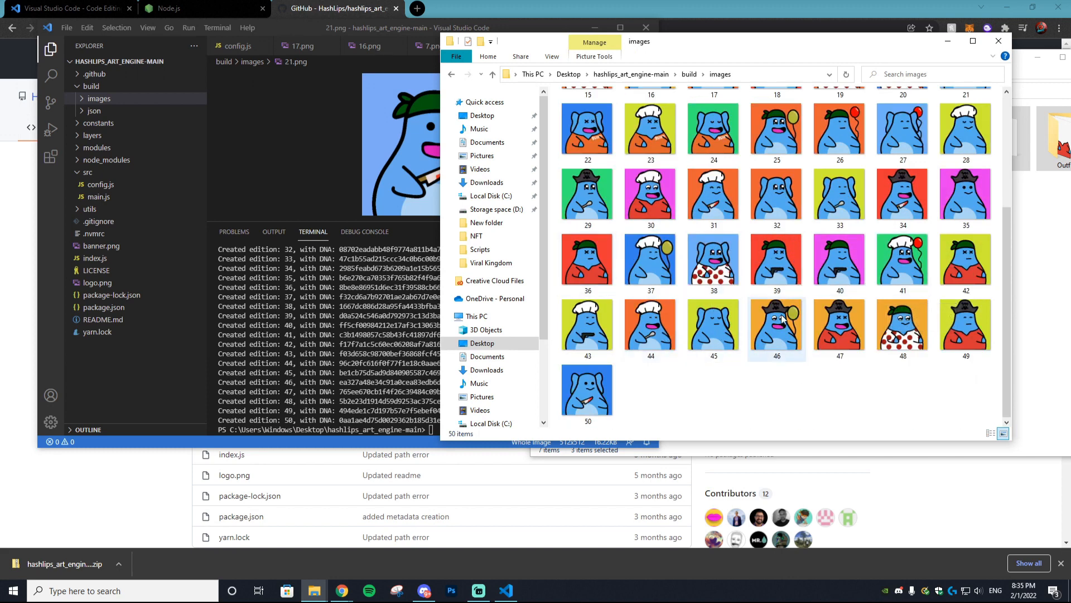
- Open the json folder inside build and open metadata file 27 with Brackets
key("alt+Up")
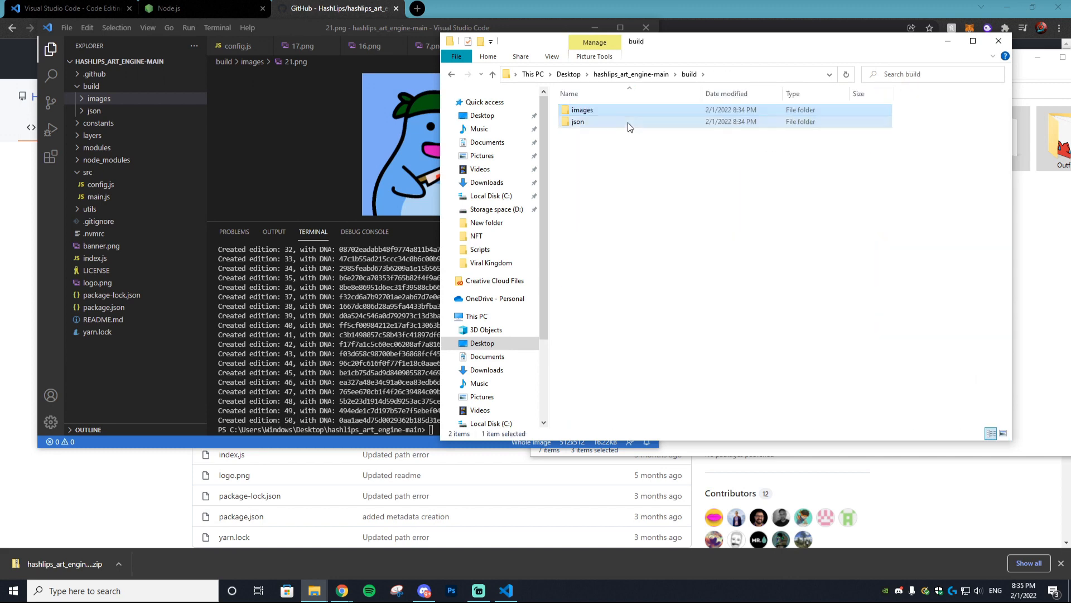
double_click(627, 124)
scroll(640, 252, "down", 8)
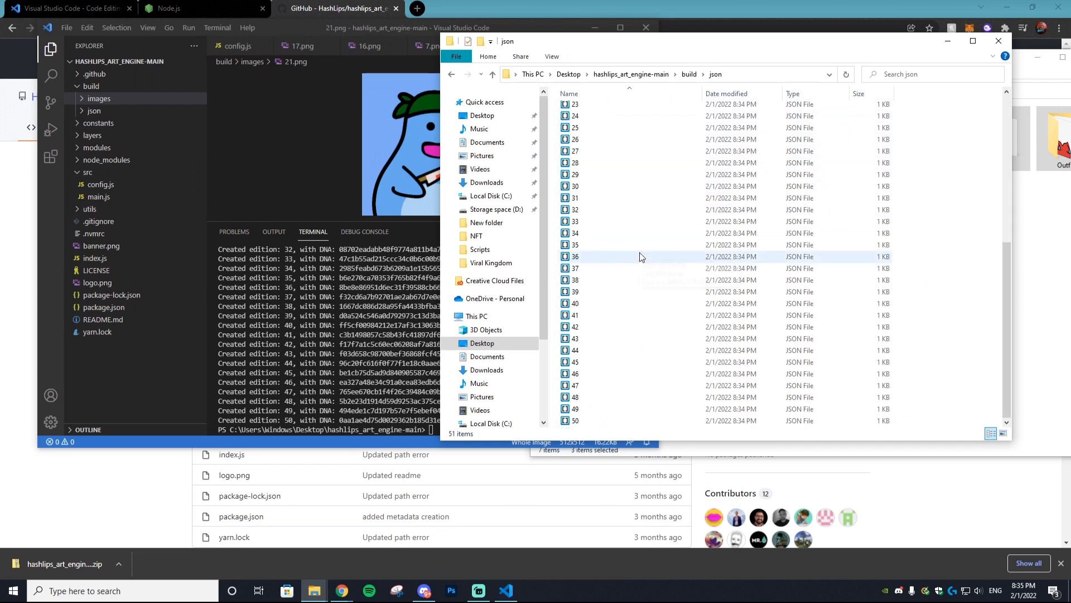
right_click(628, 153)
left_click(627, 156)
right_click(628, 152)
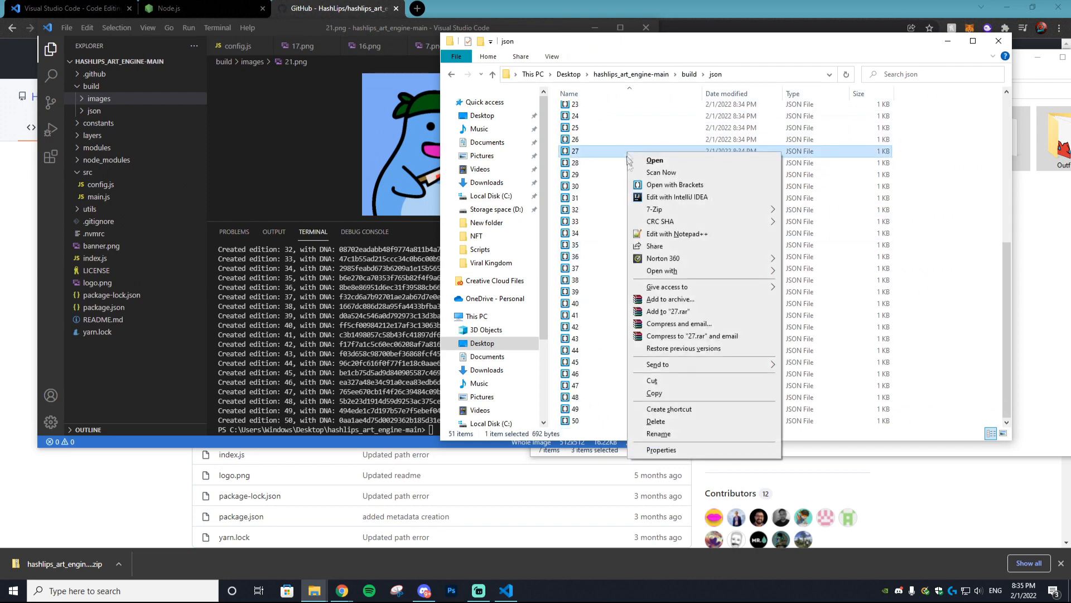
left_click(650, 189)
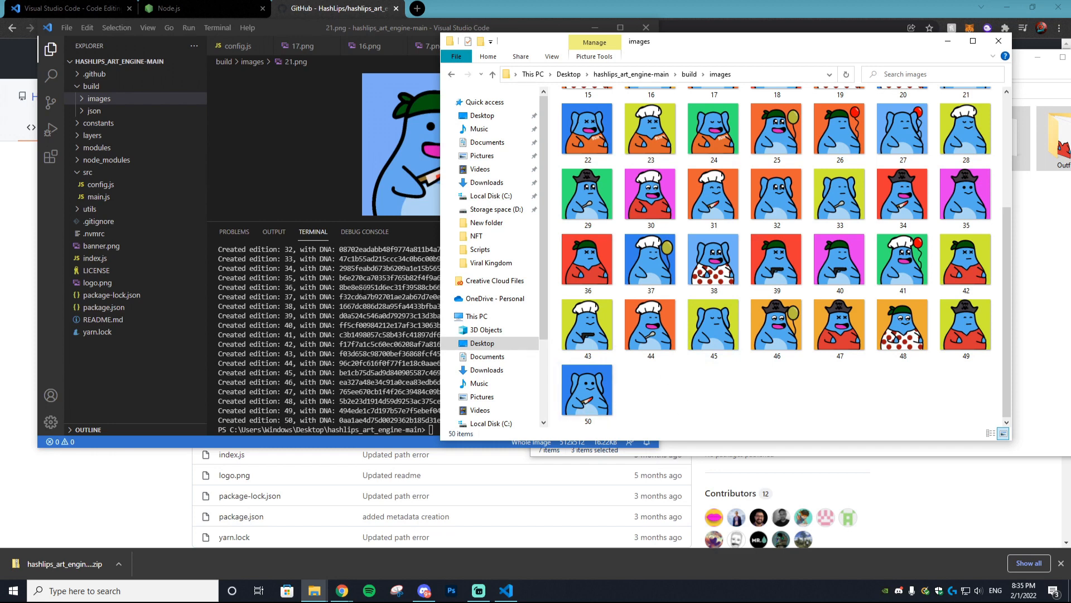
- Review the generated artworks in the build images folder once more, then switch back to Visual Studio Code
scroll(728, 206, "up", 3)
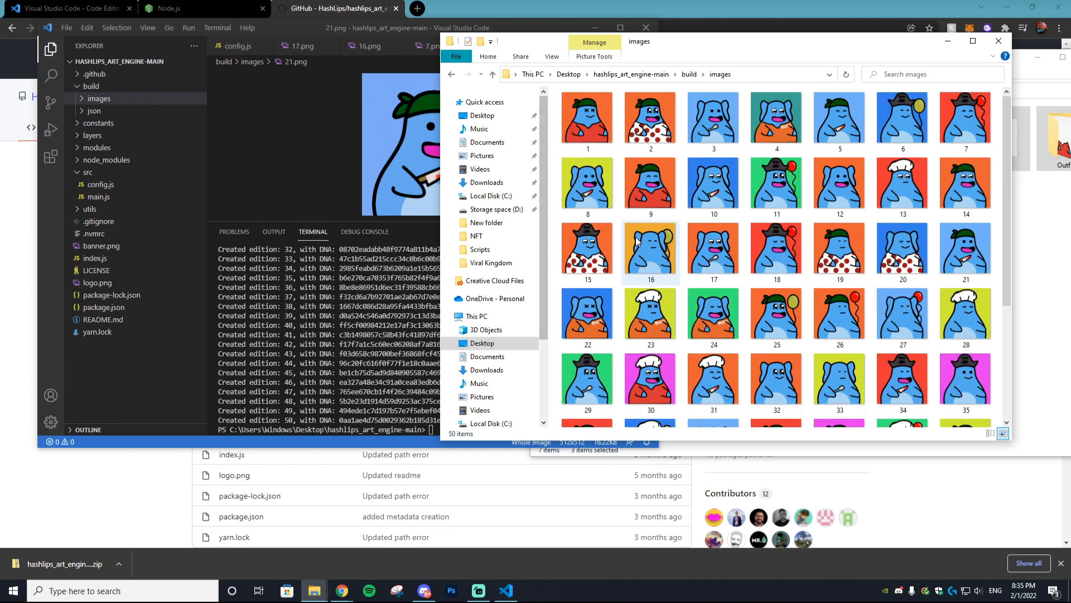
scroll(726, 206, "down", 3)
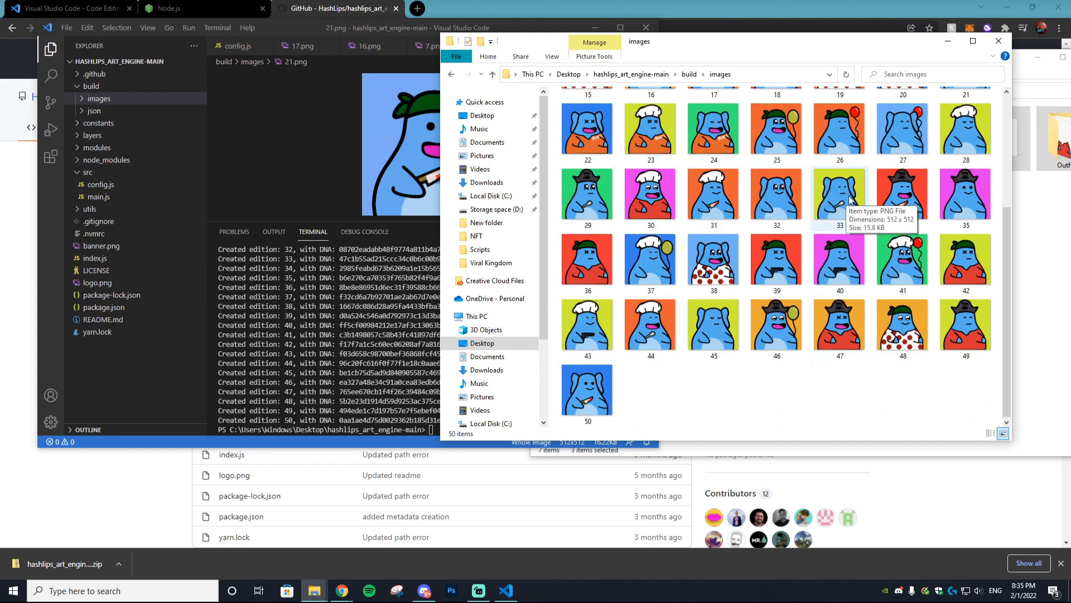
left_click(633, 31)
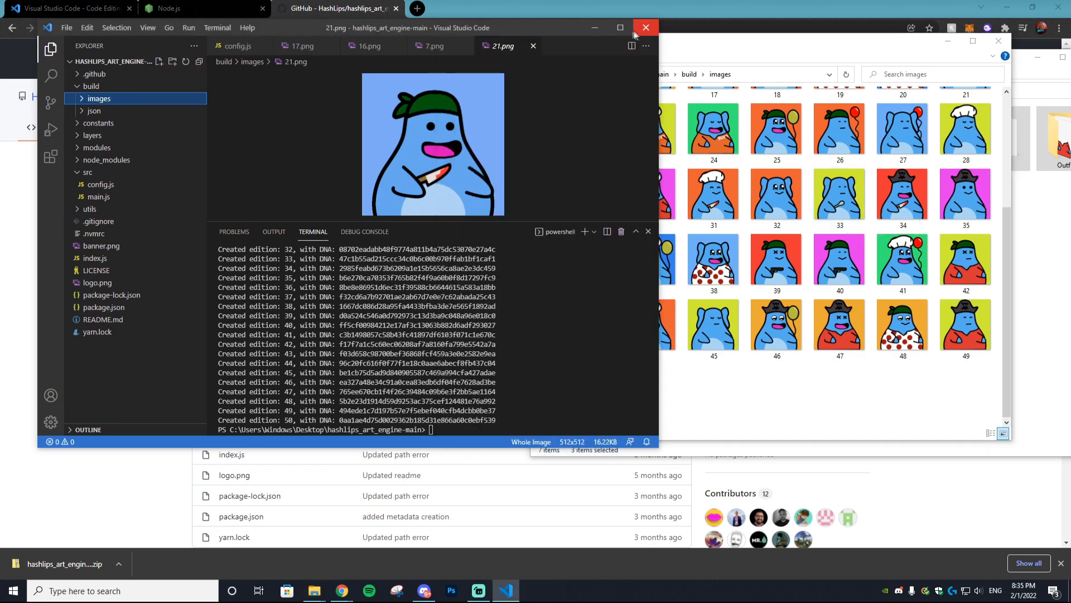